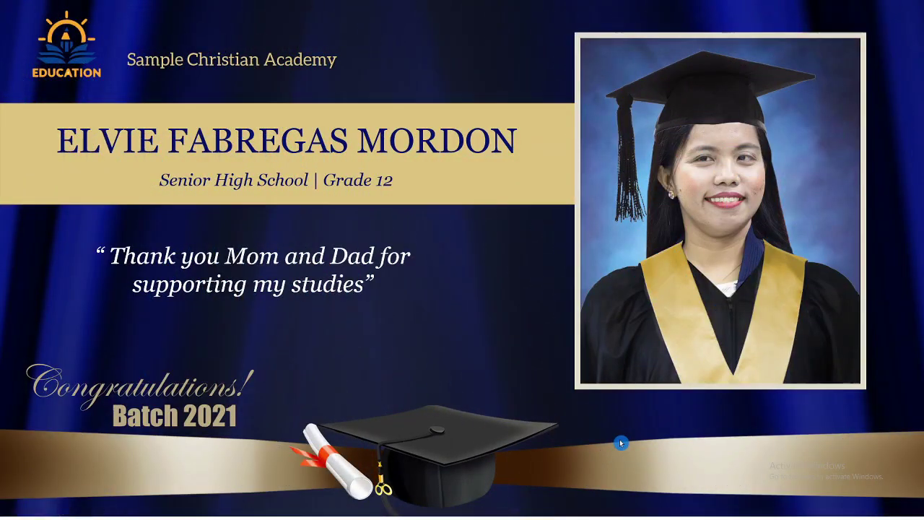
# - Move past the Virtual Graduation template preview to a new blank presentation with one slide
pyautogui.click(620, 440)
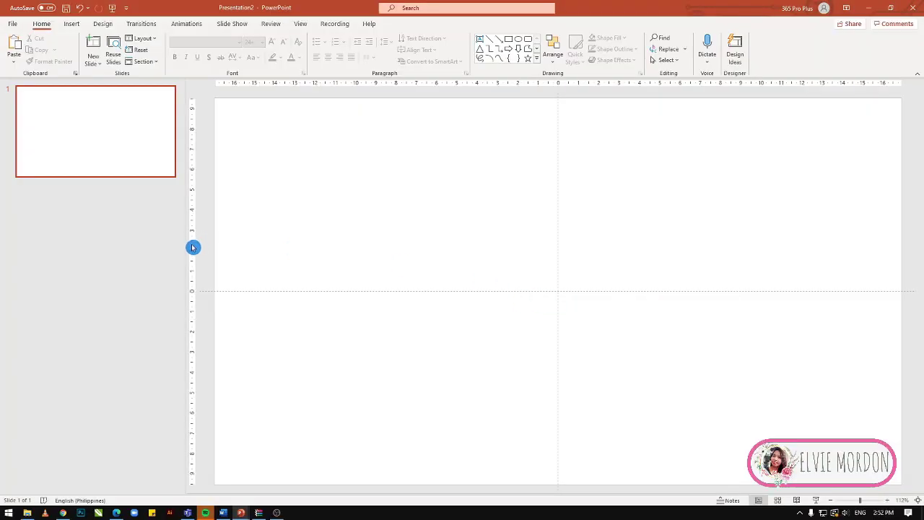
# - Paste the blue-curtain graduation backdrop and stretch it from both corners to fill the slide
pyautogui.moveTo(184, 239); pyautogui.dragTo(103, 235)
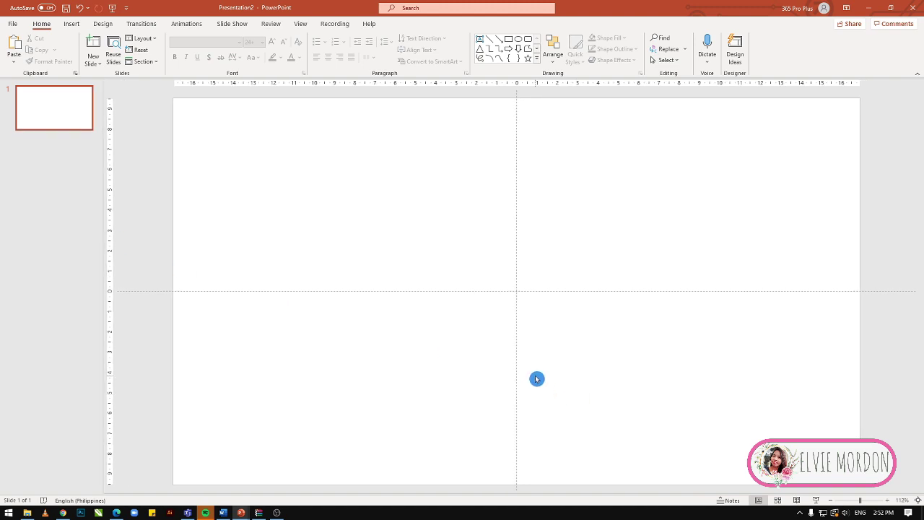
pyautogui.hotkey('ctrl', 'v')
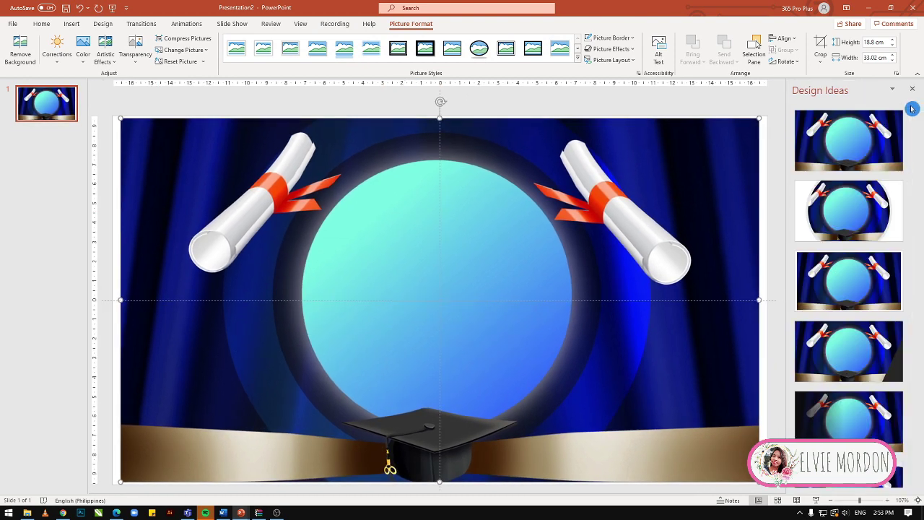
pyautogui.click(912, 88)
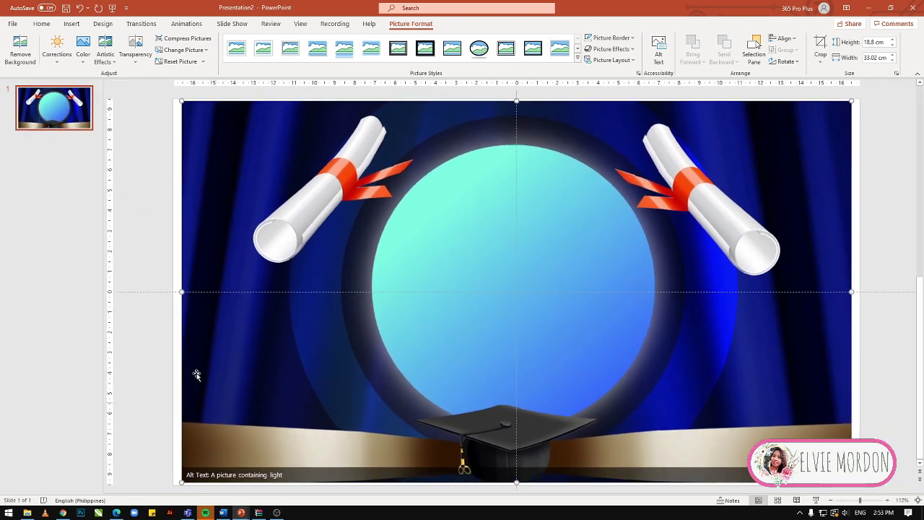
pyautogui.moveTo(181, 100); pyautogui.dragTo(173, 96)
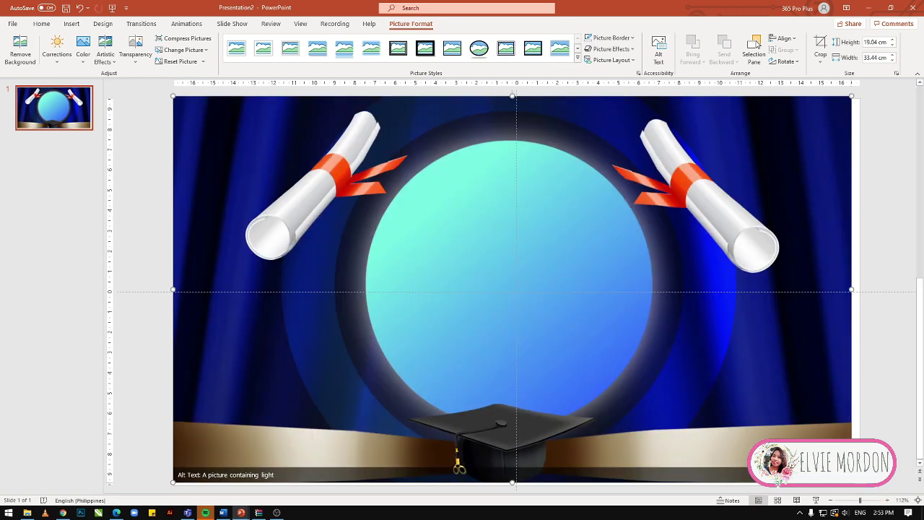
pyautogui.moveTo(851, 482); pyautogui.dragTo(860, 488)
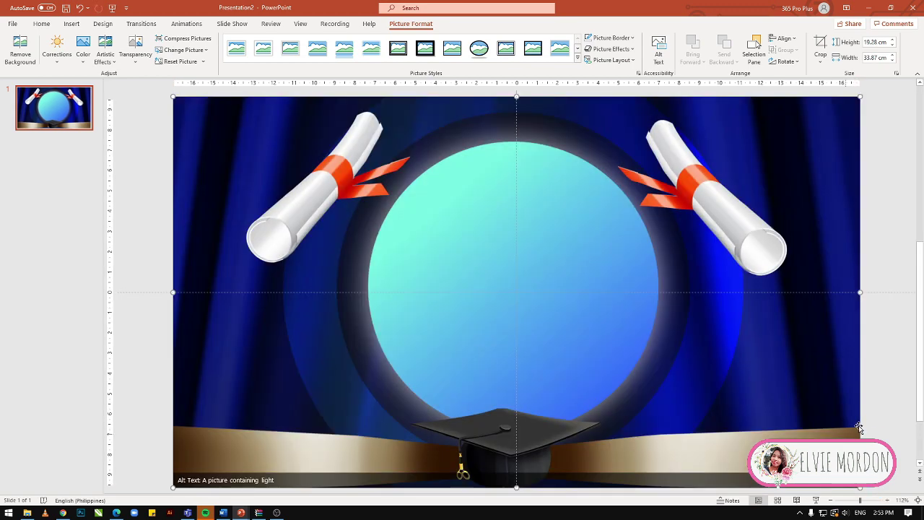
pyautogui.click(879, 411)
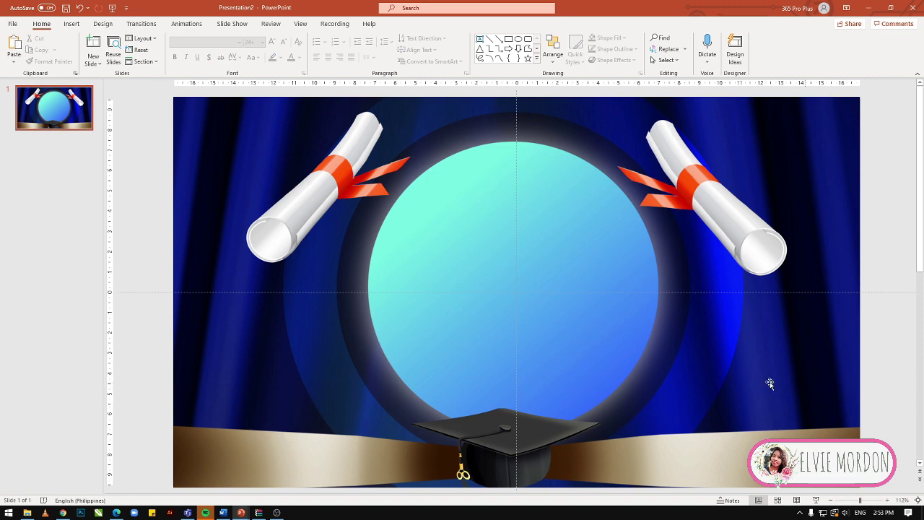
pyautogui.click(373, 358)
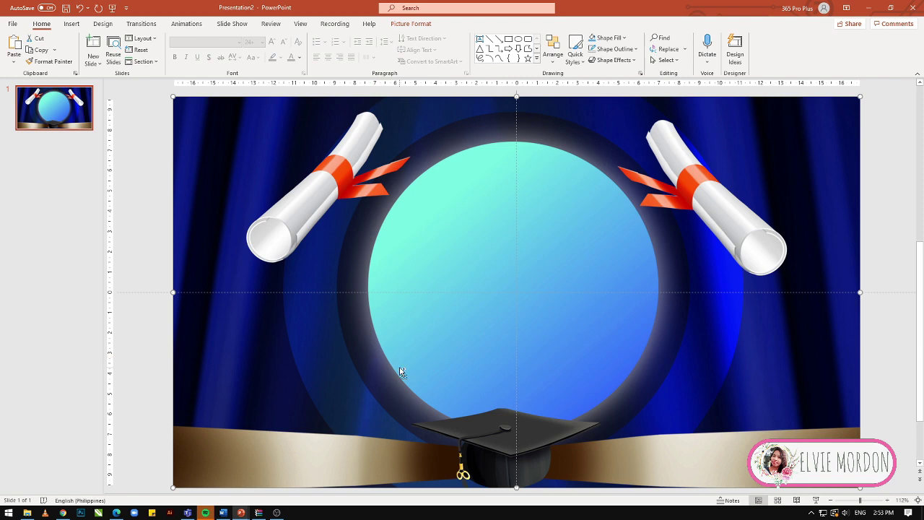
# - Paste the EDUCATION logo and move it to the slide's lower left
pyautogui.hotkey('ctrl', 'v')
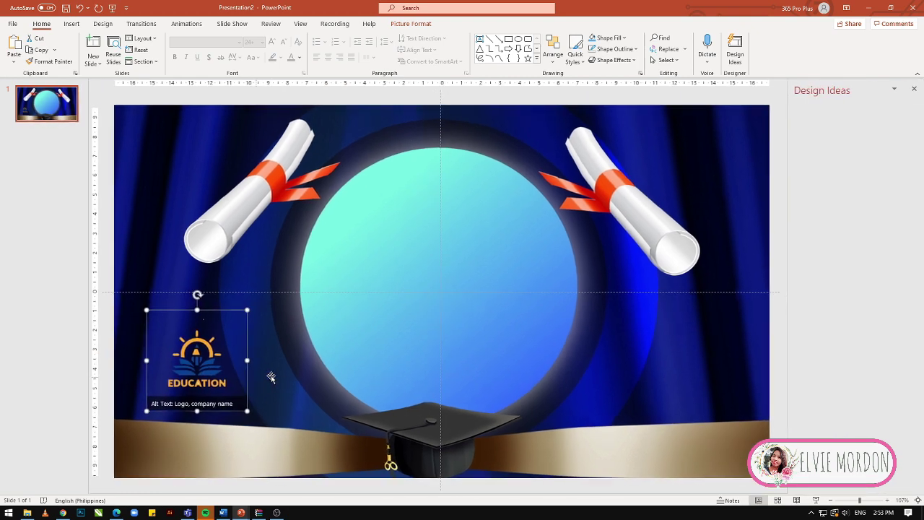
pyautogui.click(915, 90)
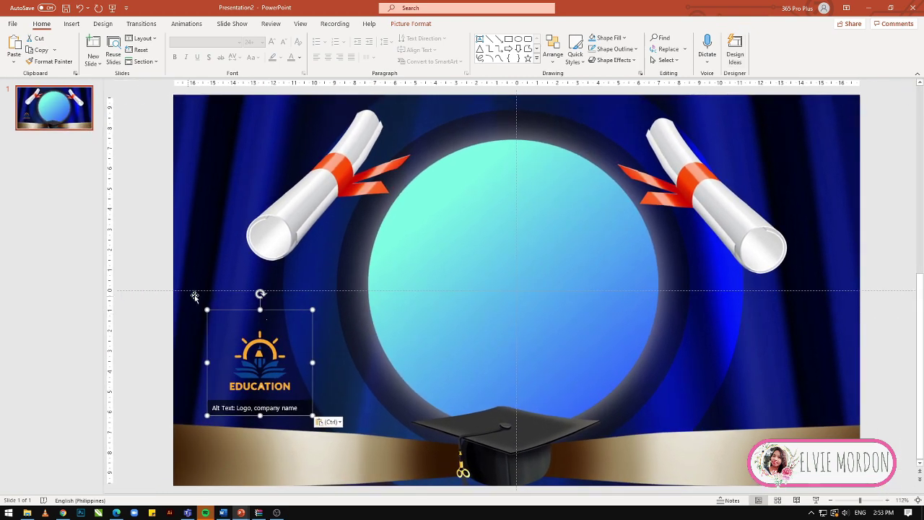
pyautogui.click(162, 304)
pyautogui.moveTo(252, 360); pyautogui.dragTo(248, 362)
# - Add a white 'Sample Christian Academy' text box below the logo
pyautogui.click(72, 23)
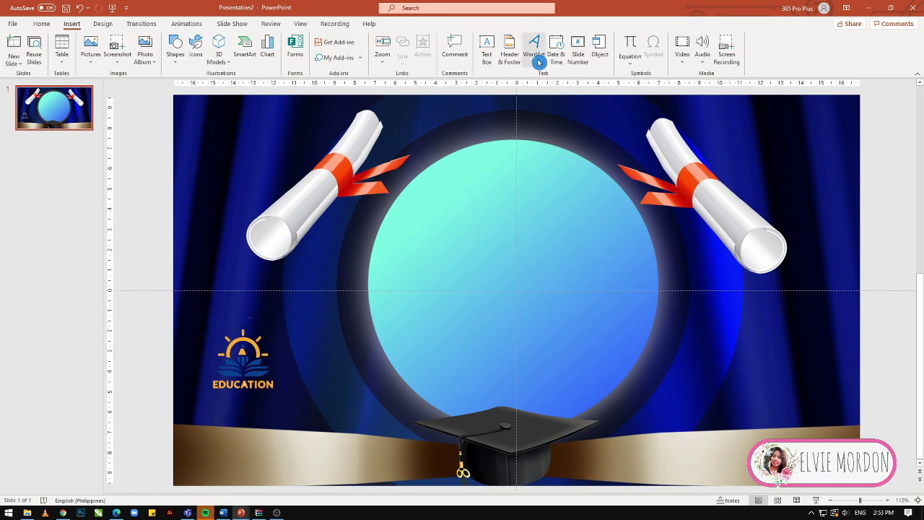
pyautogui.click(493, 46)
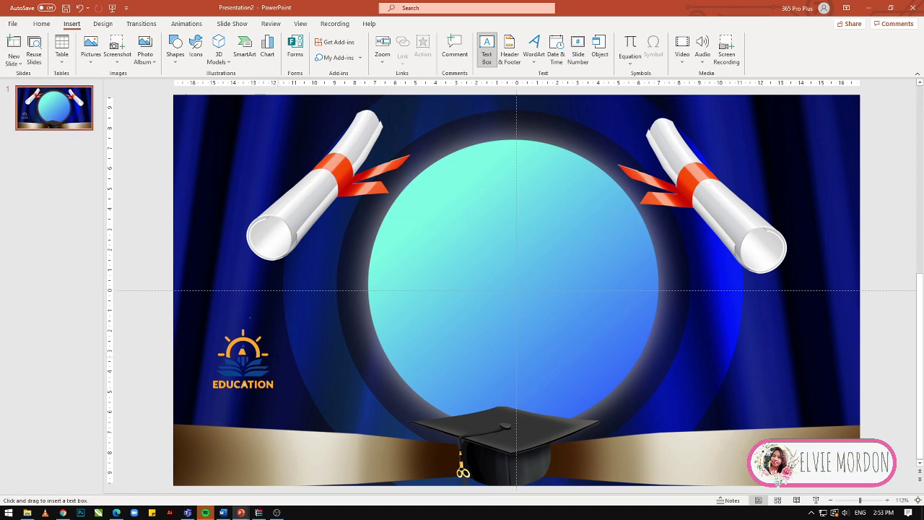
pyautogui.click(222, 407)
pyautogui.write('SCHOOL')
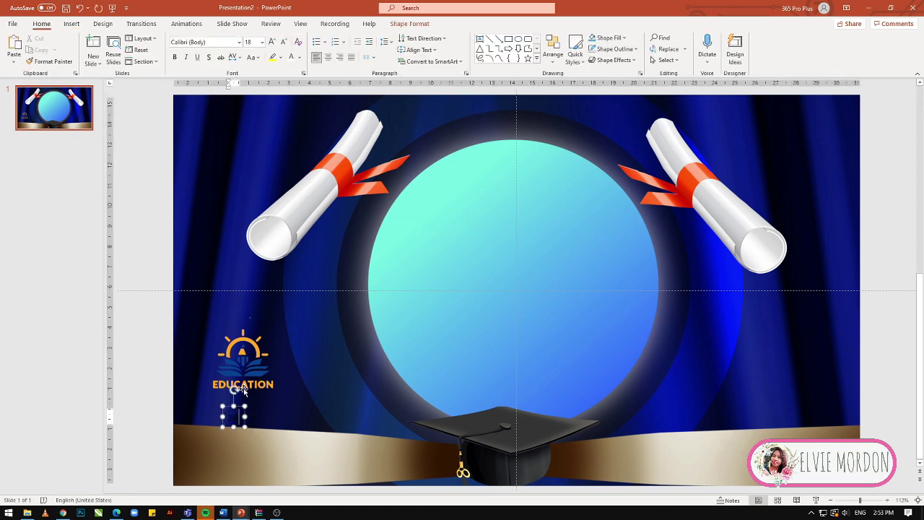
pyautogui.write('Chr')
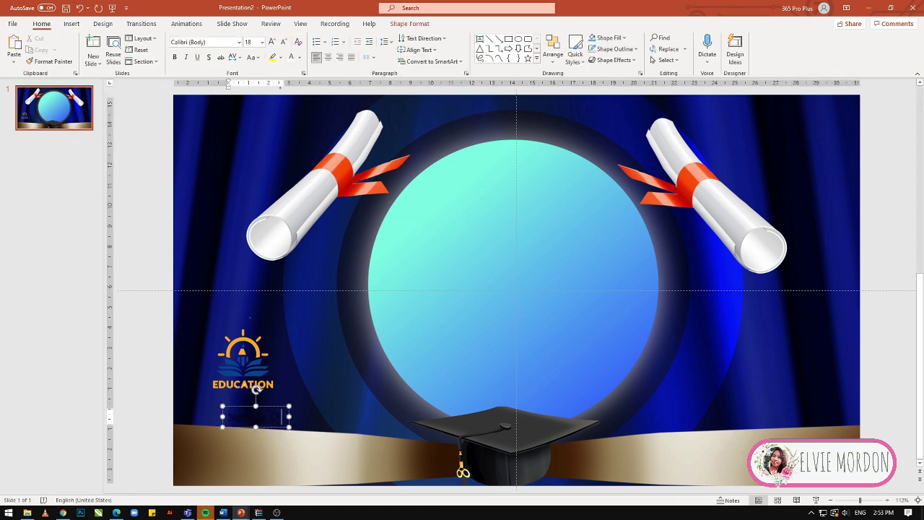
pyautogui.write('istian')
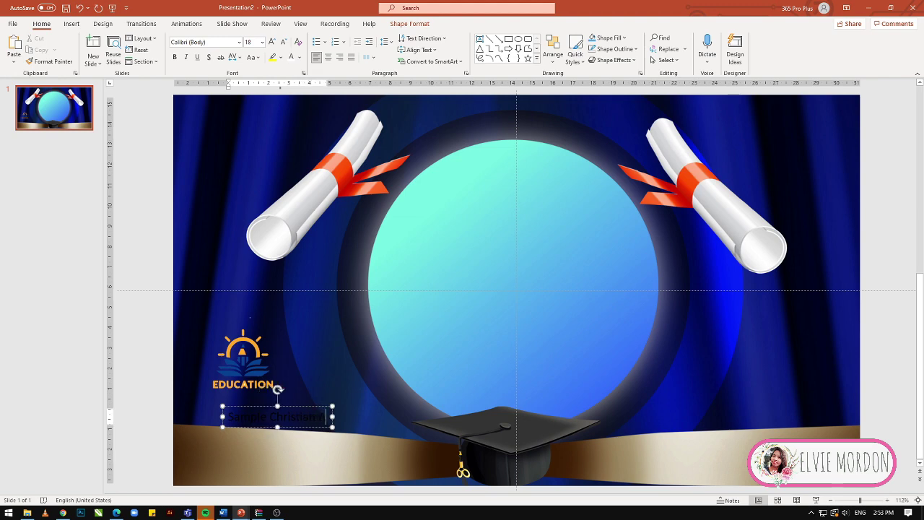
pyautogui.write(' Acdemy')
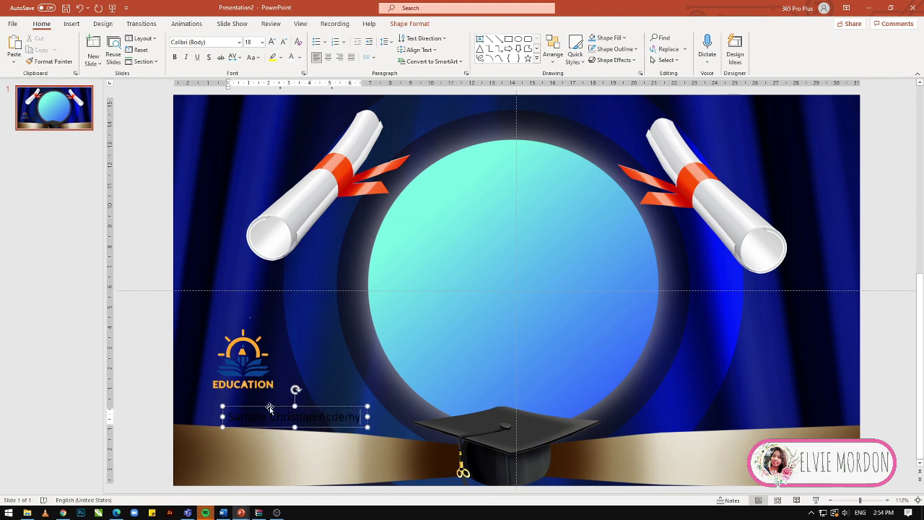
pyautogui.write('a')
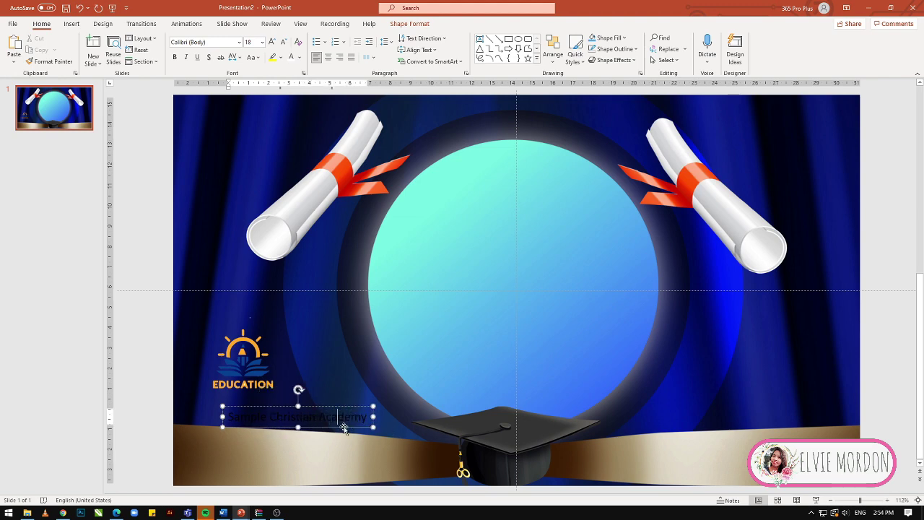
pyautogui.hotkey('ctrl', 'a')
pyautogui.click(291, 58)
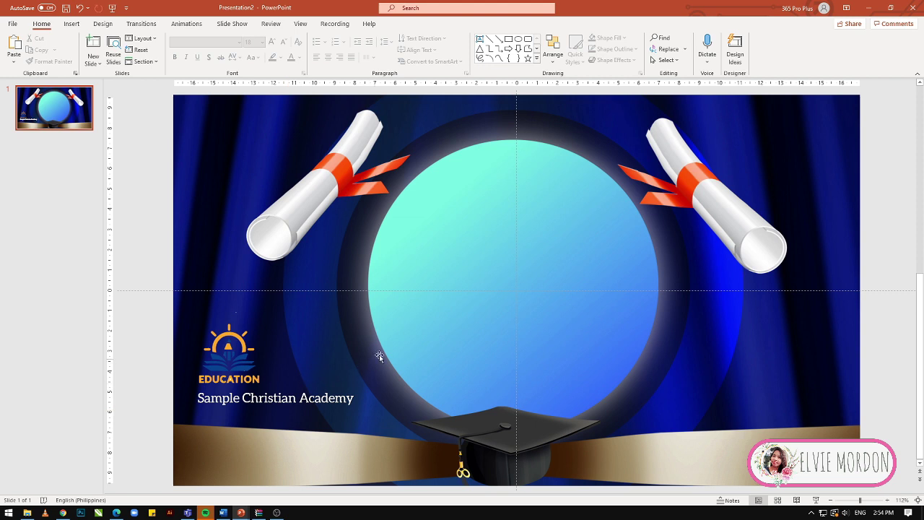
# - Duplicate the school-name text box and move the copy to the top of the circle
pyautogui.click(306, 386)
pyautogui.hotkey('ctrl', 'd')
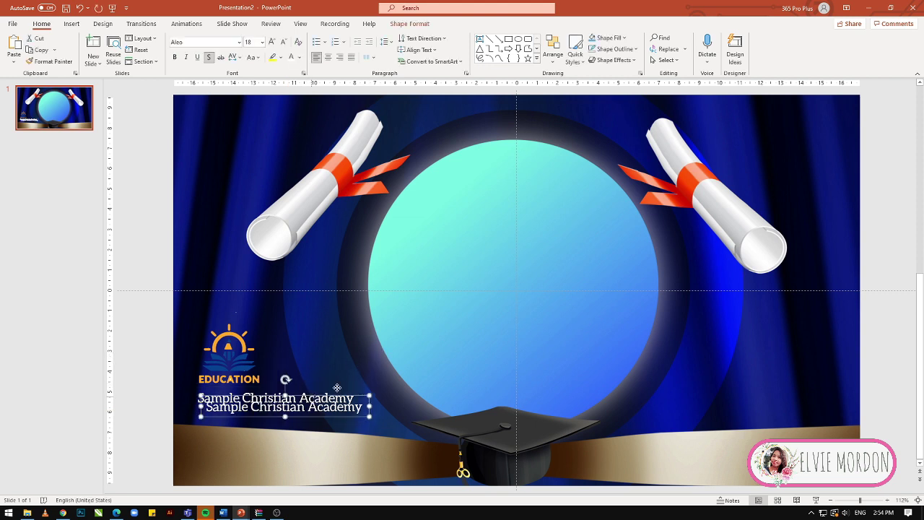
pyautogui.moveTo(336, 388); pyautogui.dragTo(533, 177)
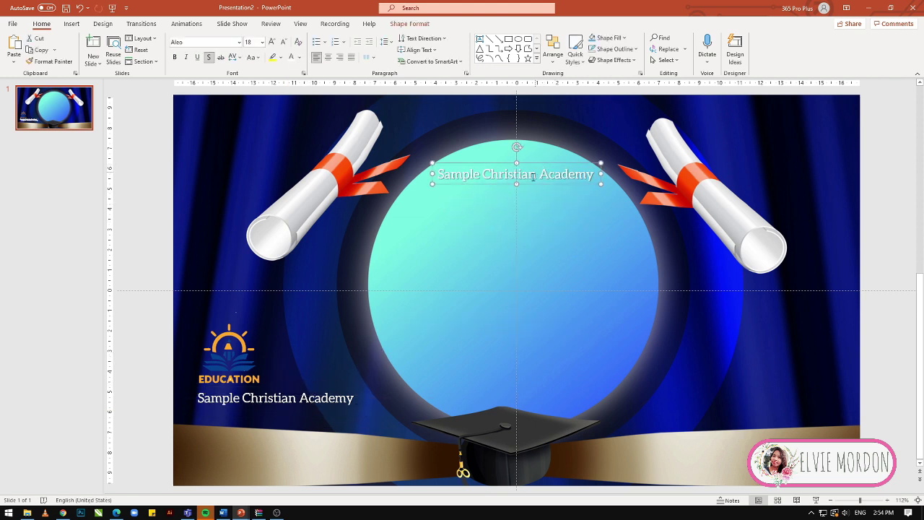
# - Replace the copied text with 'BATCH' in the Bebas font
pyautogui.tripleClick(531, 179)
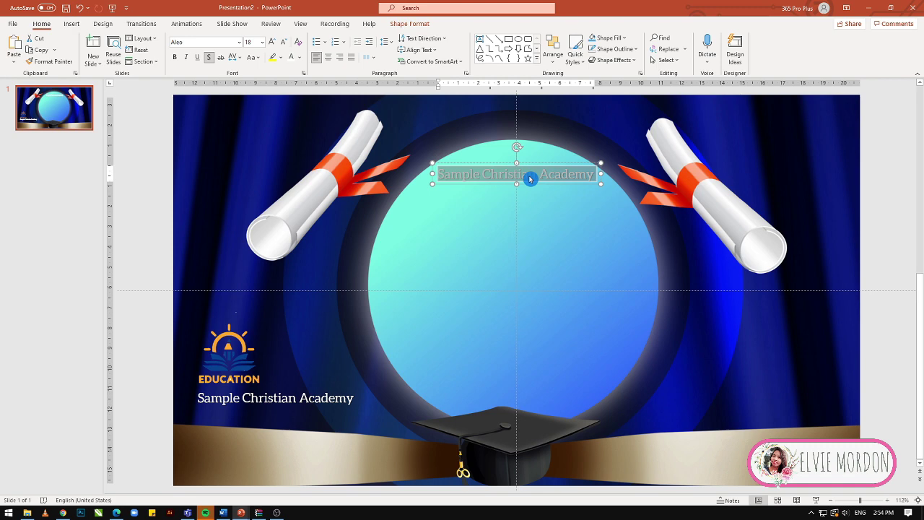
pyautogui.write('BATCH')
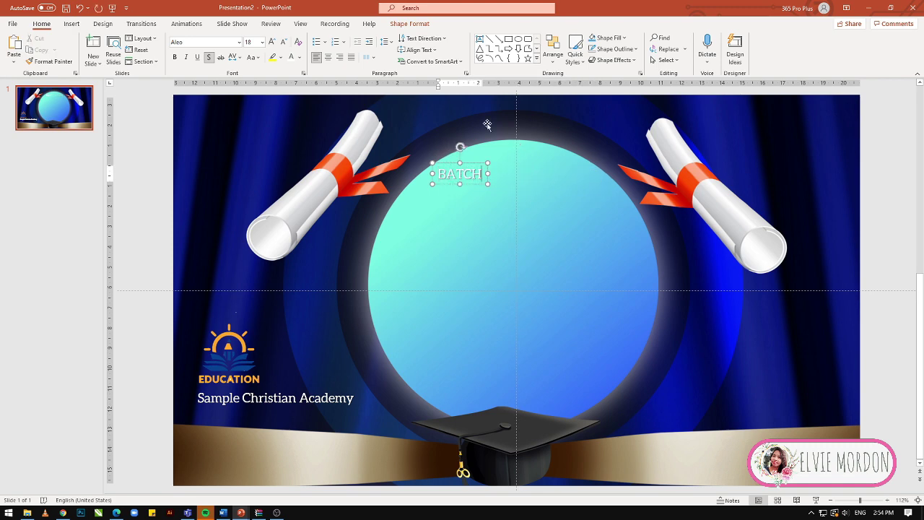
pyautogui.hotkey('ctrl', 'a')
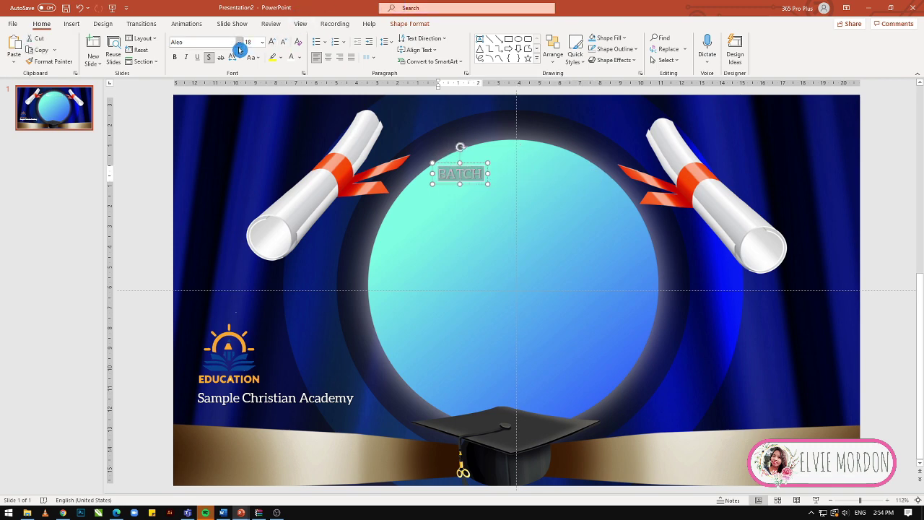
pyautogui.click(240, 50)
pyautogui.scroll(-3, 248, 159)
pyautogui.scroll(-3, 248, 159)
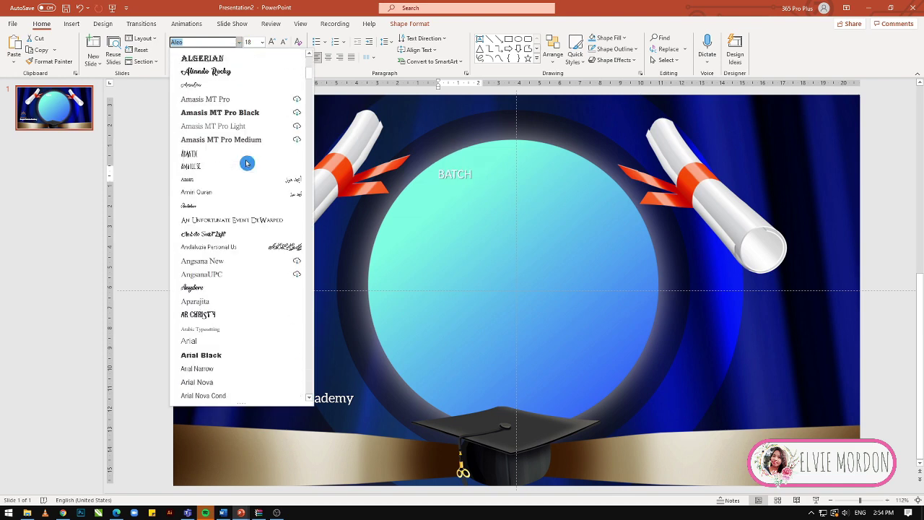
pyautogui.scroll(-3, 247, 163)
pyautogui.scroll(-3, 247, 164)
pyautogui.scroll(-4, 246, 166)
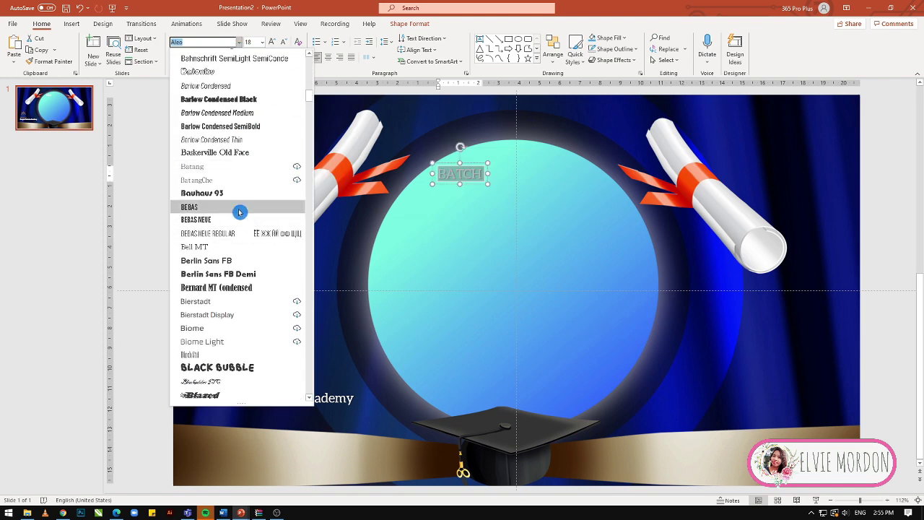
pyautogui.click(239, 209)
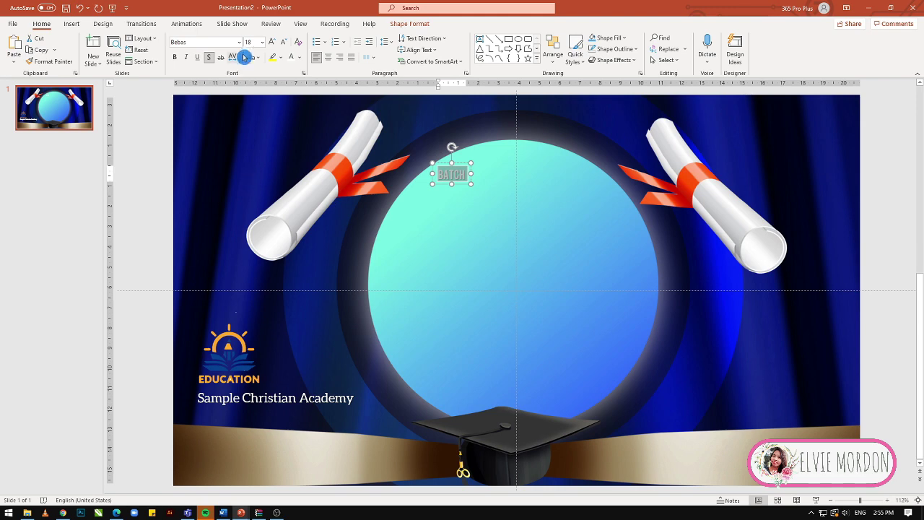
# - Centre BATCH on the slide's centre line atop the circle and place a copy below it
pyautogui.click(461, 179)
pyautogui.moveTo(460, 164); pyautogui.dragTo(521, 148)
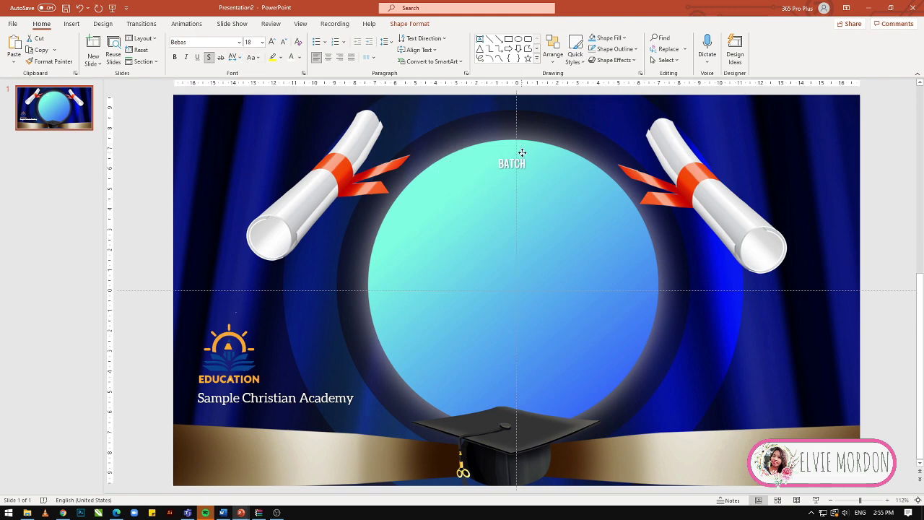
pyautogui.moveTo(522, 153); pyautogui.dragTo(523, 153)
pyautogui.scroll(5, 524, 156)
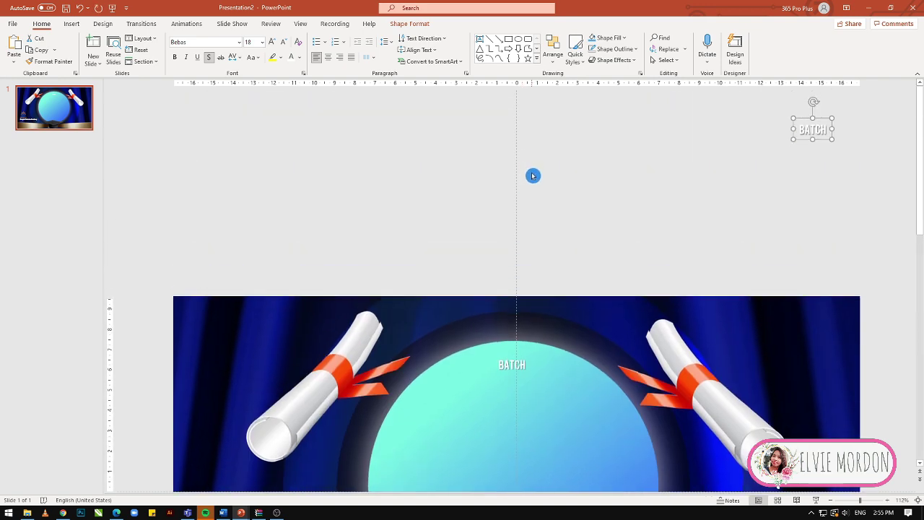
pyautogui.moveTo(822, 120); pyautogui.dragTo(525, 345)
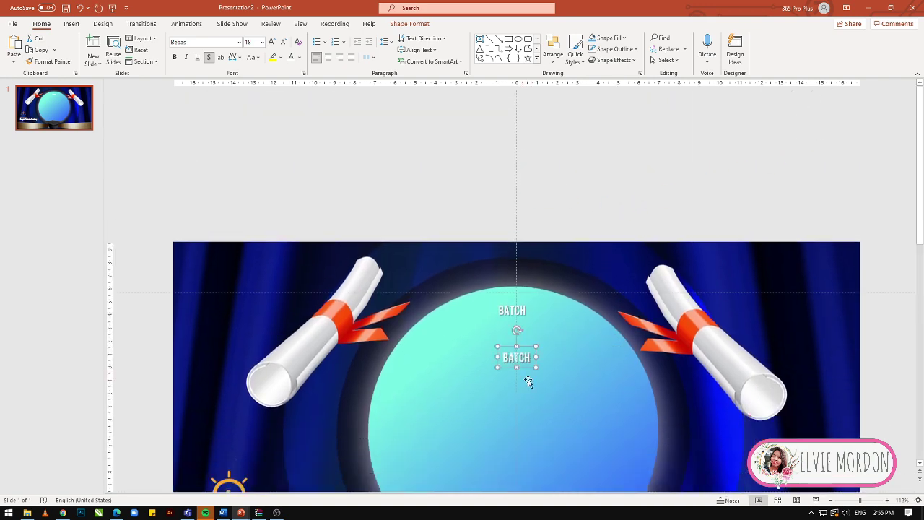
pyautogui.scroll(-4, 532, 250)
# - Change the BATCH copy to '2021', enlarge it to size 66, and move it under BATCH
pyautogui.doubleClick(523, 213)
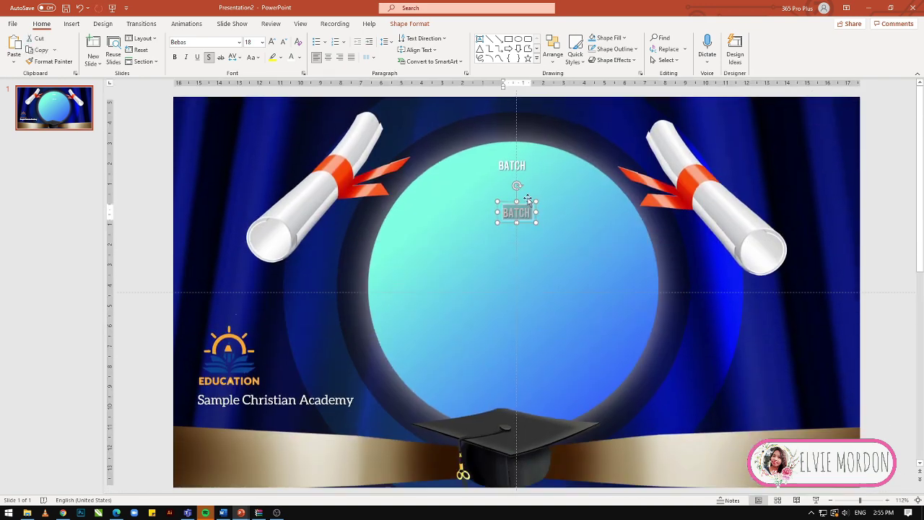
pyautogui.write('2021')
pyautogui.hotkey('ctrl', 'a')
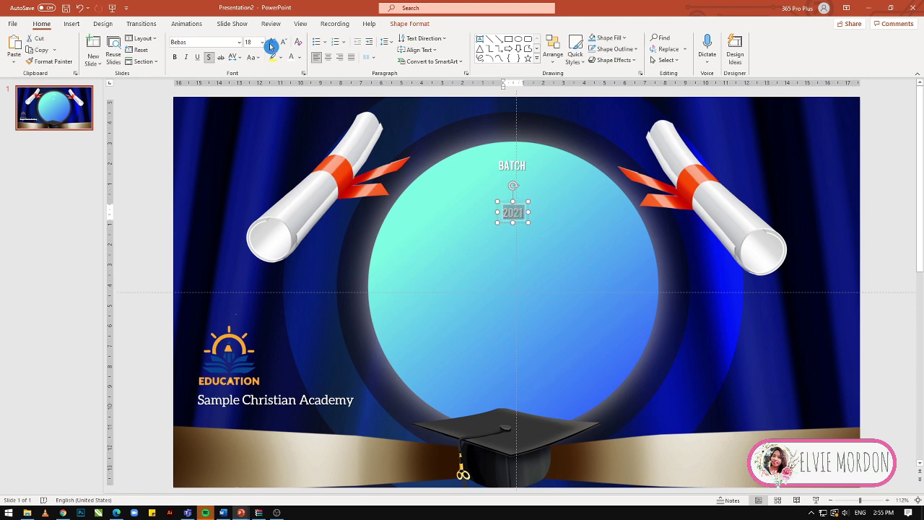
pyautogui.click(273, 46)
pyautogui.click(273, 45)
pyautogui.click(274, 46)
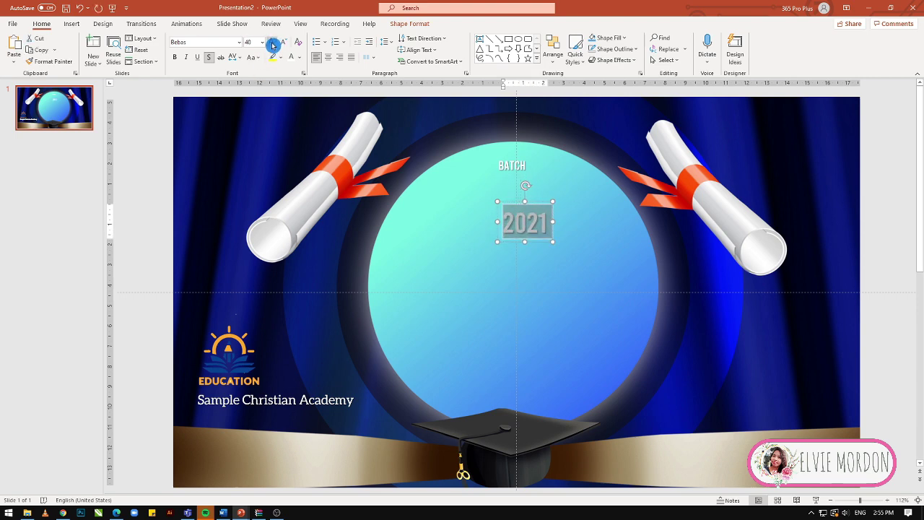
pyautogui.click(274, 46)
pyautogui.click(273, 45)
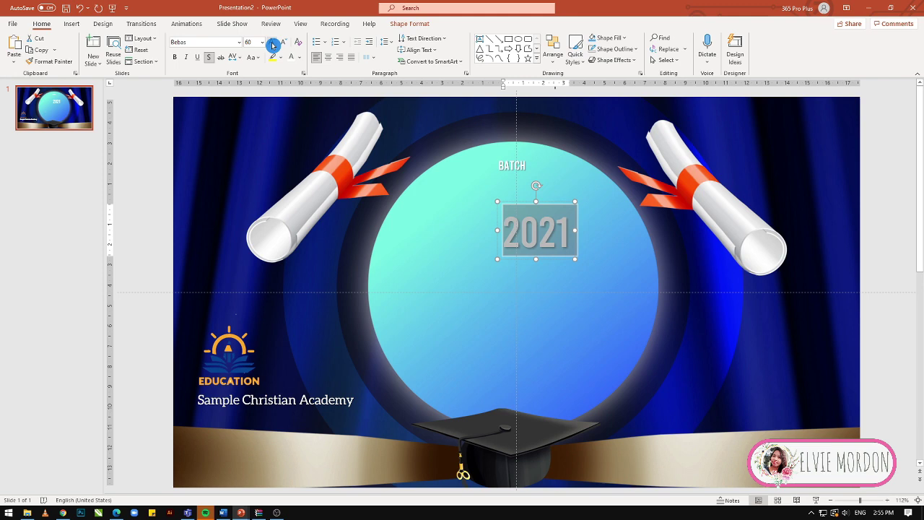
pyautogui.click(273, 45)
pyautogui.moveTo(567, 203); pyautogui.dragTo(534, 168)
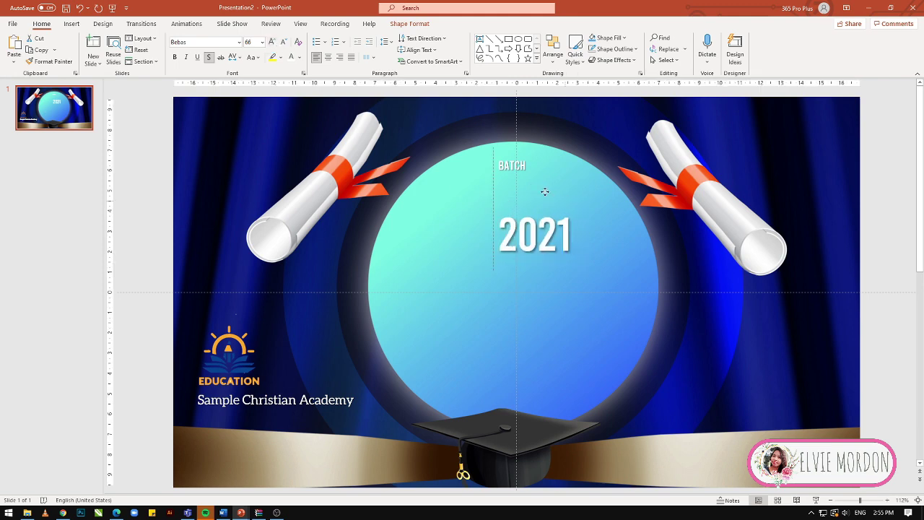
# - Make 2021 size 80 in gold and centre it beneath BATCH
pyautogui.click(534, 168)
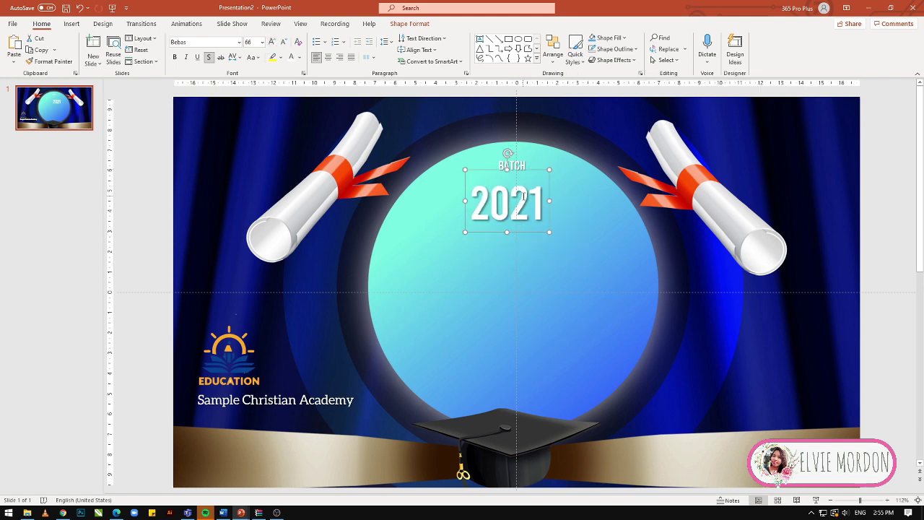
pyautogui.hotkey('ctrl', 'shift', '.')
pyautogui.hotkey('ctrl', 'shift', '.')
pyautogui.hotkey('ctrl', 'shift', '.')
pyautogui.hotkey('ctrl', 'a')
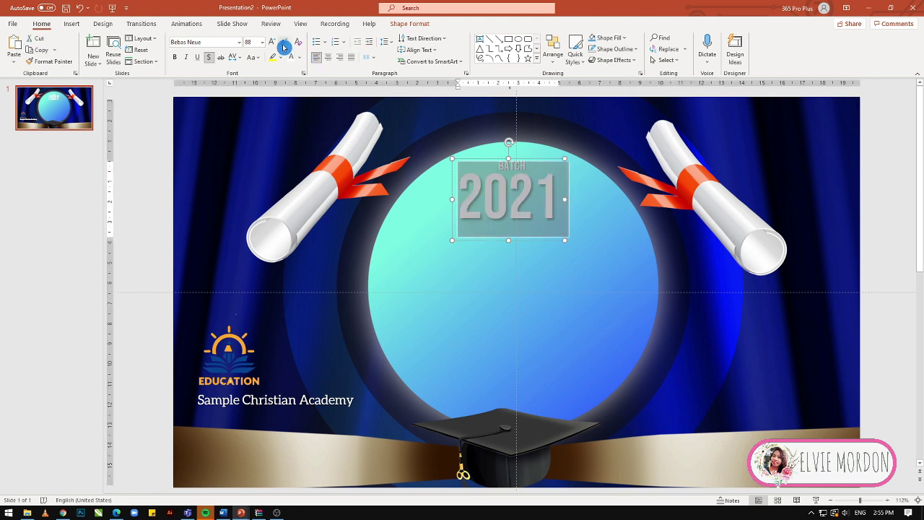
pyautogui.hotkey('ctrl', 'shift', ',')
pyautogui.click(302, 61)
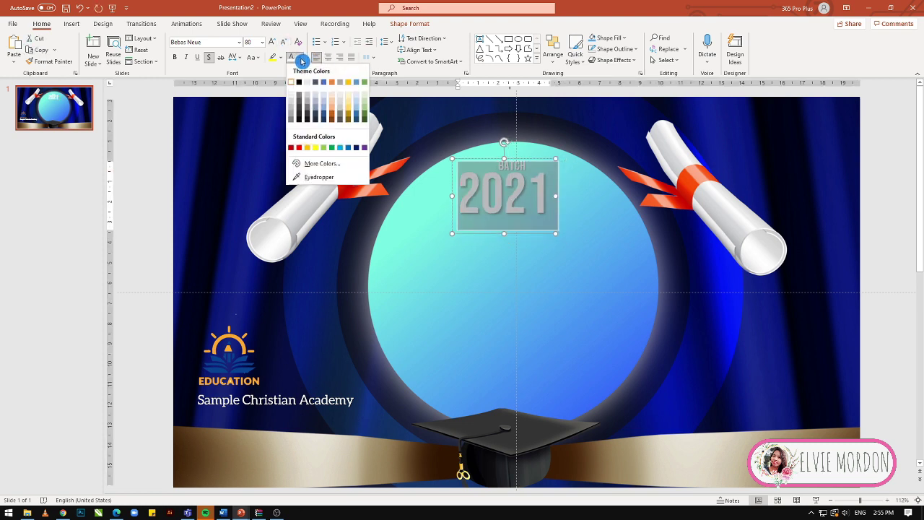
pyautogui.click(309, 149)
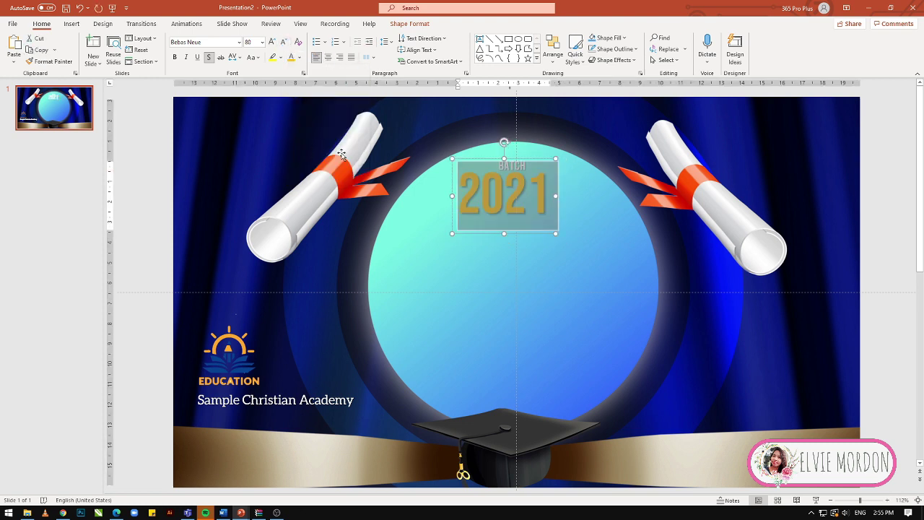
pyautogui.moveTo(526, 164); pyautogui.dragTo(535, 163)
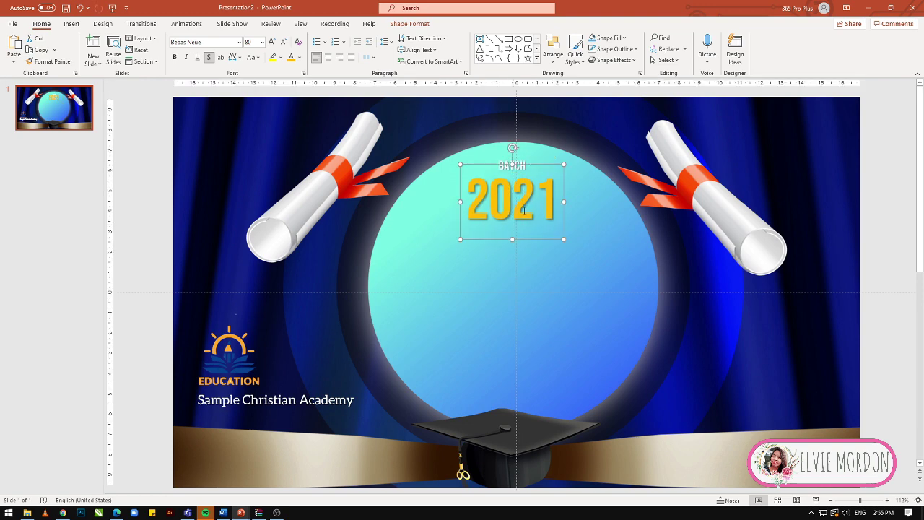
# - Copy the BATCH box below 2021 as 'VIRTUAL' enlarged to size 48
pyautogui.click(526, 165)
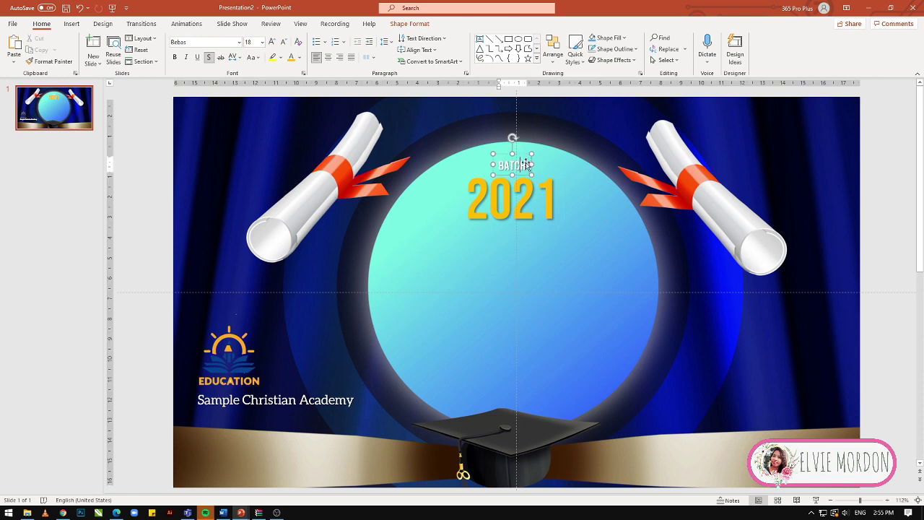
pyautogui.click(527, 153)
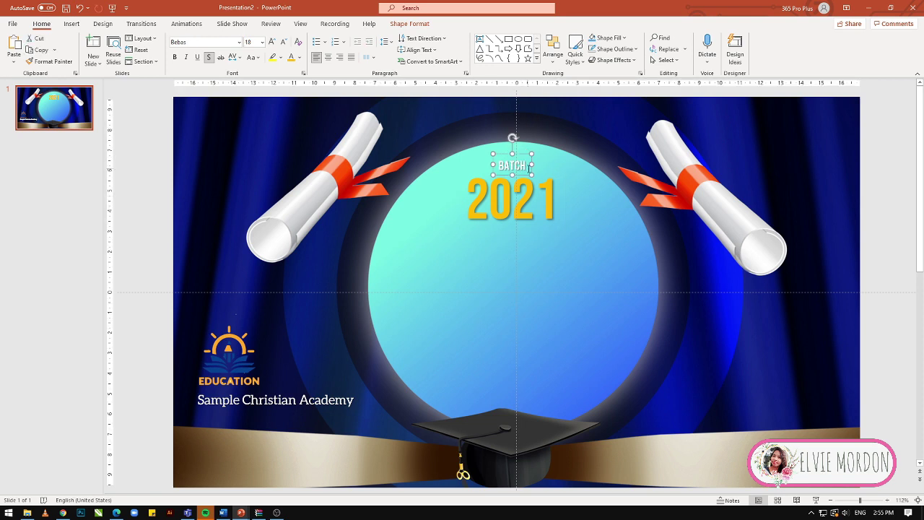
pyautogui.moveTo(529, 167); pyautogui.dragTo(527, 262)
pyautogui.write('VIRTU')
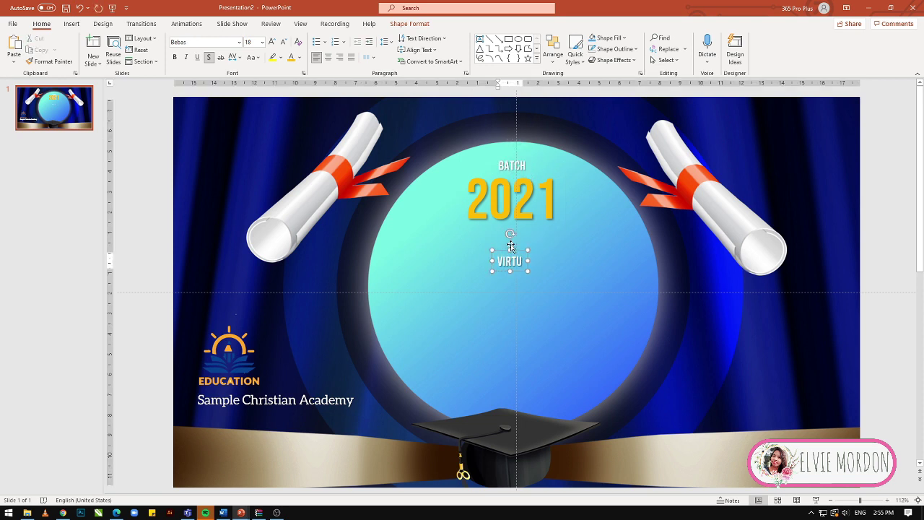
pyautogui.write('AL')
pyautogui.click(271, 41)
pyautogui.click(271, 41)
pyautogui.click(545, 245)
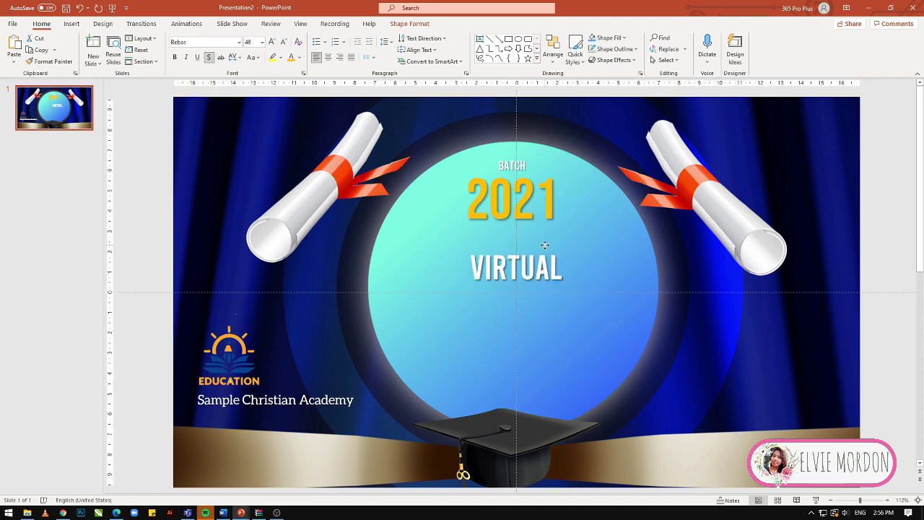
pyautogui.doubleClick(545, 245)
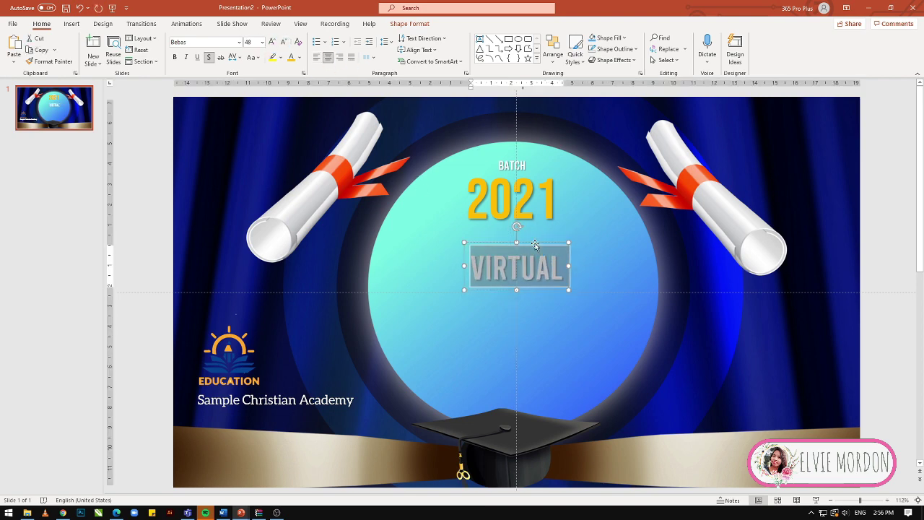
# - Copy the VIRTUAL box lower as 'GRADUATION' enlarged to size 66
pyautogui.moveTo(535, 245)
pyautogui.mouseDown()
pyautogui.moveTo(490, 318)
pyautogui.moveTo(517, 275)
pyautogui.mouseUp()
pyautogui.write('GRADUATION')
pyautogui.click(271, 42)
pyautogui.click(271, 41)
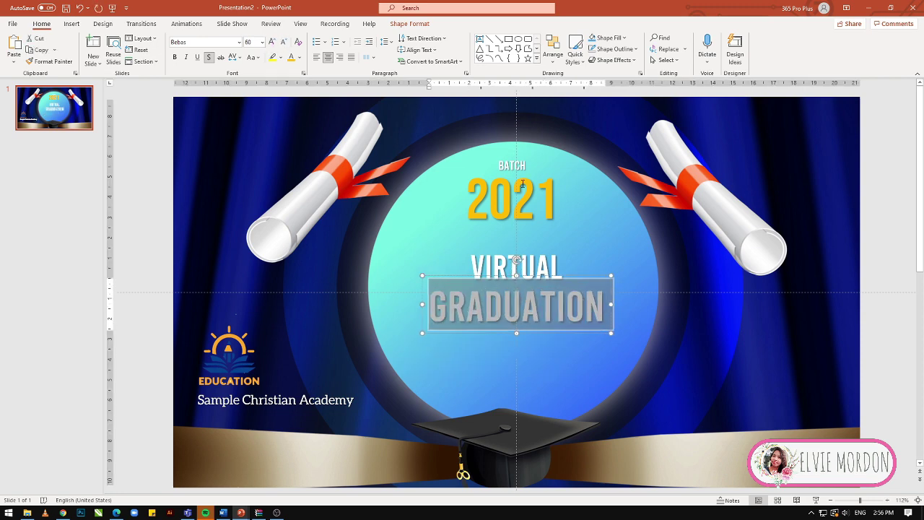
pyautogui.click(271, 41)
pyautogui.click(570, 273)
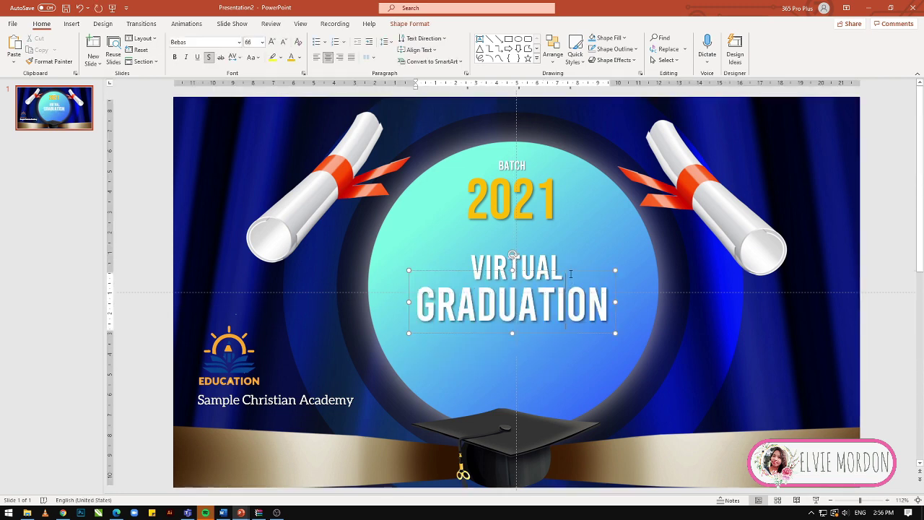
pyautogui.press('Escape')
# - Duplicate GRADUATION below it and change the copy to 'CEREMONY'
pyautogui.hotkey('ctrl', 'd')
pyautogui.moveTo(571, 279); pyautogui.dragTo(569, 318)
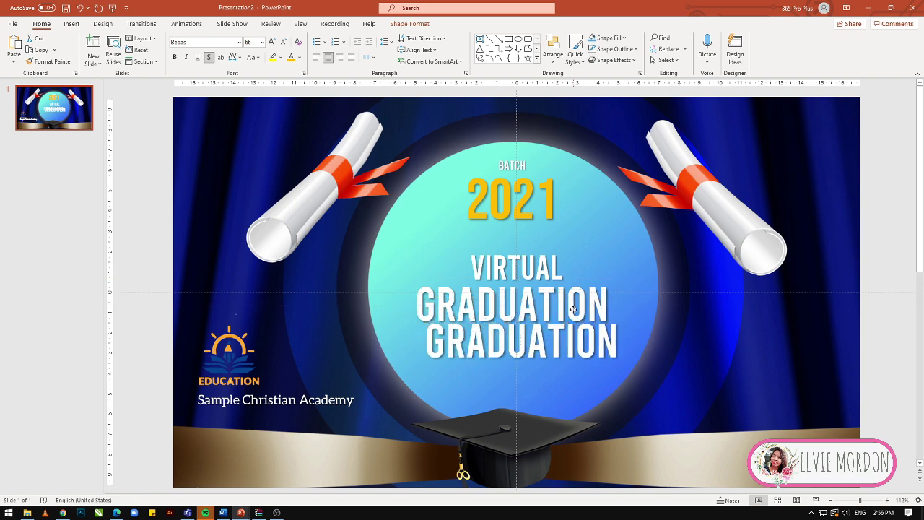
pyautogui.doubleClick(550, 353)
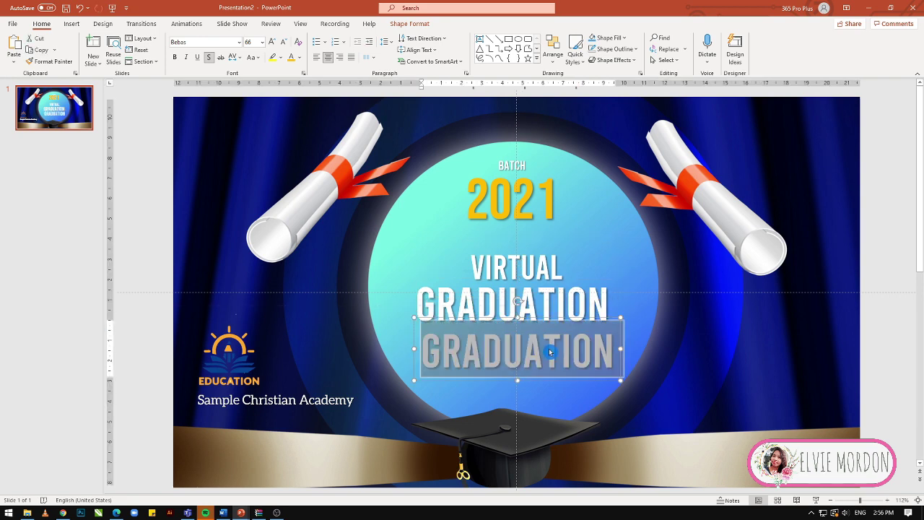
pyautogui.write('CE')
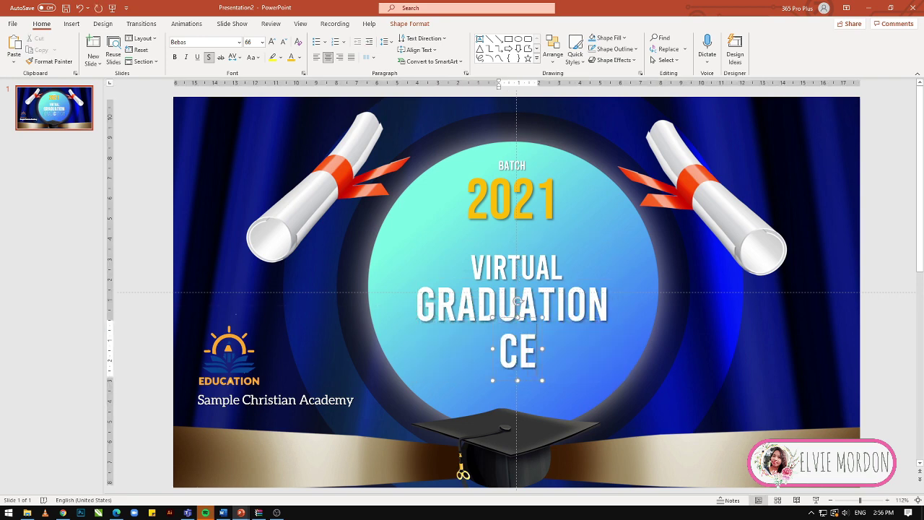
pyautogui.write('REMONY')
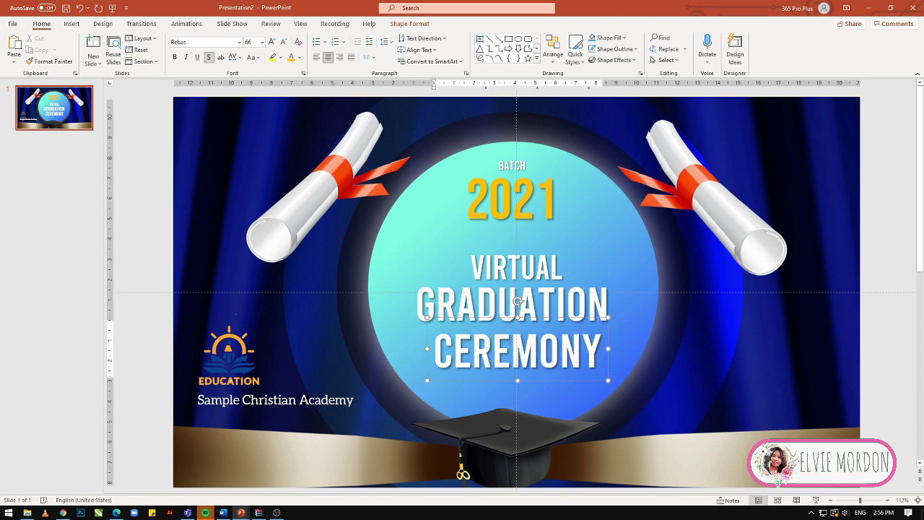
pyautogui.hotkey('ctrl', 'a')
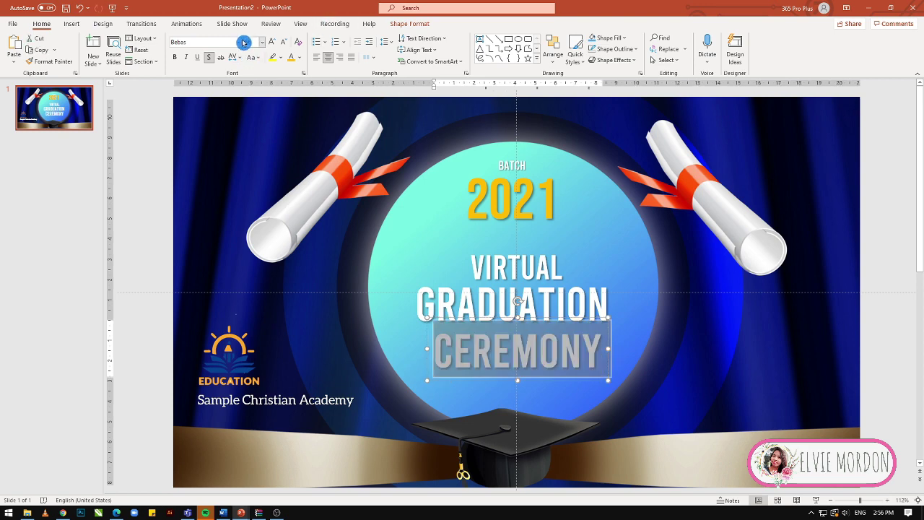
# - Set Ceremony in the Anydore script font at size 72
pyautogui.click(240, 42)
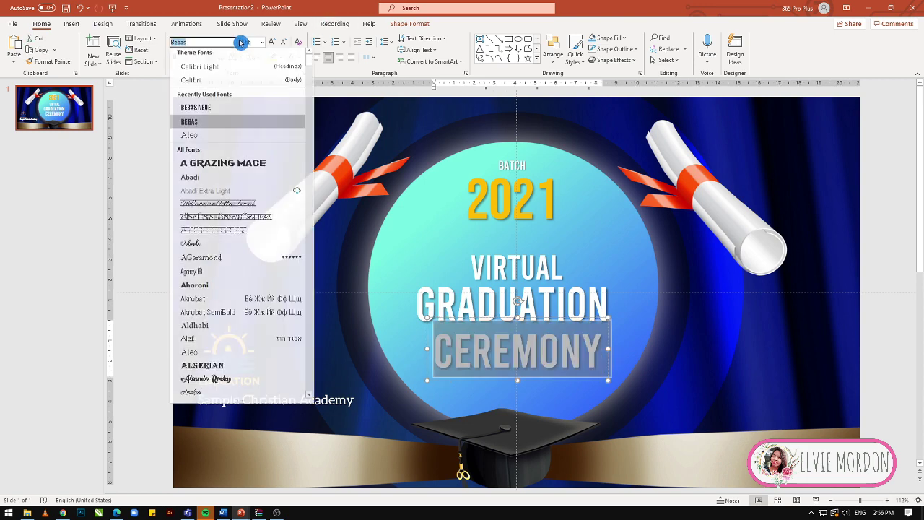
pyautogui.scroll(-2, 248, 179)
pyautogui.scroll(-8, 252, 189)
pyautogui.click(256, 193)
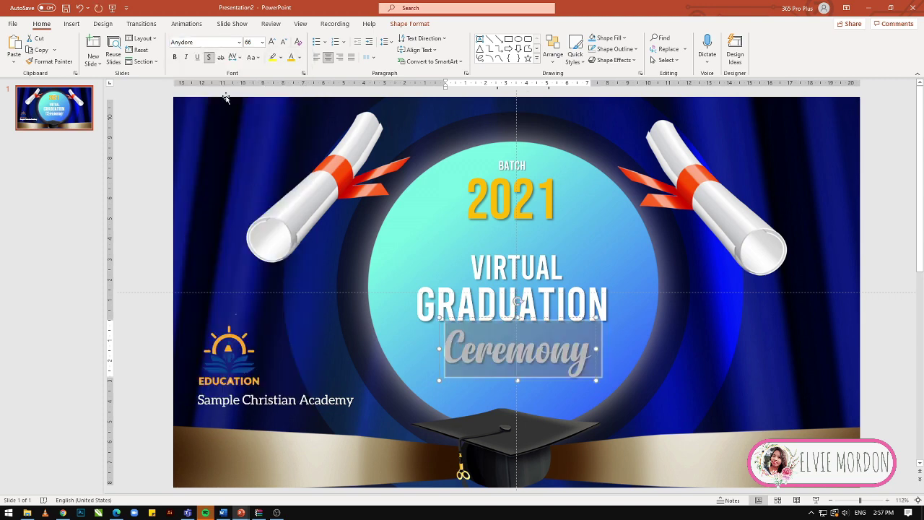
pyautogui.click(273, 45)
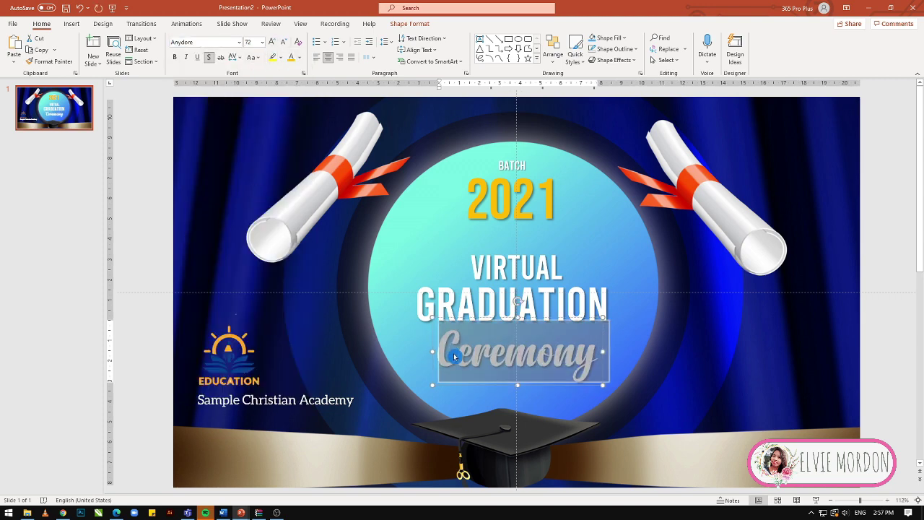
# - Make GRADUATION gold at size 72 and nudge Ceremony slightly lower
pyautogui.click(560, 301)
pyautogui.hotkey('ctrl', 'a')
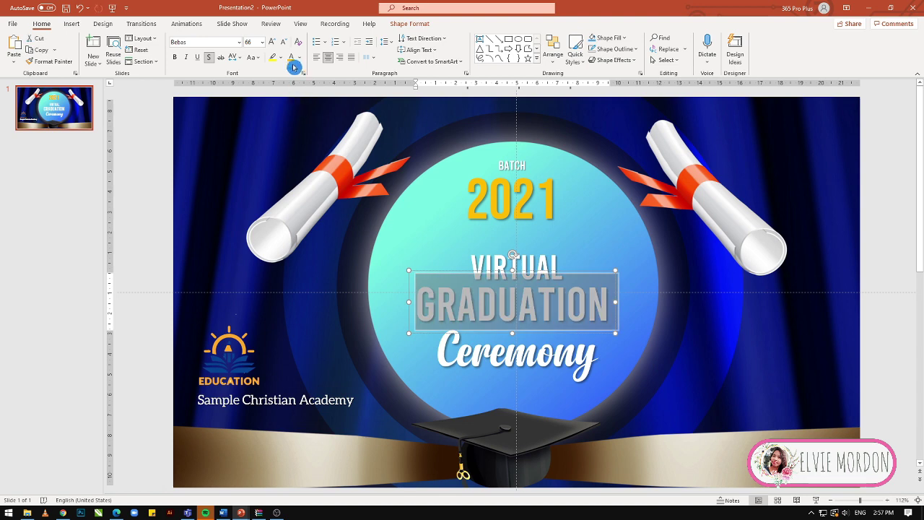
pyautogui.click(291, 57)
pyautogui.click(576, 301)
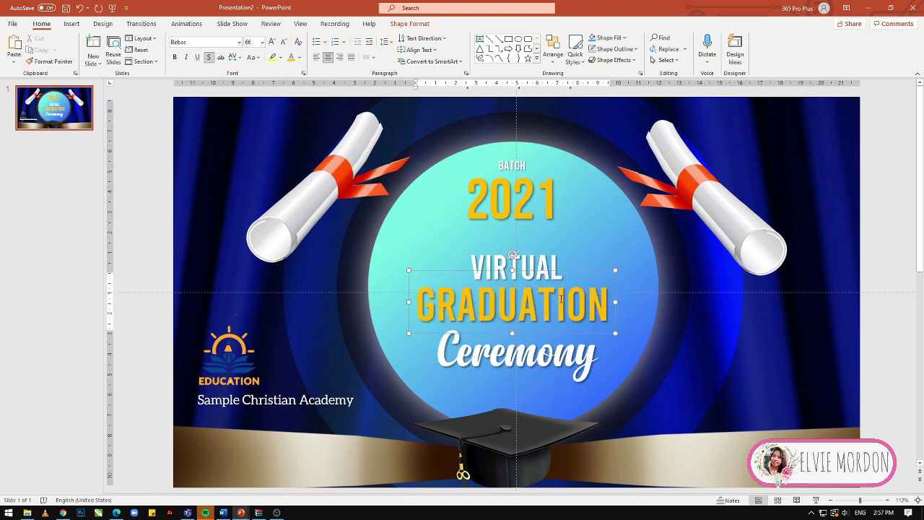
pyautogui.hotkey('ctrl', 'a')
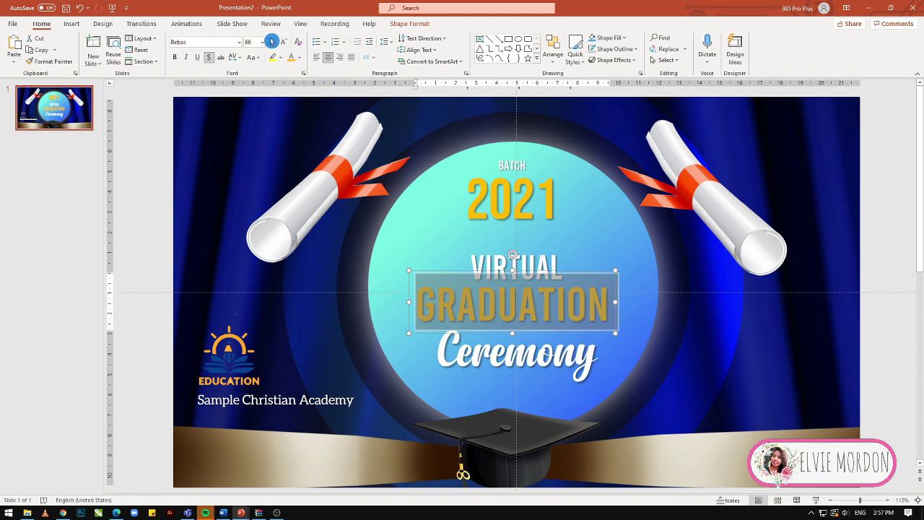
pyautogui.click(272, 41)
pyautogui.click(569, 355)
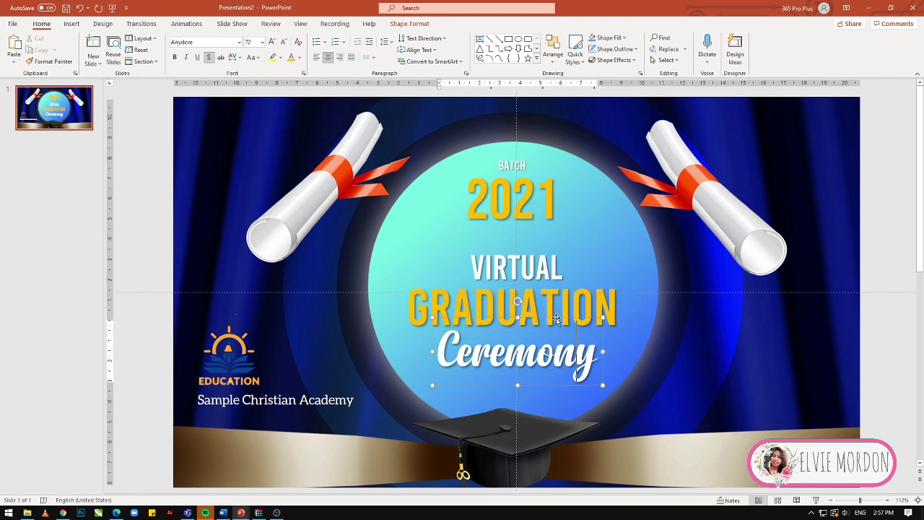
pyautogui.moveTo(556, 319); pyautogui.dragTo(556, 326)
# - Draw a straight horizontal line below 2021 inside the circle
pyautogui.click(71, 23)
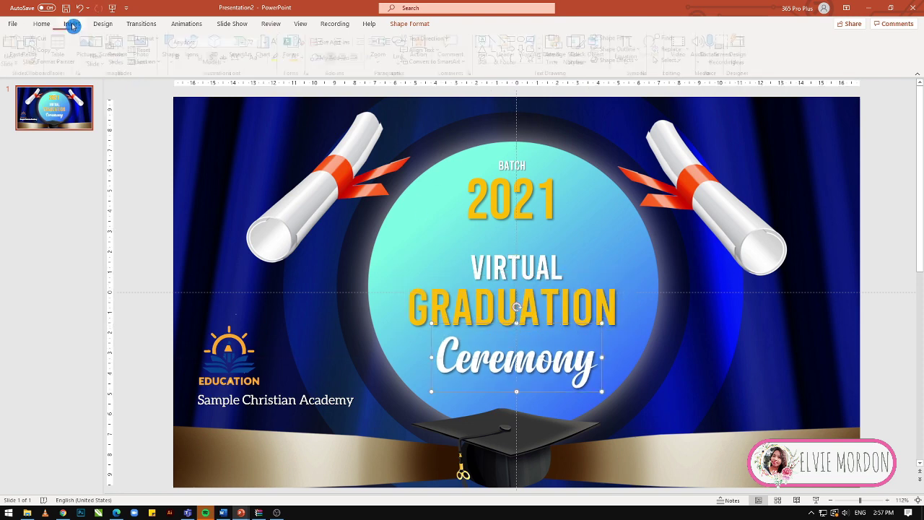
pyautogui.click(174, 54)
pyautogui.click(205, 92)
pyautogui.moveTo(407, 228); pyautogui.dragTo(608, 231)
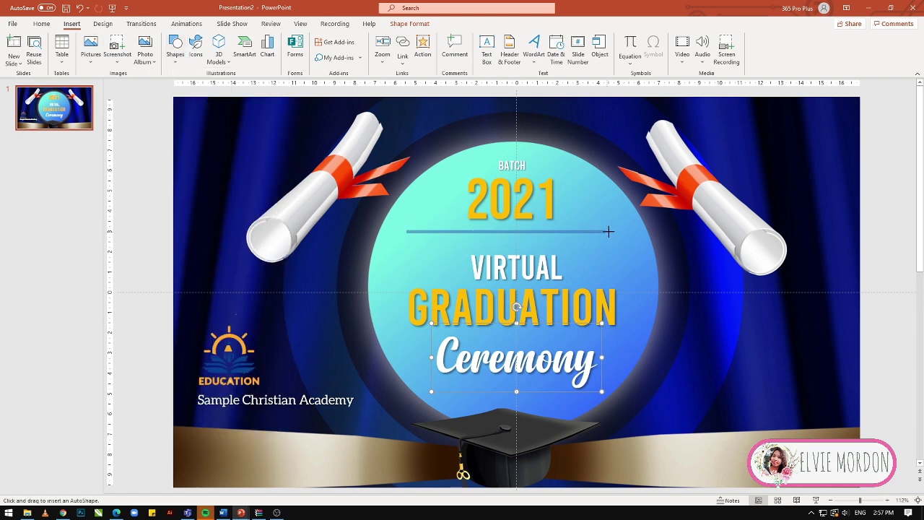
# - Colour the divider line light blue using the outline eyedropper on the slide
pyautogui.click(360, 48)
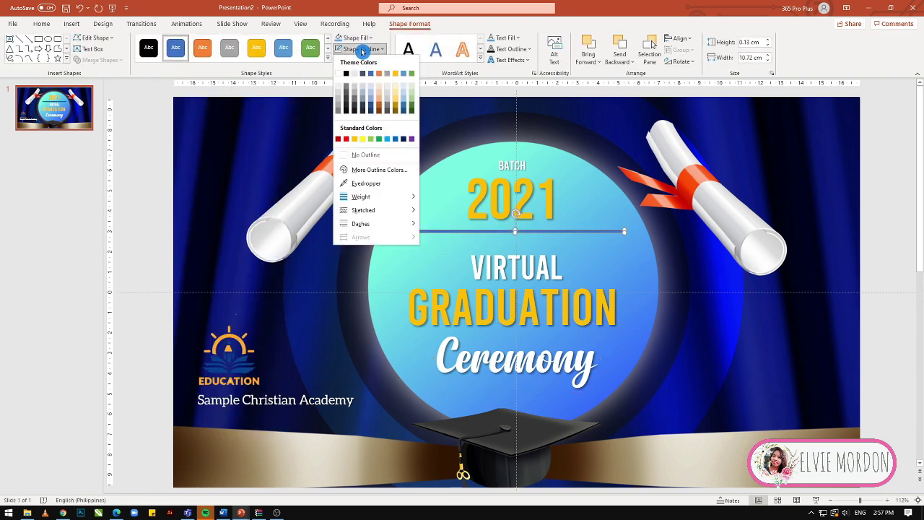
pyautogui.click(360, 48)
pyautogui.click(359, 48)
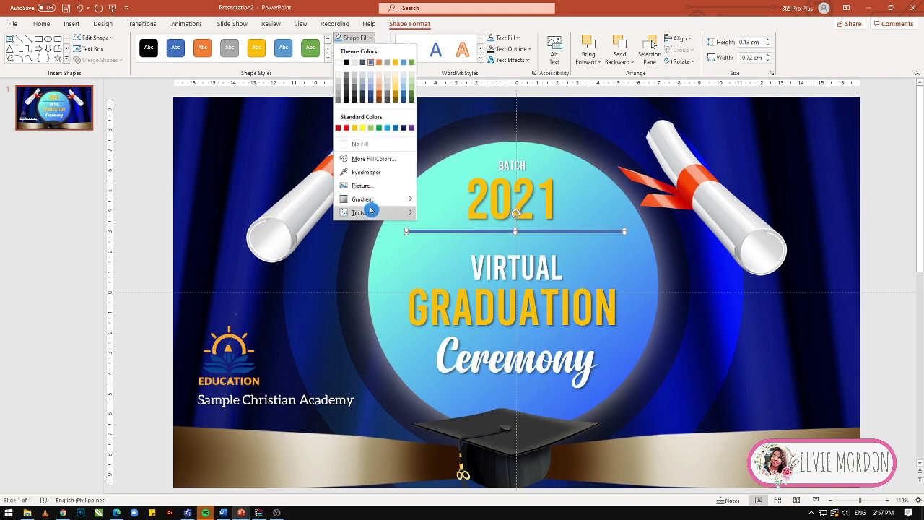
pyautogui.click(365, 183)
pyautogui.click(581, 238)
pyautogui.click(75, 159)
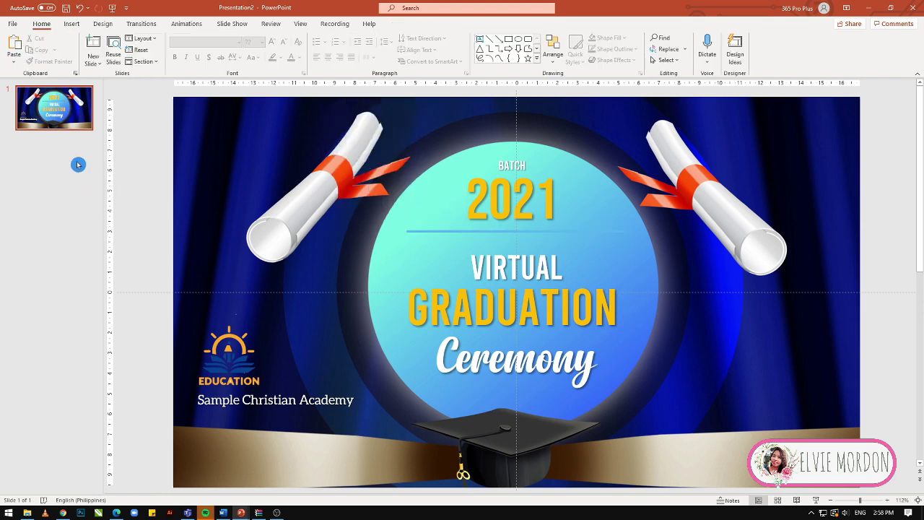
pyautogui.click(70, 142)
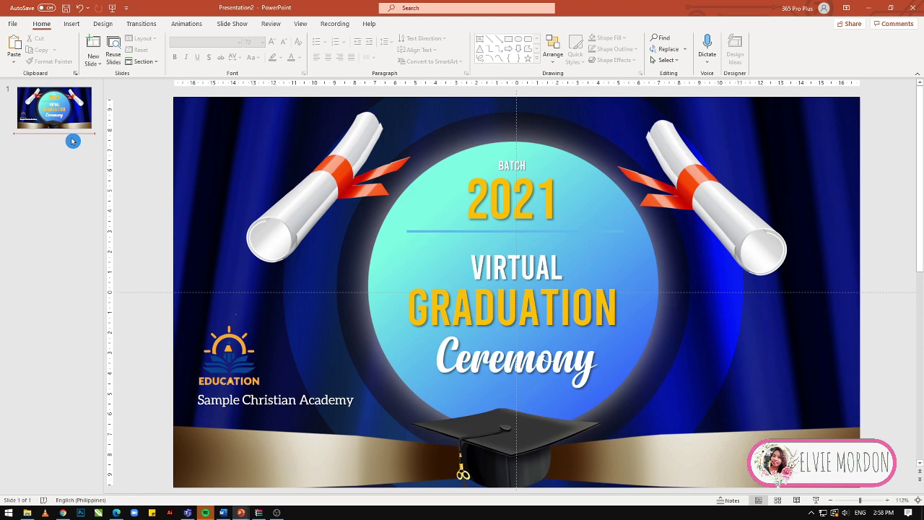
# - Add a second slide and delete its empty placeholders
pyautogui.press('Return')
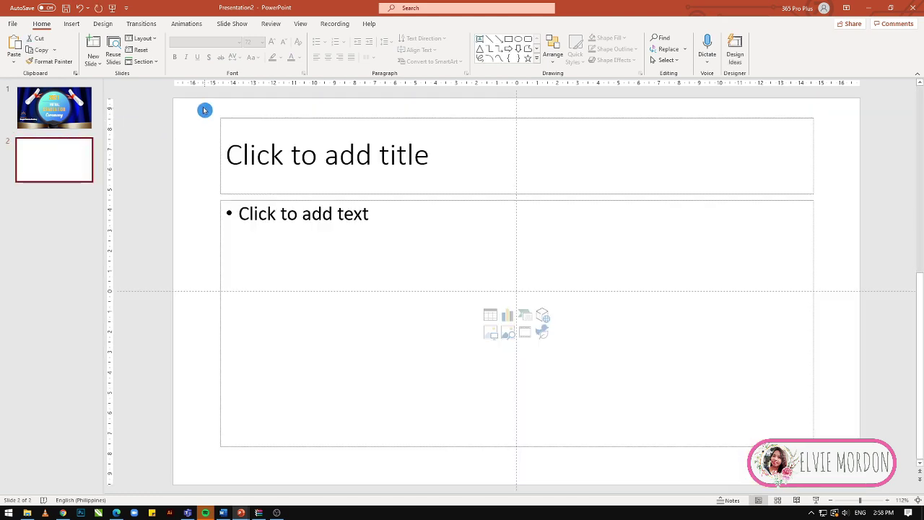
pyautogui.moveTo(203, 107); pyautogui.dragTo(828, 460)
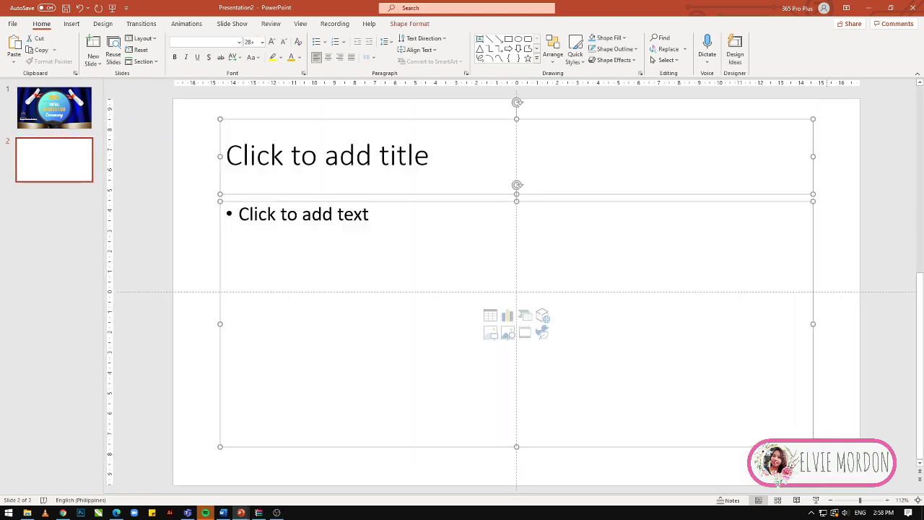
pyautogui.press('Delete')
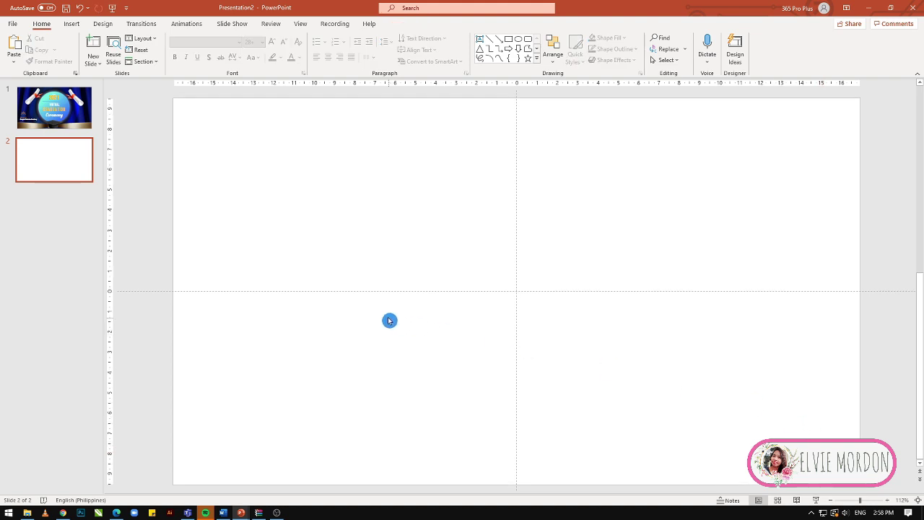
# - Paste the 'Congratulations! Batch 2021' curtain backdrop and stretch it to the slide's right edge
pyautogui.hotkey('ctrl', 'v')
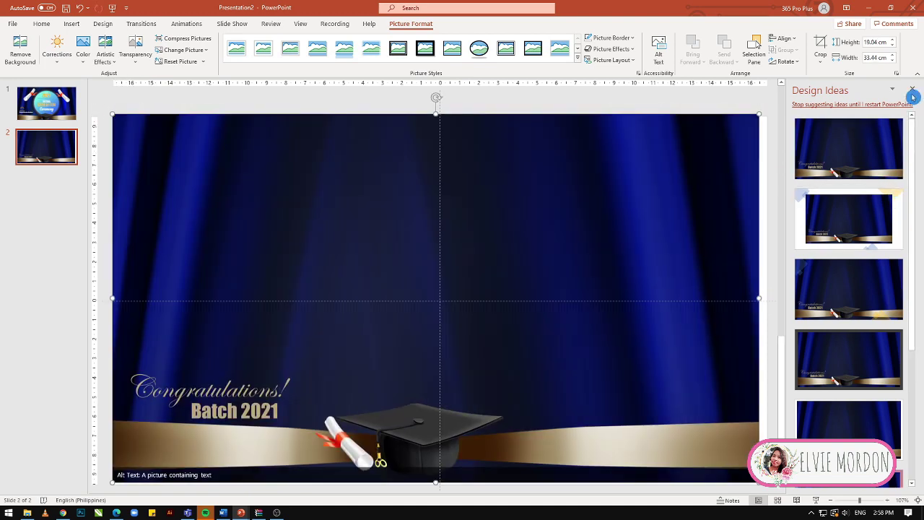
pyautogui.click(912, 90)
pyautogui.click(152, 415)
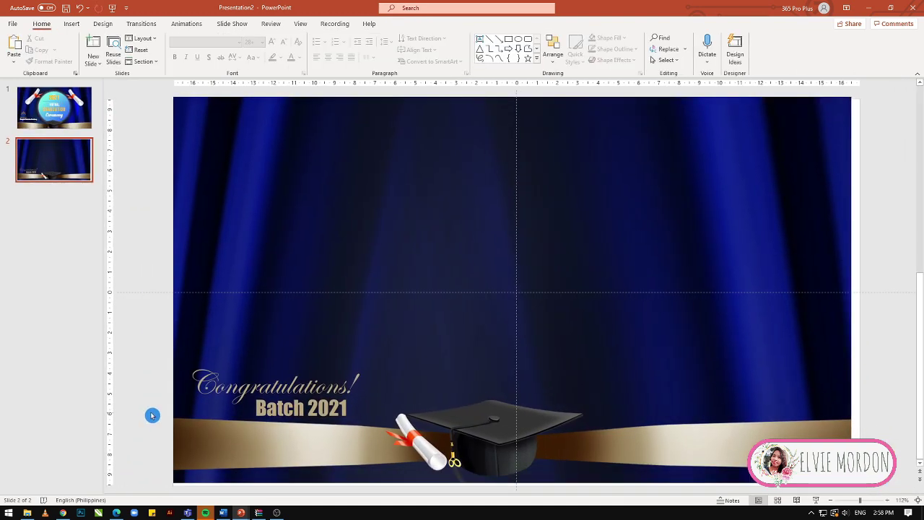
pyautogui.click(694, 419)
pyautogui.moveTo(853, 288); pyautogui.dragTo(861, 289)
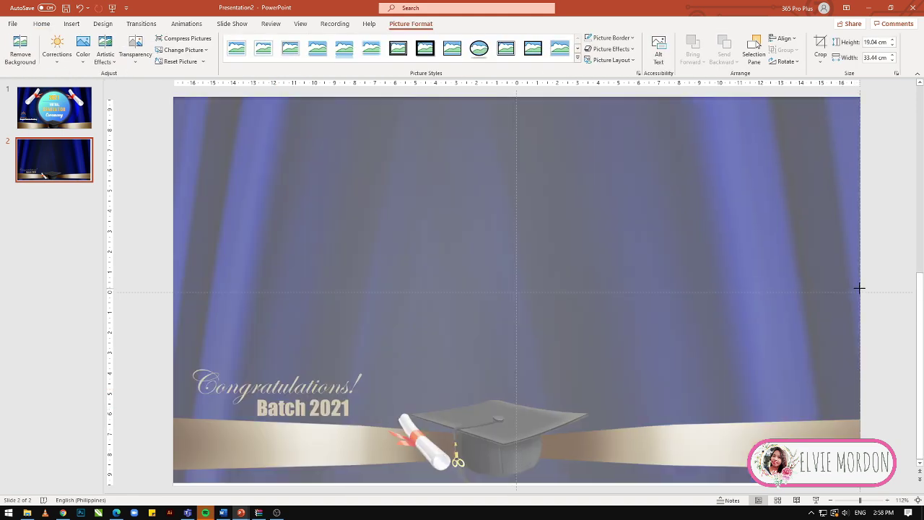
pyautogui.click(884, 350)
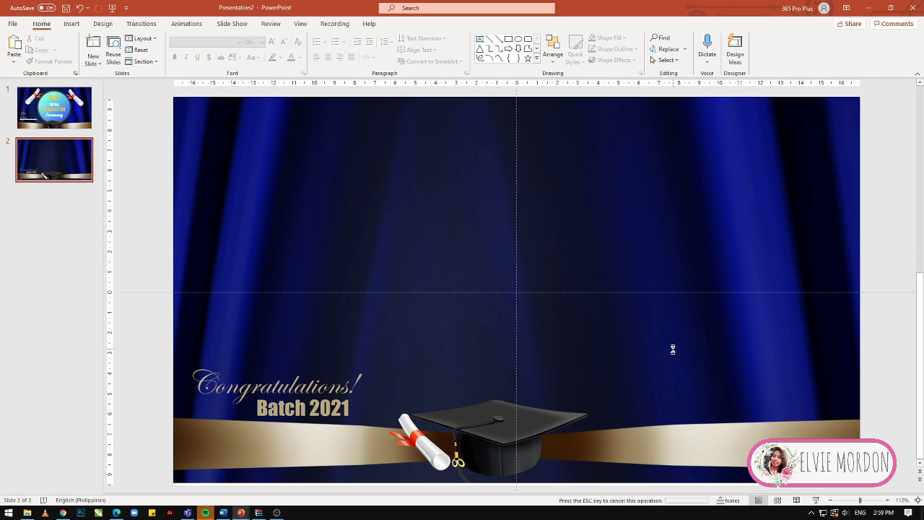
# - Add the graduate portrait, resize it, and position it at the upper right
pyautogui.moveTo(675, 354); pyautogui.dragTo(671, 350)
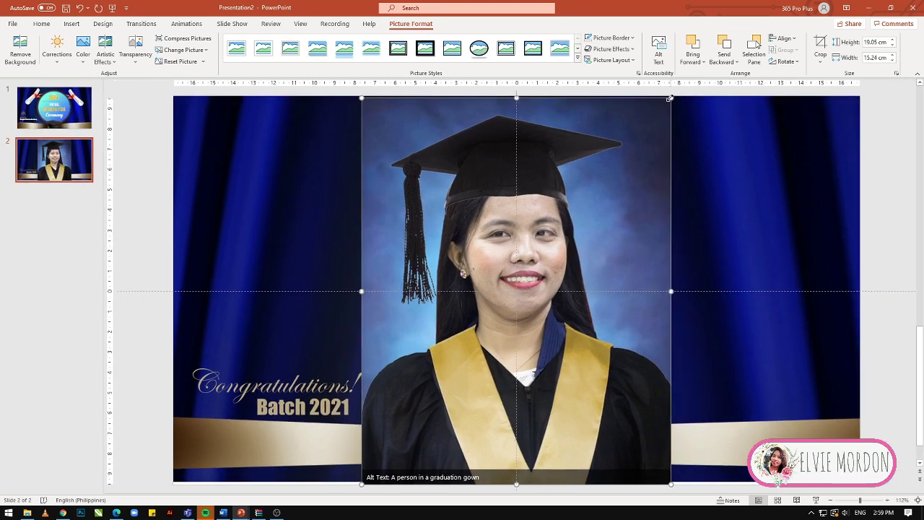
pyautogui.moveTo(670, 98); pyautogui.dragTo(516, 294)
pyautogui.moveTo(432, 364)
pyautogui.mouseDown()
pyautogui.moveTo(736, 188)
pyautogui.moveTo(727, 199)
pyautogui.mouseUp()
pyautogui.moveTo(656, 324); pyautogui.dragTo(602, 388)
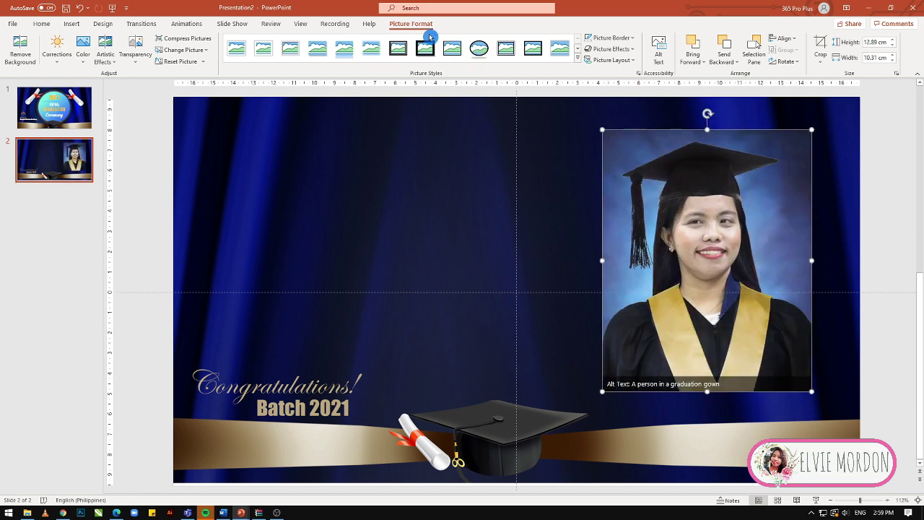
# - Give the portrait a black Moderate Frame with a light beige border sampled from the banner
pyautogui.click(539, 50)
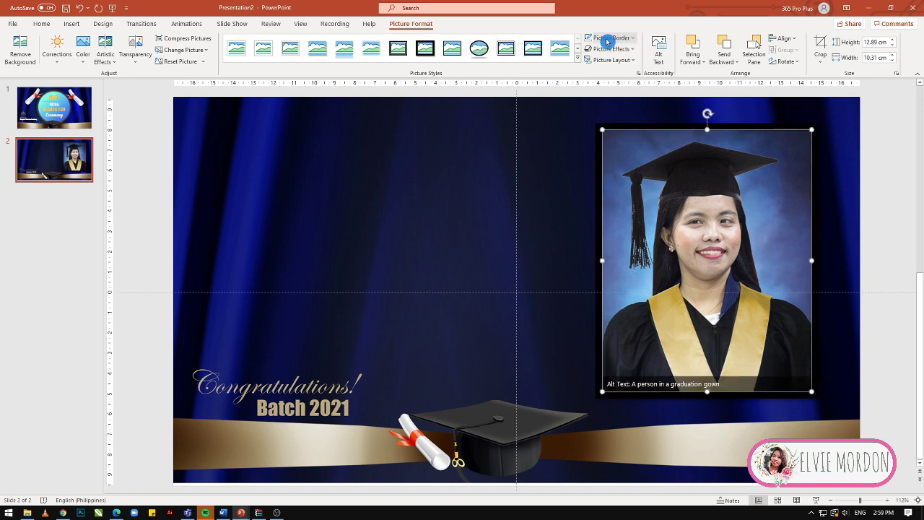
pyautogui.click(629, 37)
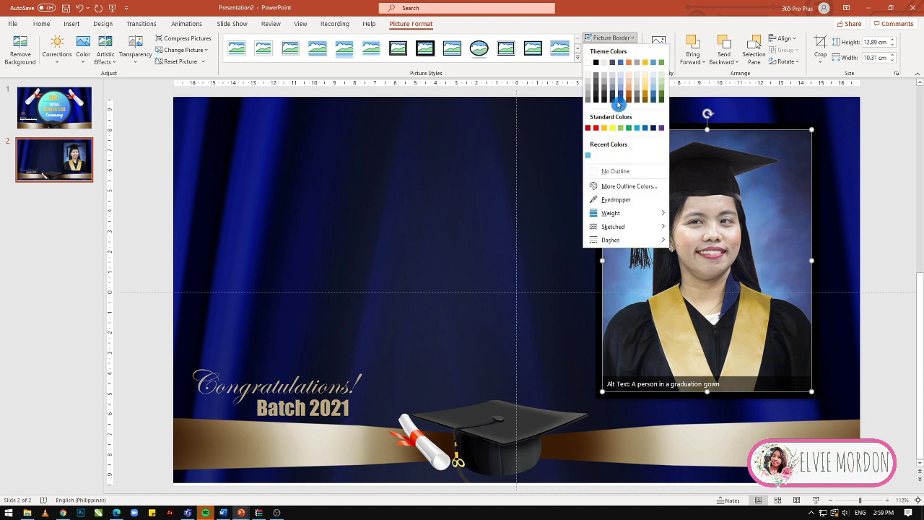
pyautogui.click(608, 200)
pyautogui.click(318, 438)
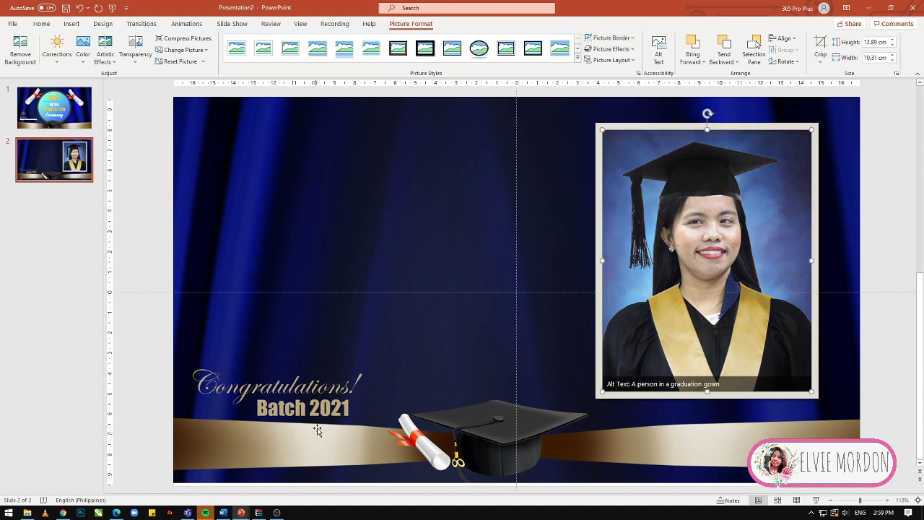
pyautogui.click(137, 153)
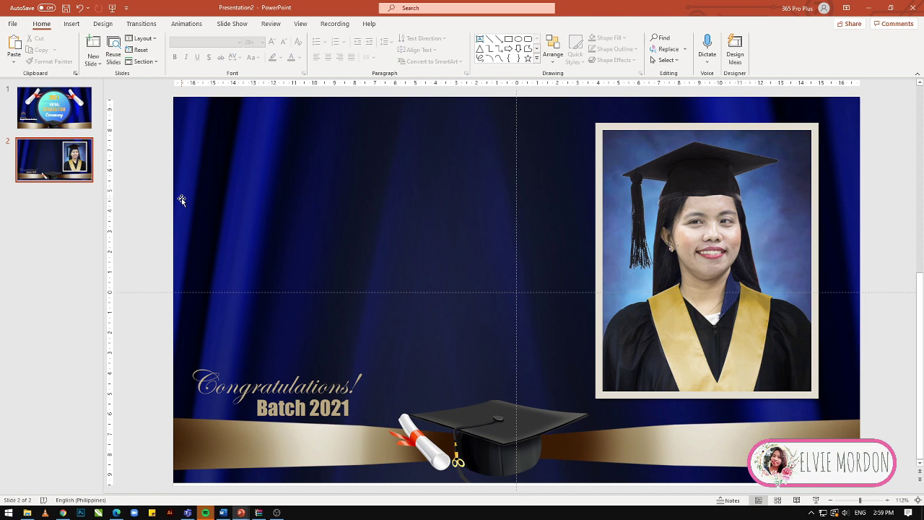
# - Draw a wide rectangle across the upper left of slide 2
pyautogui.click(72, 23)
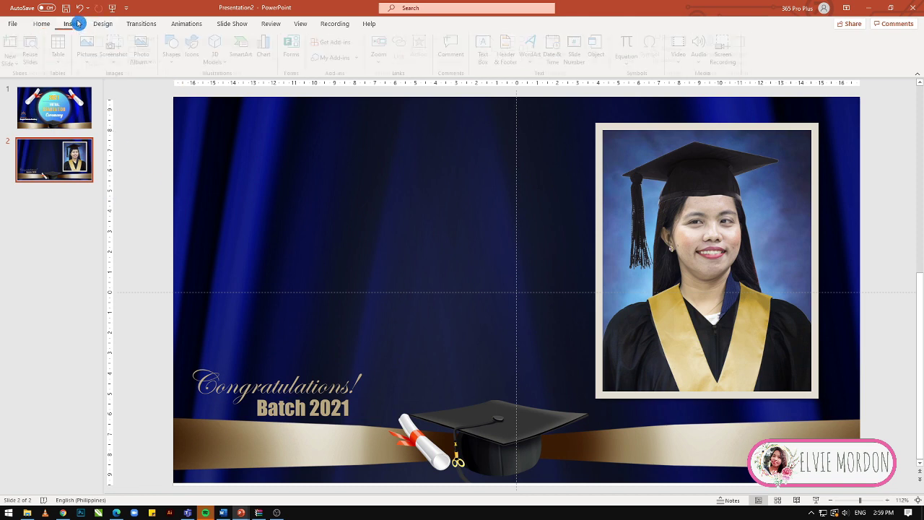
pyautogui.click(174, 49)
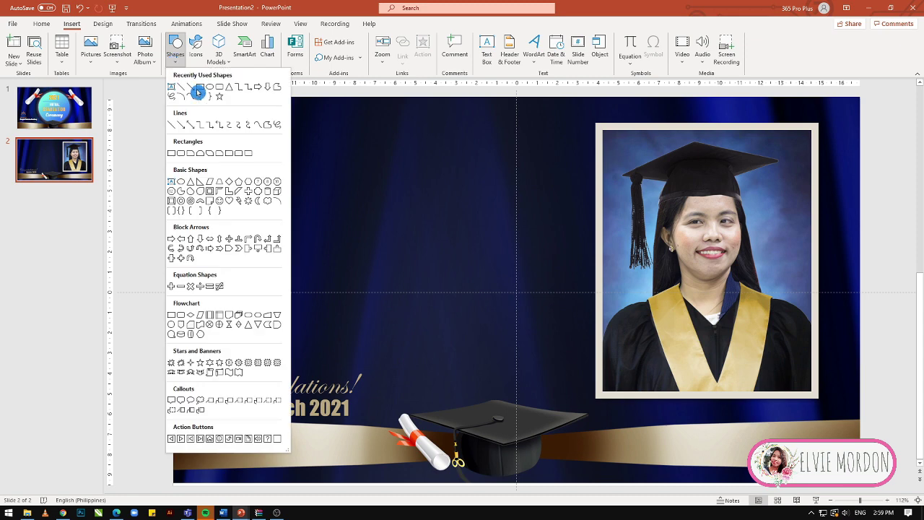
pyautogui.click(200, 88)
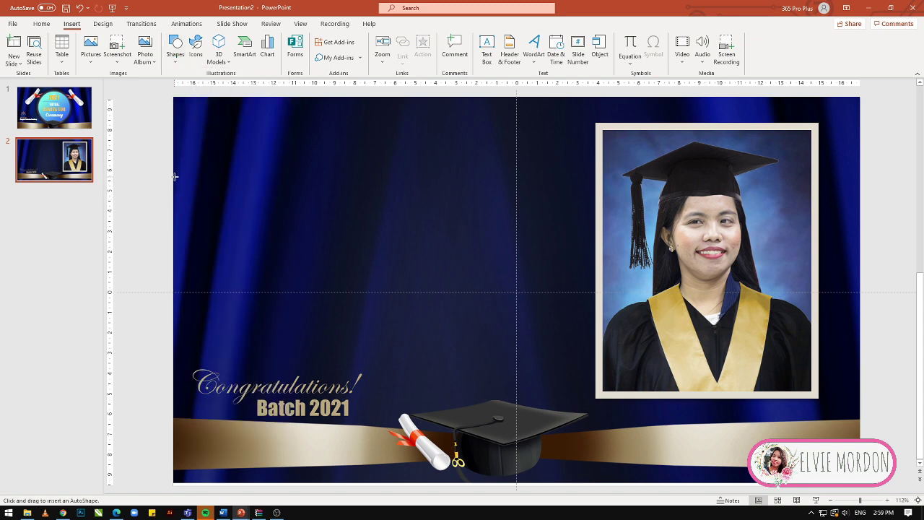
pyautogui.moveTo(173, 176); pyautogui.dragTo(596, 251)
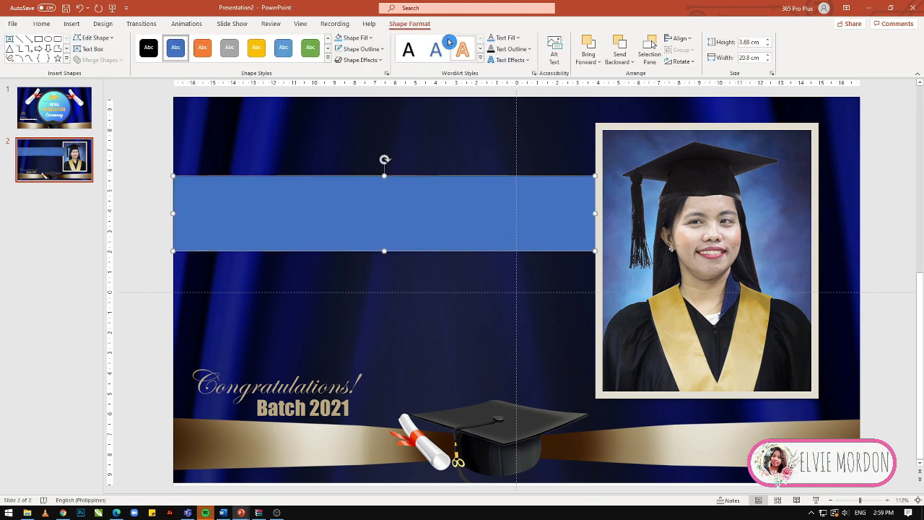
# - Fill the rectangle with gold sampled from the gown, then return to the title slide
pyautogui.click(368, 39)
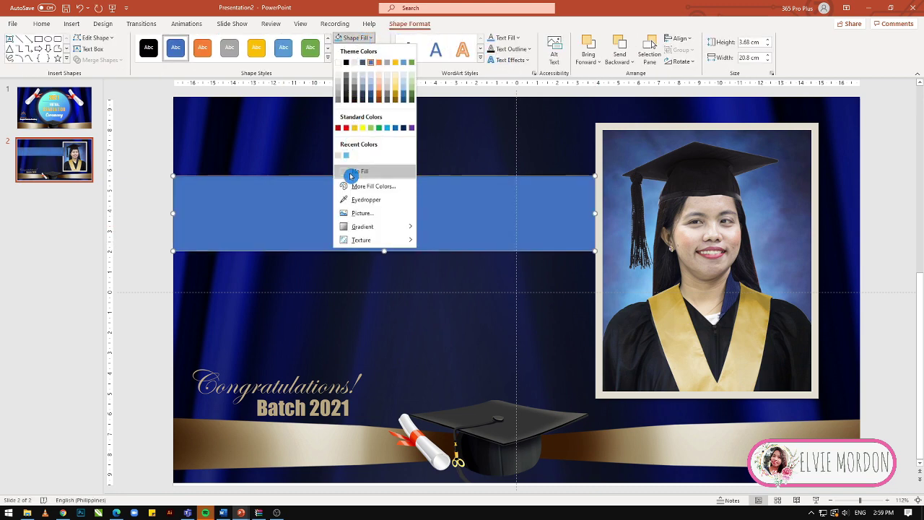
pyautogui.click(373, 205)
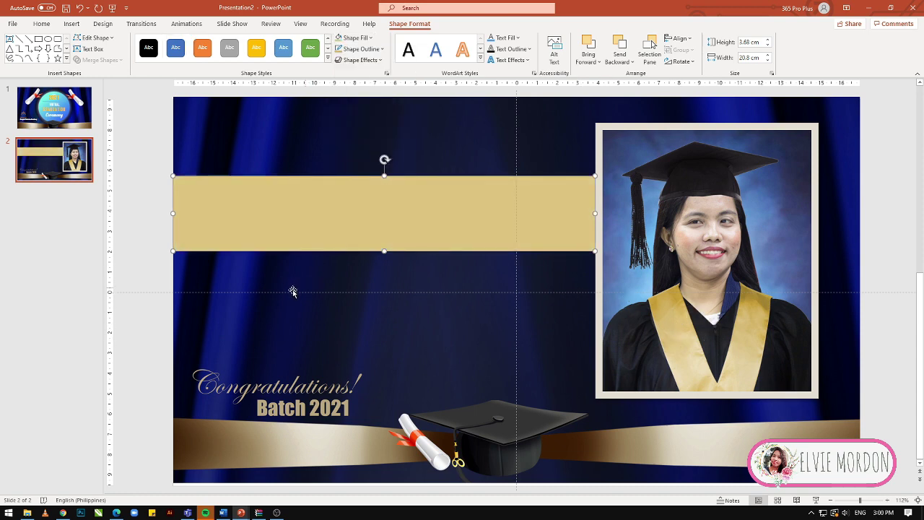
pyautogui.click(150, 271)
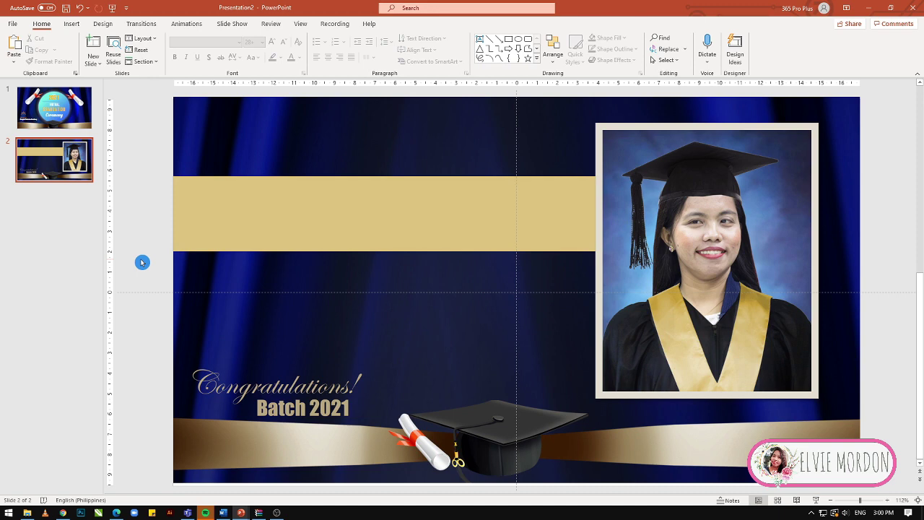
pyautogui.press('Tab')
pyautogui.click(149, 401)
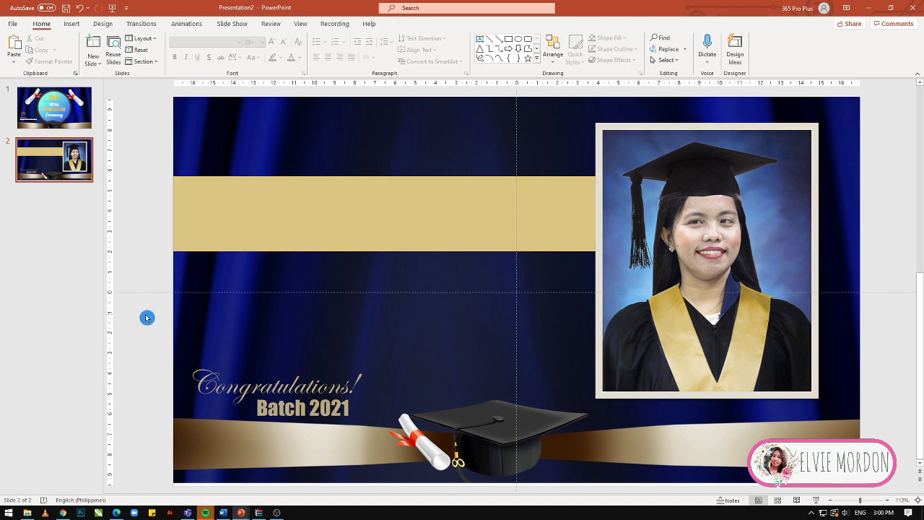
pyautogui.click(59, 114)
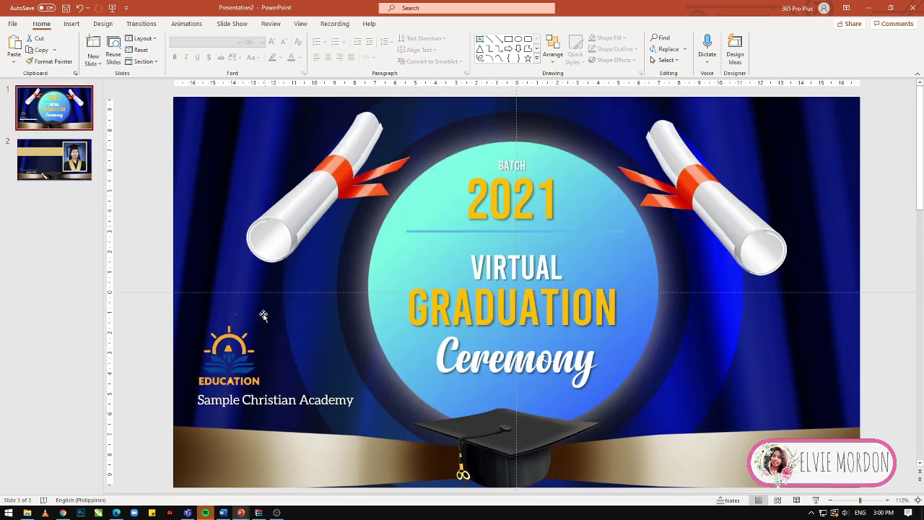
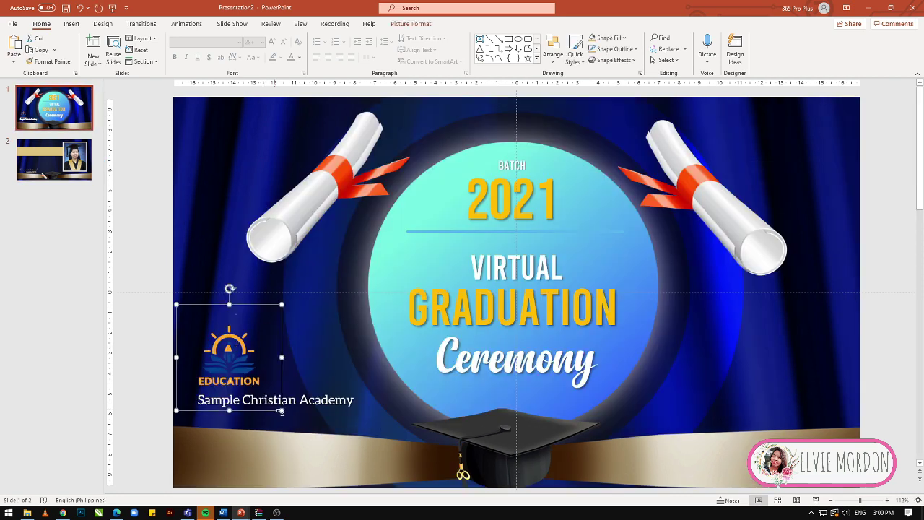
# - Copy the school logo and name group from slide 1 to slide 2's top-left corner
pyautogui.click(308, 400)
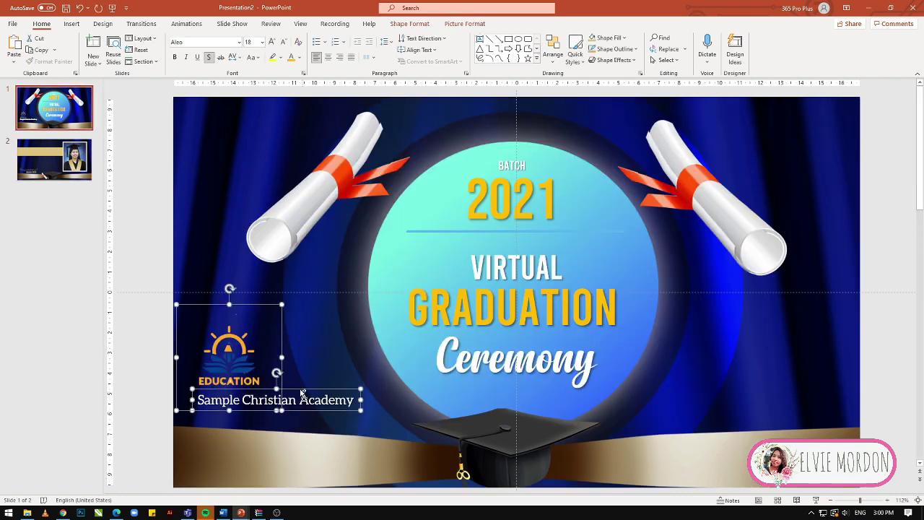
pyautogui.click(54, 159)
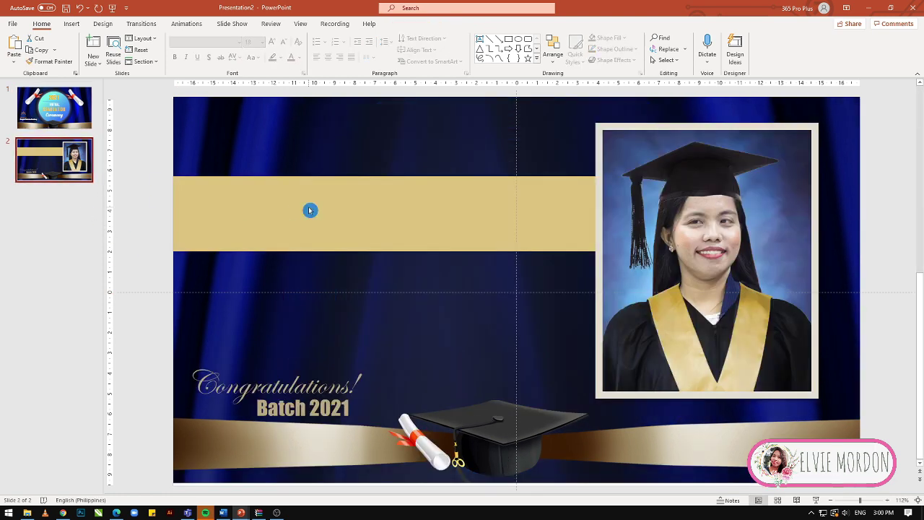
pyautogui.hotkey('ctrl', 'v')
pyautogui.moveTo(270, 293); pyautogui.dragTo(237, 90)
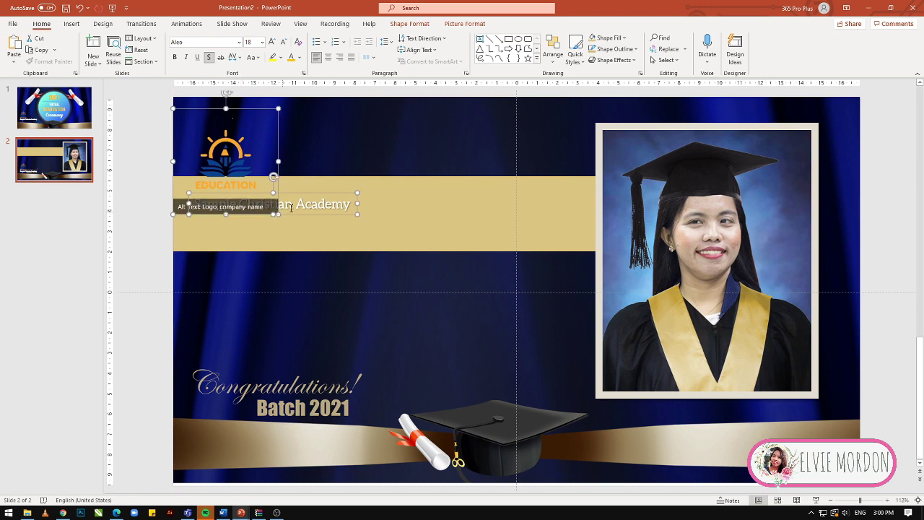
pyautogui.moveTo(344, 163)
pyautogui.mouseDown()
pyautogui.moveTo(366, 167)
pyautogui.moveTo(427, 114)
pyautogui.mouseUp()
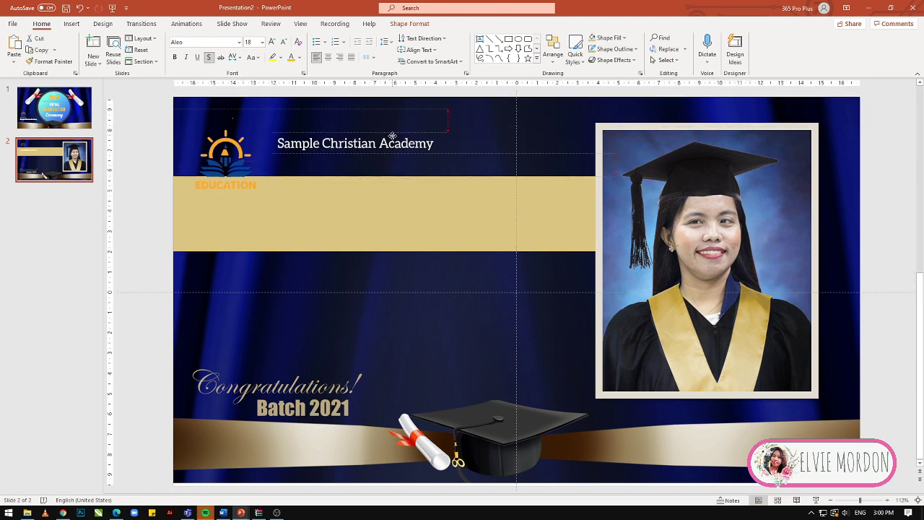
pyautogui.moveTo(239, 168); pyautogui.dragTo(238, 143)
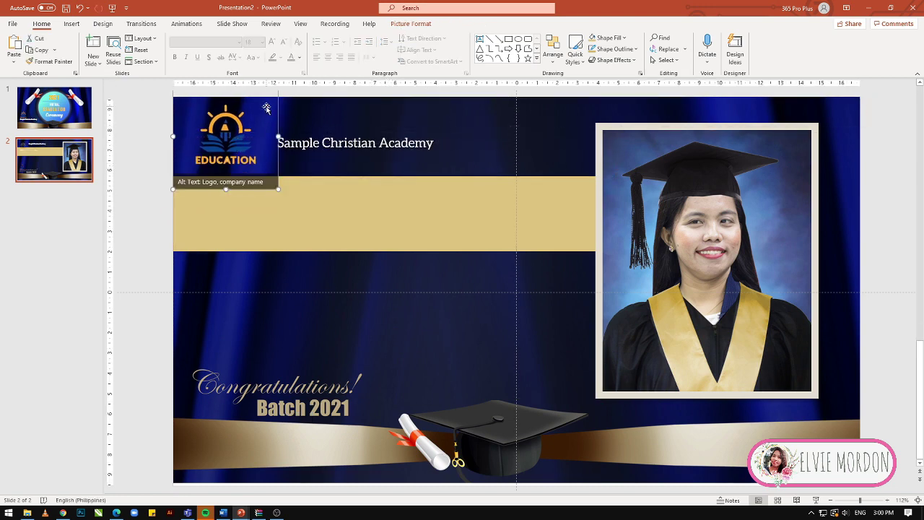
# - Shrink the logo slightly and make the 'Sample Christian Academy' name gold
pyautogui.moveTo(280, 190); pyautogui.dragTo(254, 167)
pyautogui.click(346, 143)
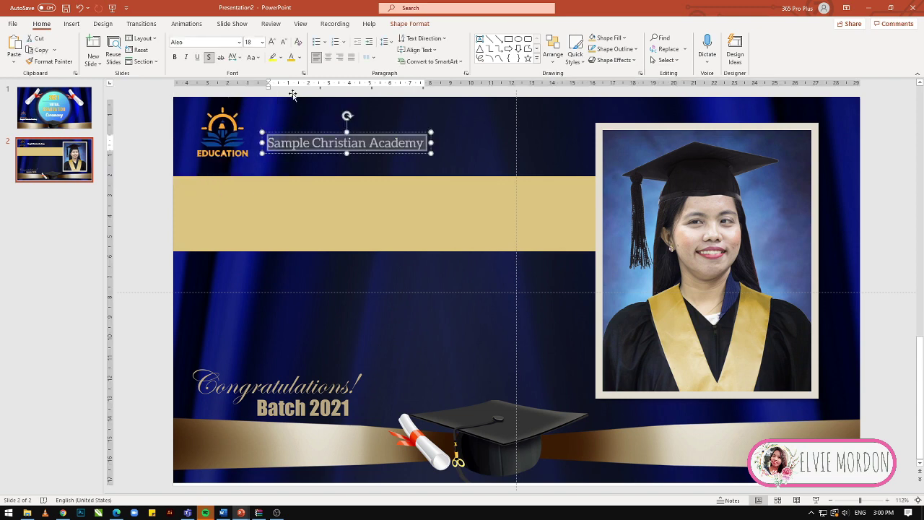
pyautogui.click(293, 60)
pyautogui.click(148, 176)
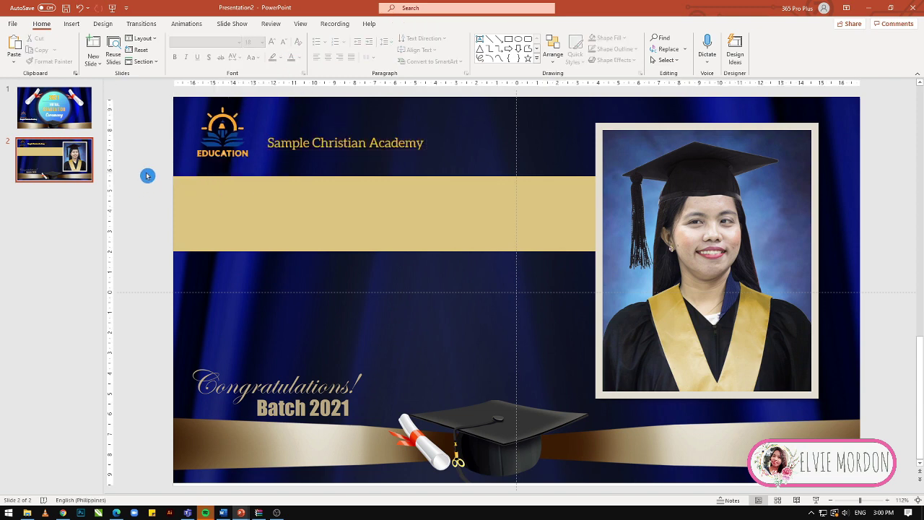
# - Recolour all the 'Sample Christian Academy' text with the eyedropper, sampling the gold band
pyautogui.click(385, 142)
pyautogui.hotkey('ctrl', 'a')
pyautogui.click(299, 58)
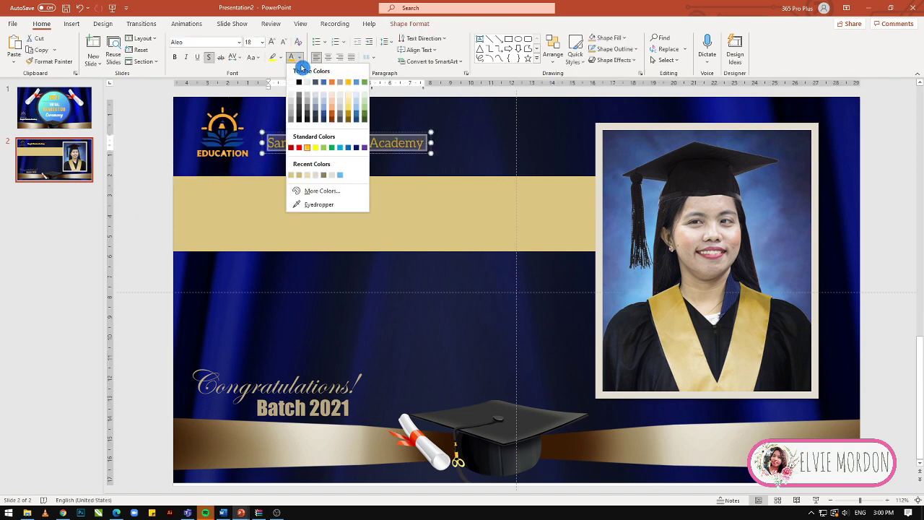
pyautogui.click(320, 206)
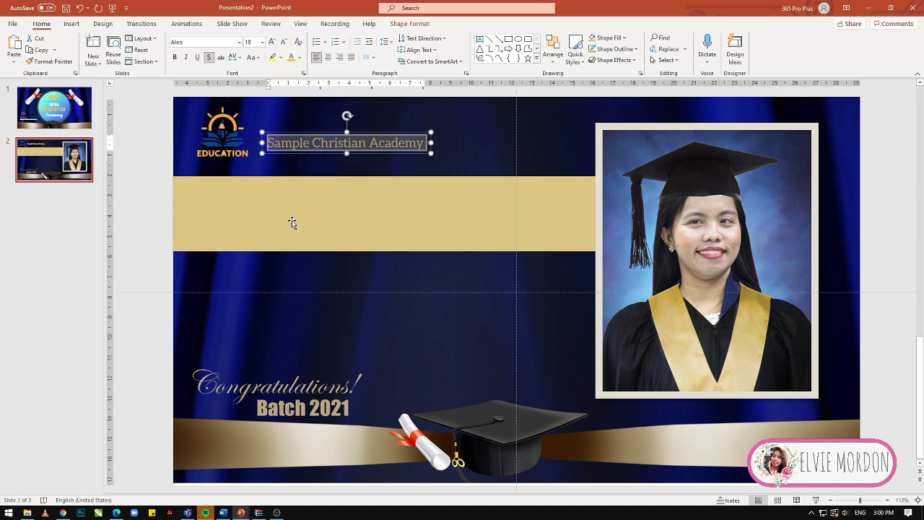
pyautogui.click(142, 209)
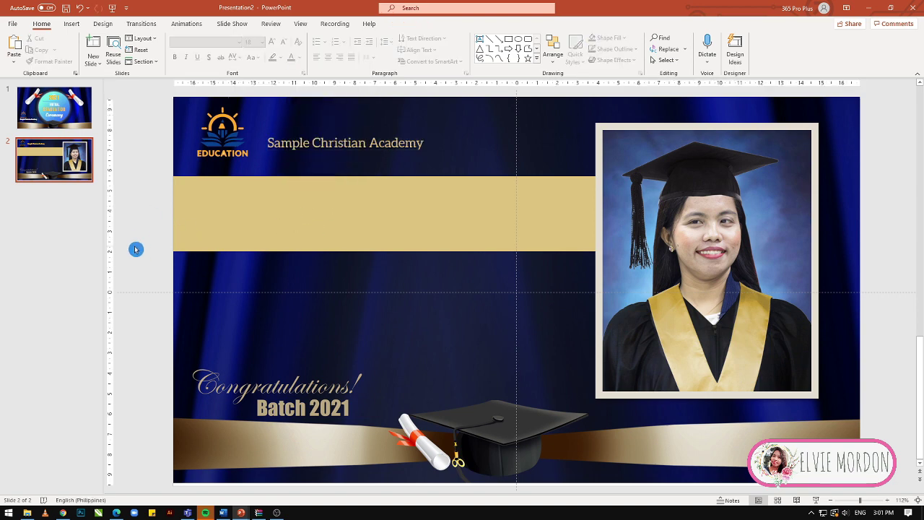
pyautogui.click(377, 131)
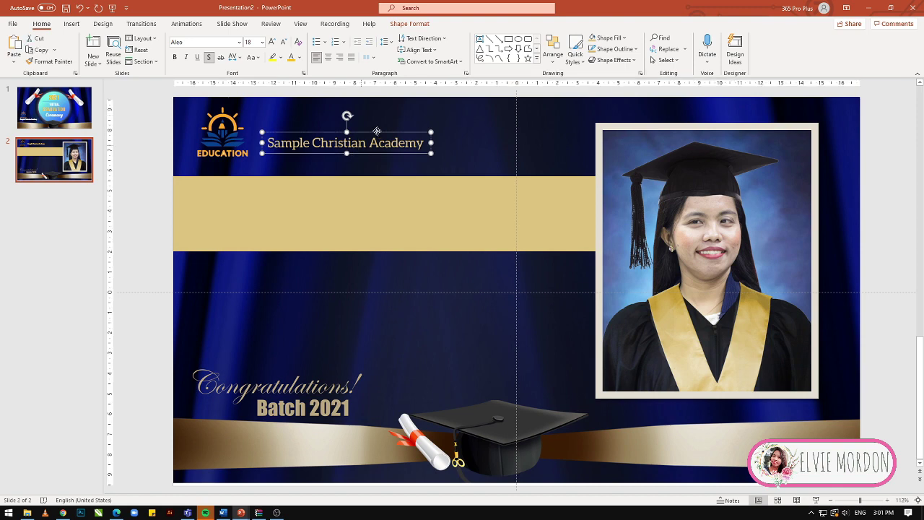
# - Duplicate the school name box onto the gold band and turn off its text shadow
pyautogui.hotkey('ctrl', 'd')
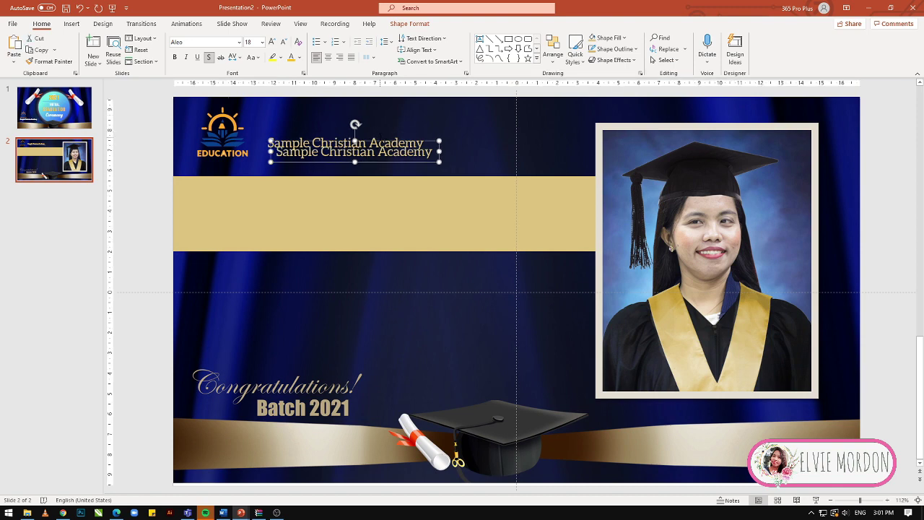
pyautogui.moveTo(380, 142); pyautogui.dragTo(374, 195)
pyautogui.press('F2')
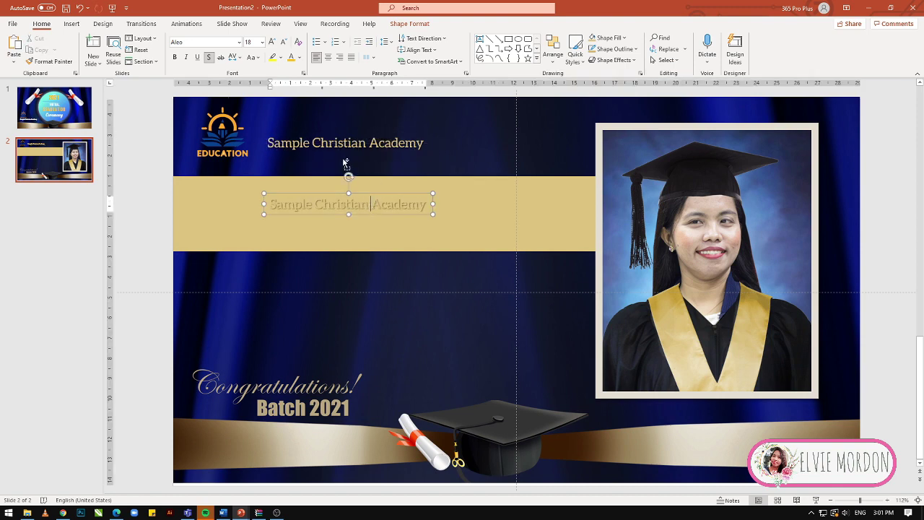
pyautogui.click(209, 57)
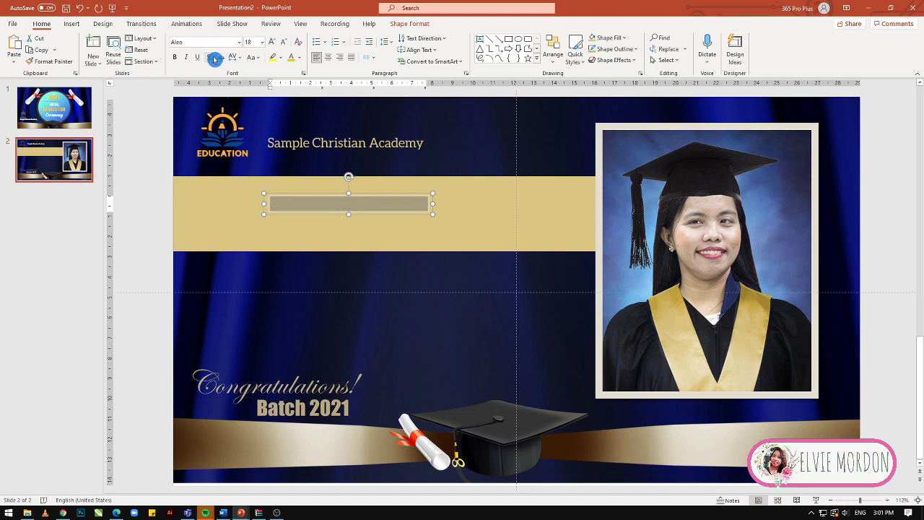
# - Eyedrop the top school name's colour for the copy and type the graduate's full name
pyautogui.click(301, 60)
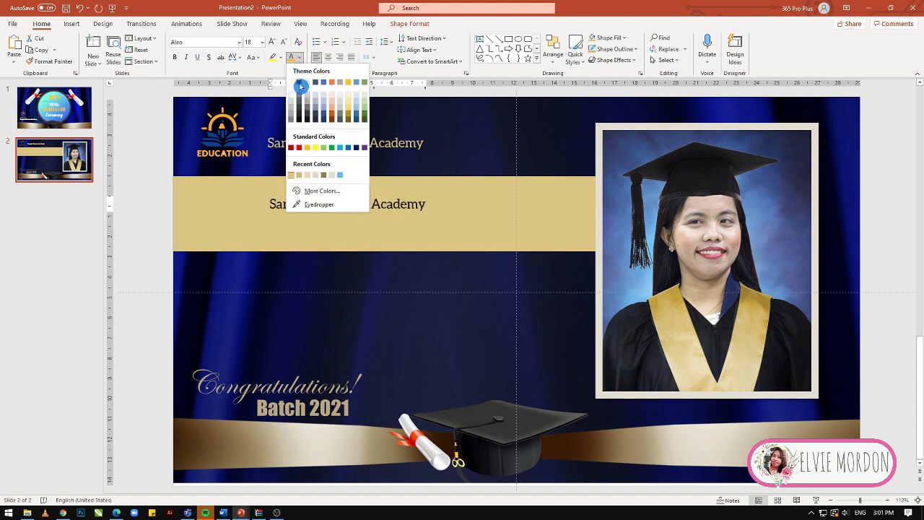
pyautogui.click(318, 204)
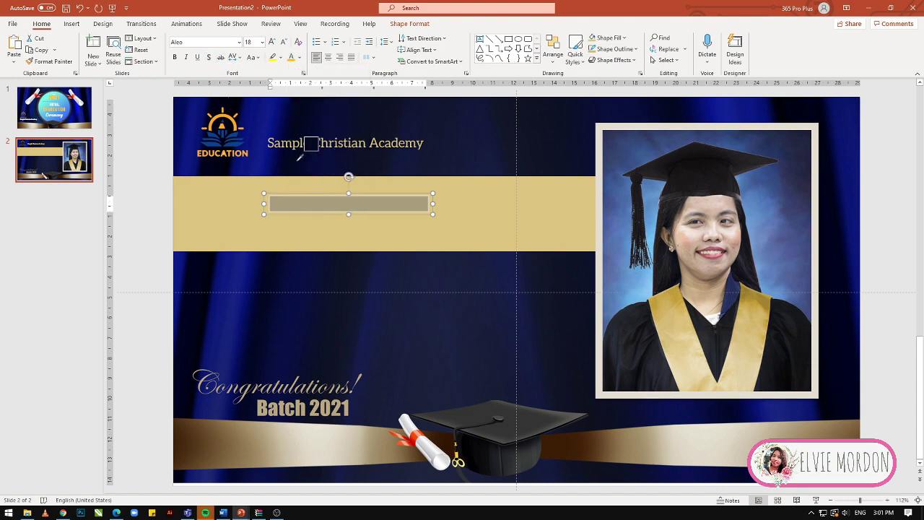
pyautogui.click(298, 157)
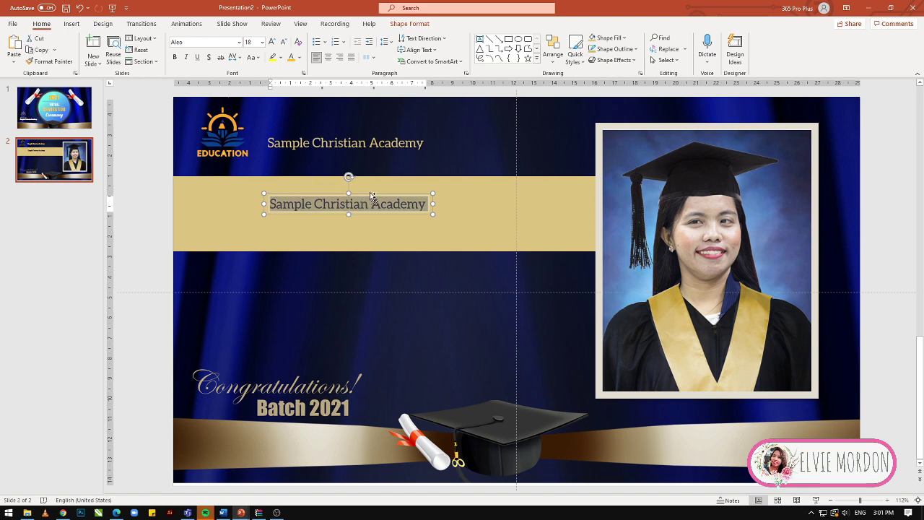
pyautogui.write('E')
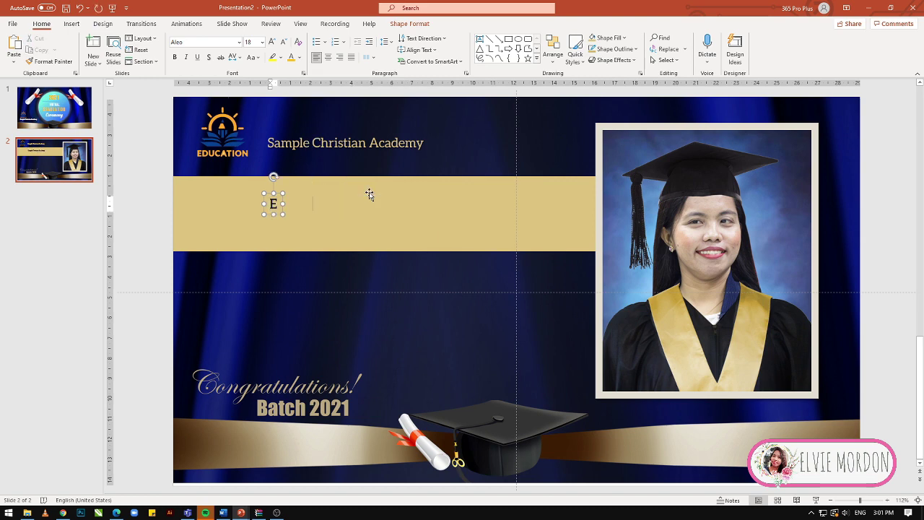
pyautogui.write('LVIE')
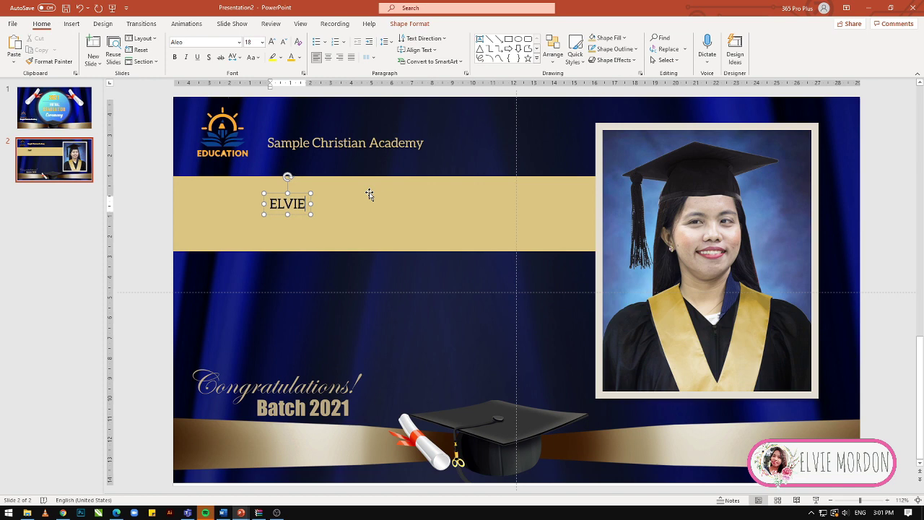
pyautogui.write(' F')
pyautogui.write('ABREGAS MORDON')
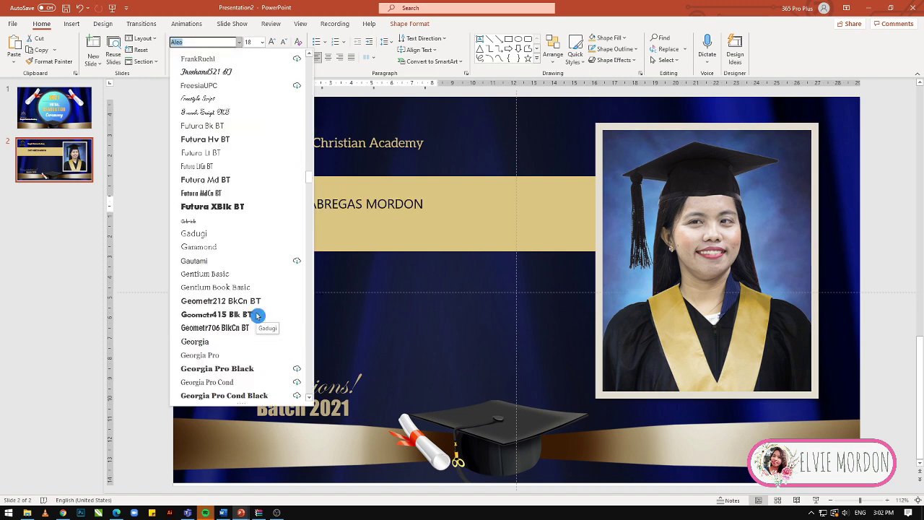
# - Format the graduate's name in Georgia, dark navy, enlarged to 36 pt, repositioned on the band
pyautogui.click(248, 341)
pyautogui.hotkey('ctrl', 'a')
pyautogui.click(272, 41)
pyautogui.click(271, 41)
pyautogui.click(324, 58)
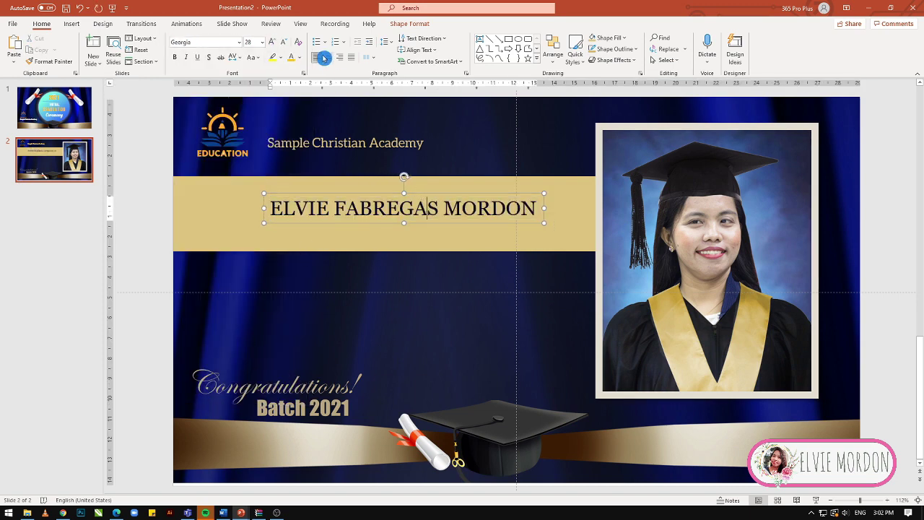
pyautogui.click(299, 57)
pyautogui.click(361, 148)
pyautogui.moveTo(438, 193)
pyautogui.mouseDown()
pyautogui.moveTo(413, 183)
pyautogui.moveTo(384, 244)
pyautogui.moveTo(433, 210)
pyautogui.mouseUp()
pyautogui.hotkey('ctrl', 'a')
pyautogui.hotkey('ctrl', 'shift', '.')
pyautogui.hotkey('ctrl', 'shift', '.')
pyautogui.press('Escape')
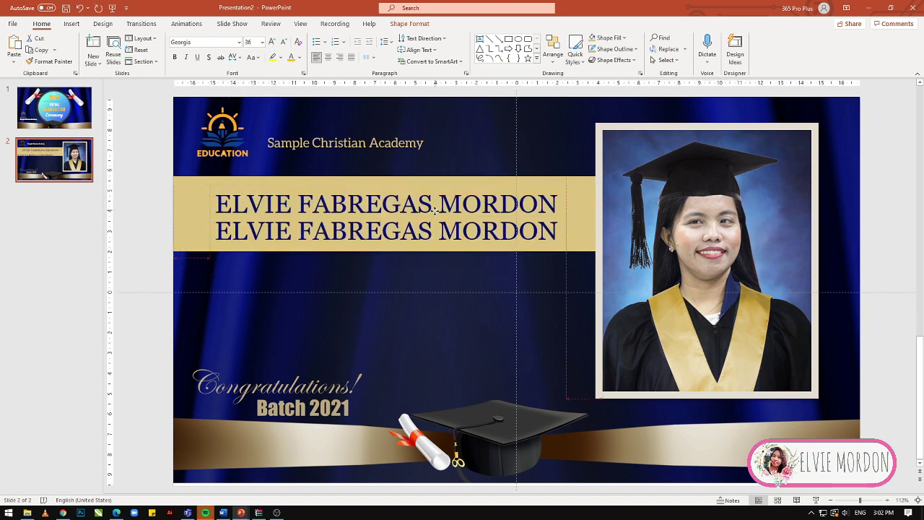
# - Replace the second line with 'Senior High School|Grade 12' in a smaller size
pyautogui.tripleClick(407, 233)
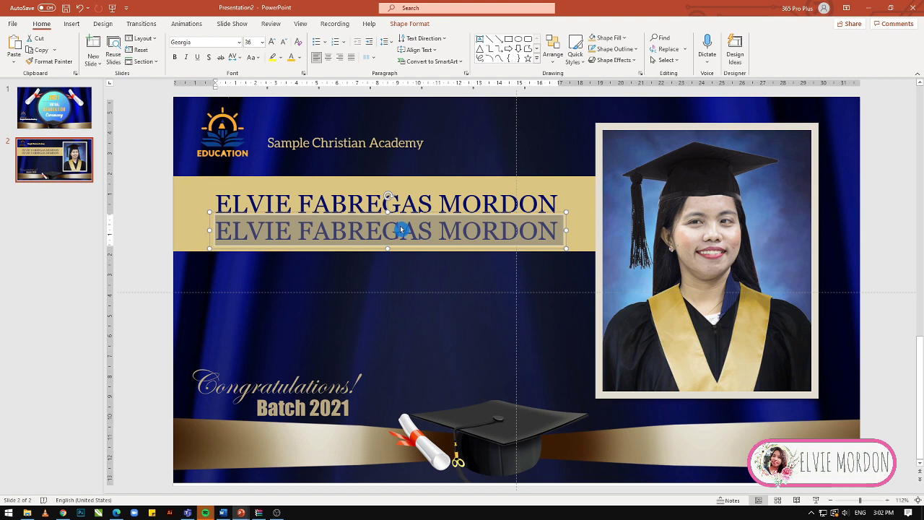
pyautogui.write('sEN')
pyautogui.press('BackSpace')
pyautogui.press('BackSpace')
pyautogui.press('BackSpace')
pyautogui.write('Seni')
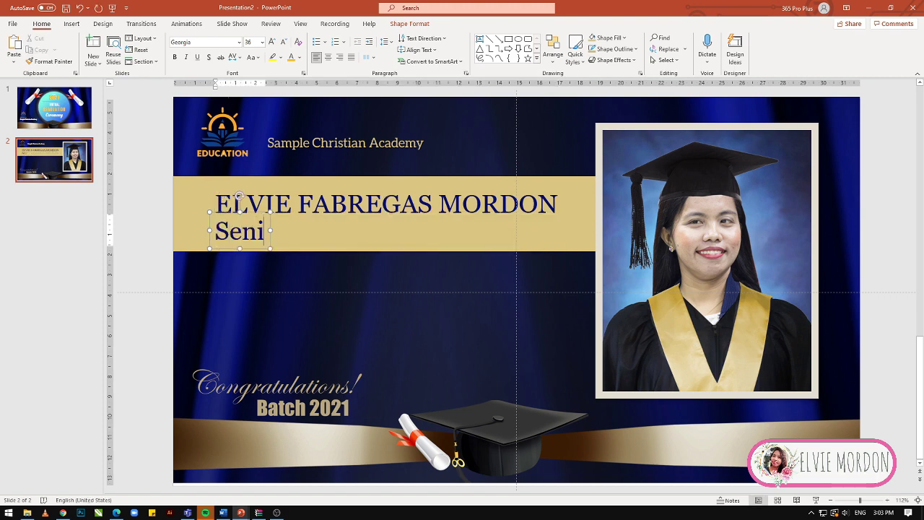
pyautogui.write('or High School')
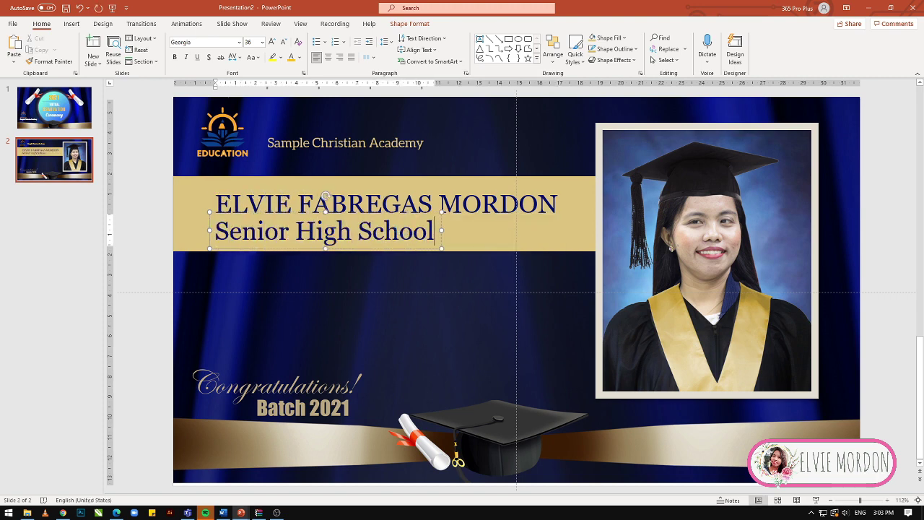
pyautogui.write('|Grade 12')
pyautogui.hotkey('ctrl', 'a')
pyautogui.hotkey('ctrl', 'shift', ',')
pyautogui.hotkey('ctrl', 'shift', ',')
pyautogui.hotkey('ctrl', 'shift', ',')
pyautogui.moveTo(341, 231)
pyautogui.mouseDown()
pyautogui.moveTo(346, 242)
pyautogui.moveTo(429, 240)
pyautogui.mouseUp()
# - Italicize the 'Senior High School | Grade 12' subtitle
pyautogui.click(436, 225)
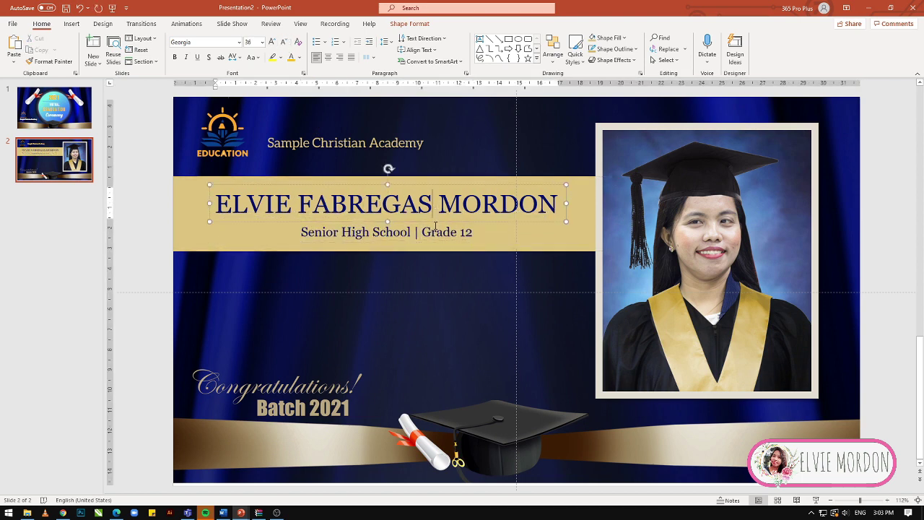
pyautogui.click(386, 232)
pyautogui.hotkey('ctrl', 'a')
pyautogui.click(186, 57)
pyautogui.click(149, 261)
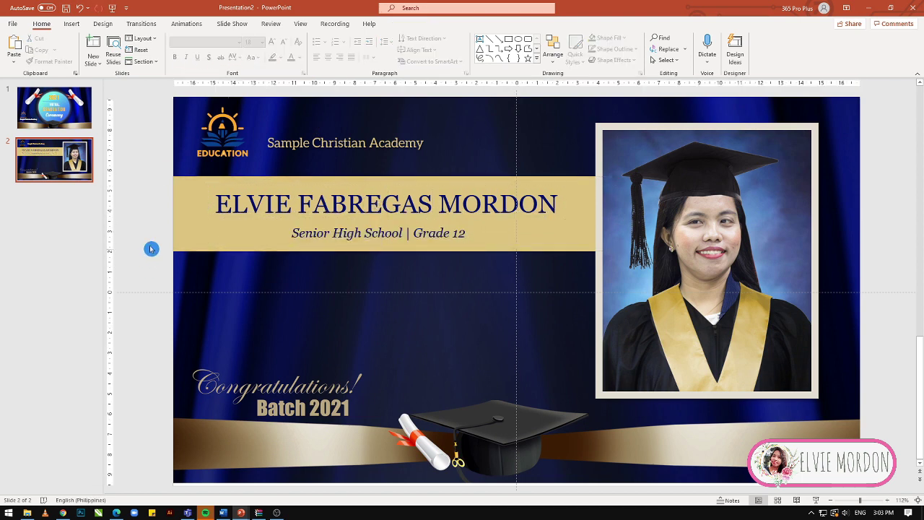
# - Place a copy of the subtitle lower on the slide and make its text white
pyautogui.click(402, 231)
pyautogui.click(406, 223)
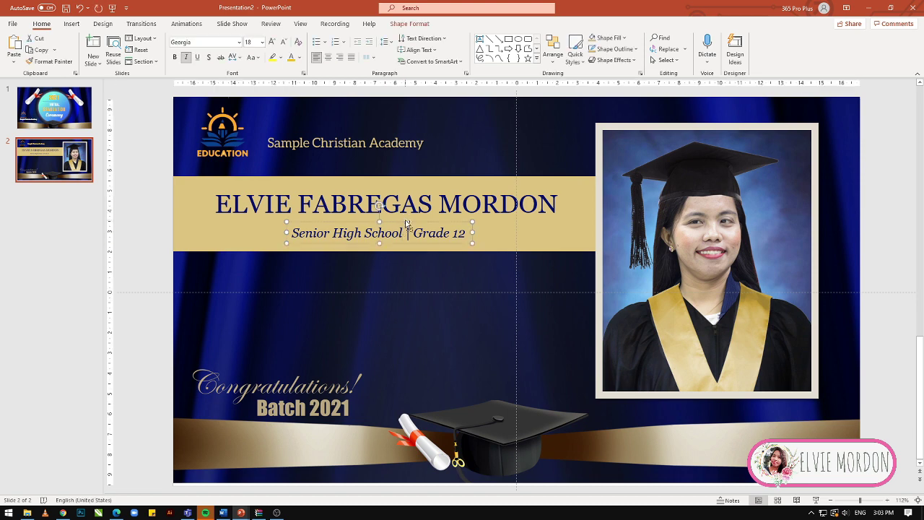
pyautogui.moveTo(405, 224); pyautogui.dragTo(401, 295)
pyautogui.click(299, 58)
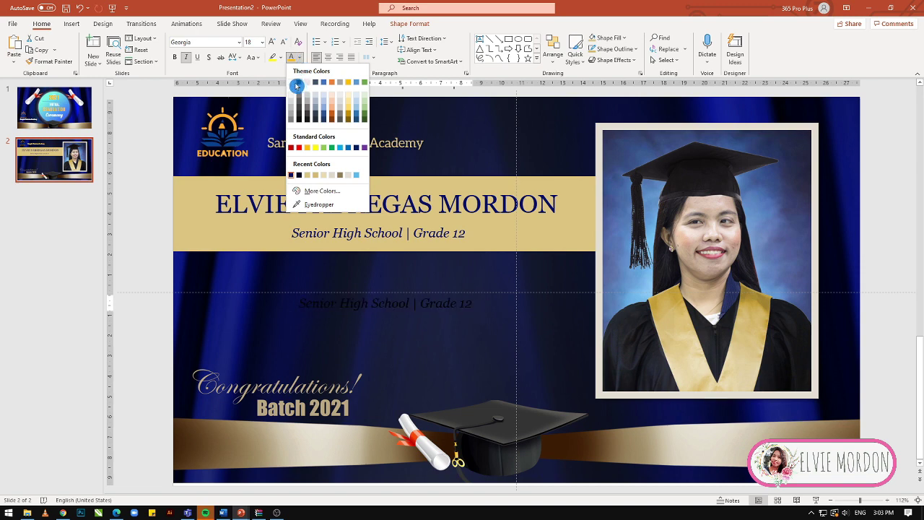
pyautogui.click(296, 86)
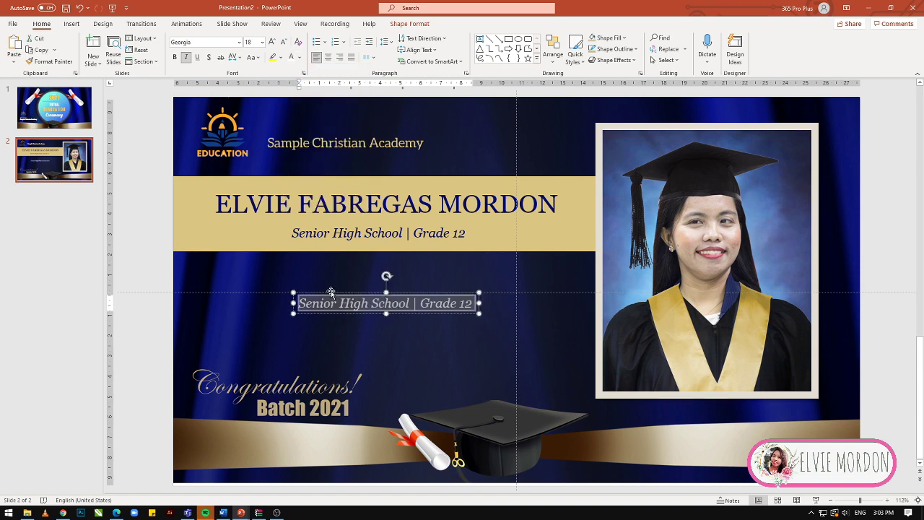
# - Retype the copy as "Thank you Mom and Dad for supporting my studies", centred, enlarged, under the subtitle
pyautogui.press('BackSpace')
pyautogui.write('"')
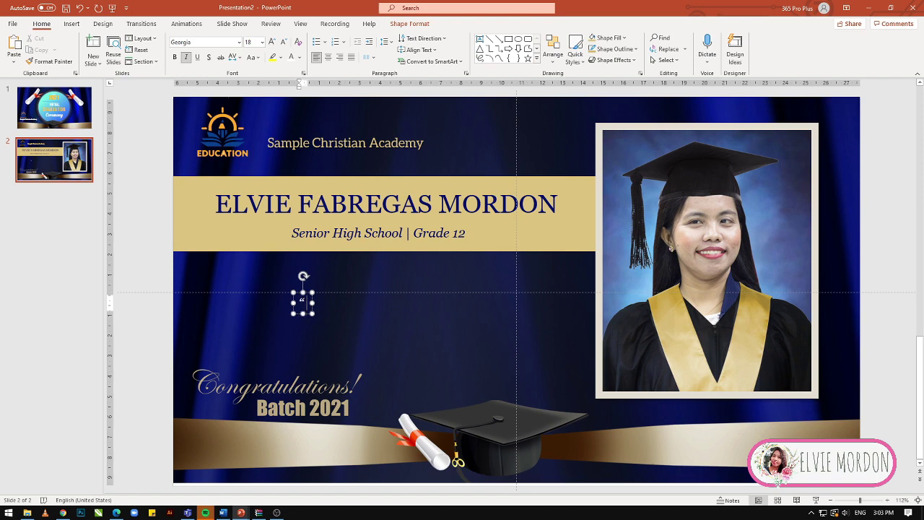
pyautogui.write('Thank you')
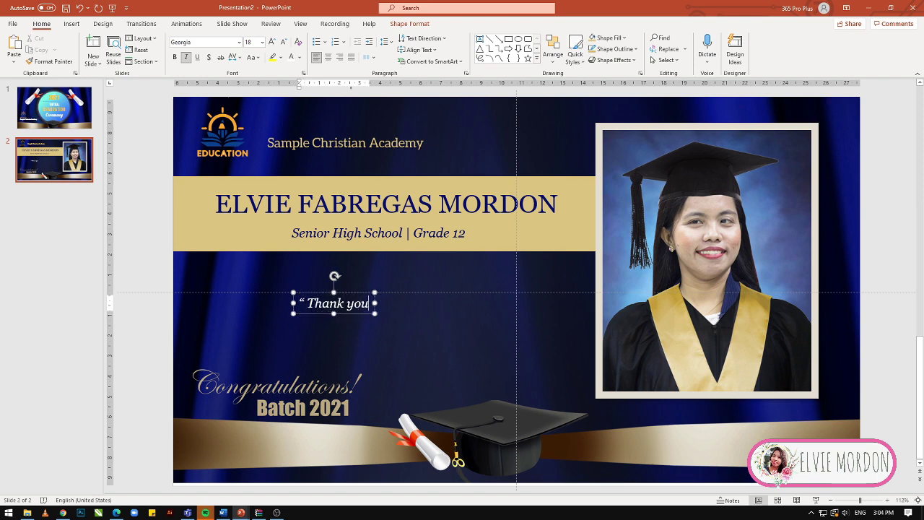
pyautogui.write(' Mom and Dad f')
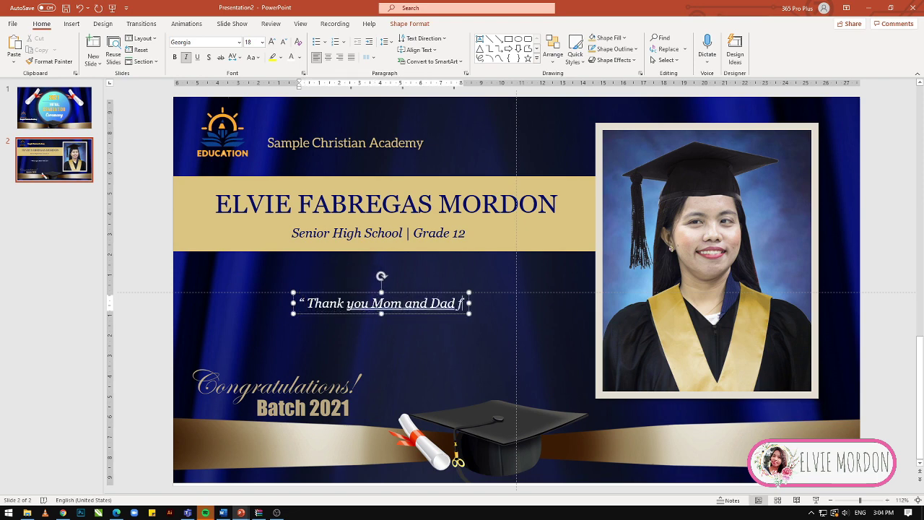
pyautogui.write('or supporting my studies"')
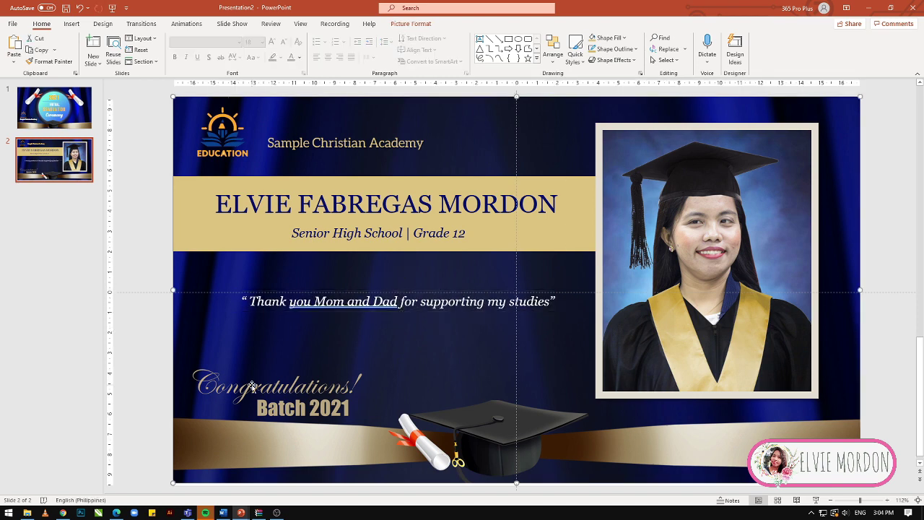
pyautogui.hotkey('ctrl', 'a')
pyautogui.hotkey('ctrl', 'e')
pyautogui.hotkey('ctrl', 'shift', '.')
pyautogui.hotkey('ctrl', 'shift', '.')
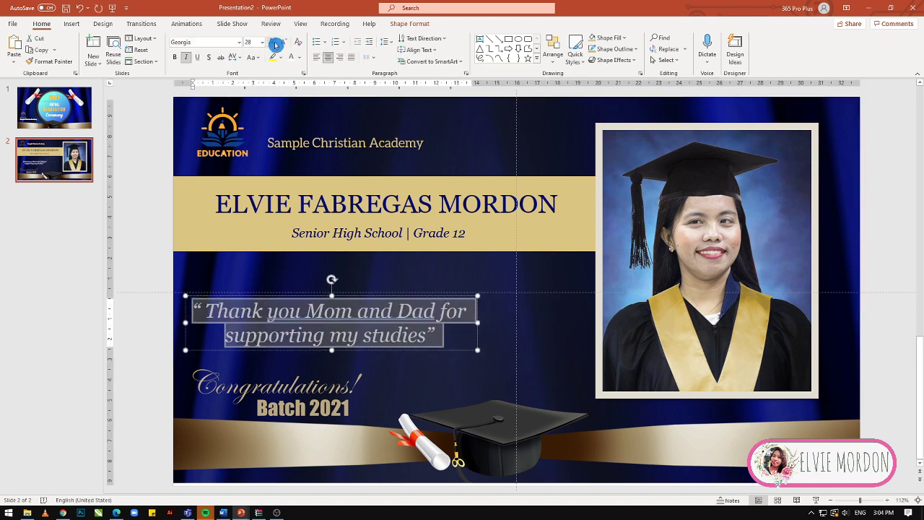
pyautogui.moveTo(406, 294); pyautogui.dragTo(437, 275)
pyautogui.click(517, 293)
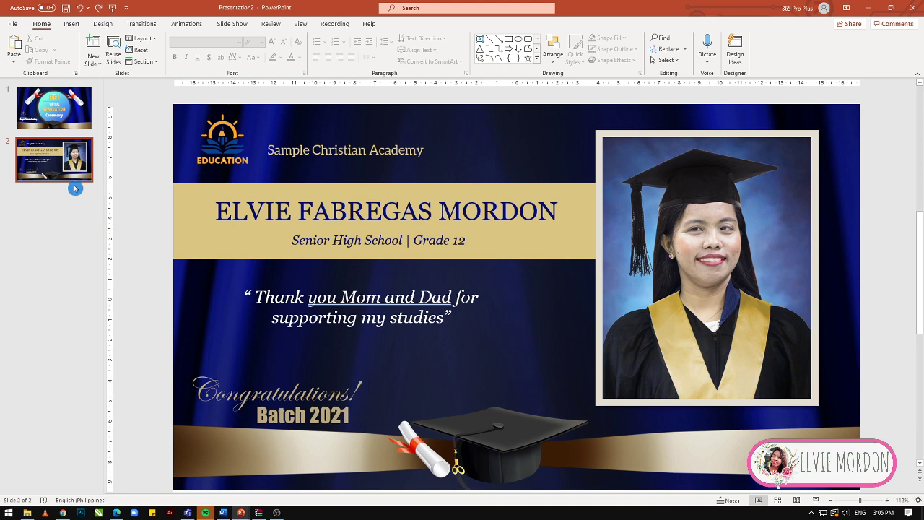
pyautogui.click(66, 178)
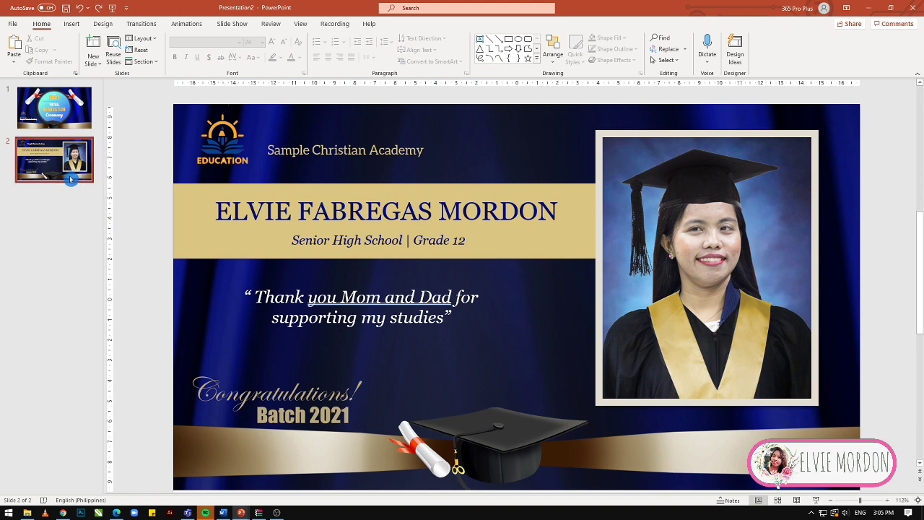
# - Duplicate slide 2 as slide 3 with a new centred student name and quote 'I am ready for the next step in my life'
pyautogui.hotkey('ctrl', 'd')
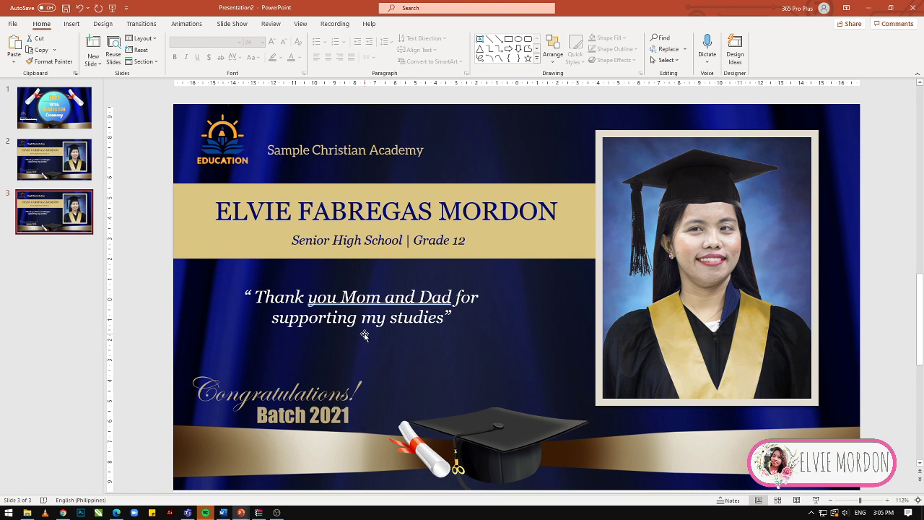
pyautogui.click(54, 159)
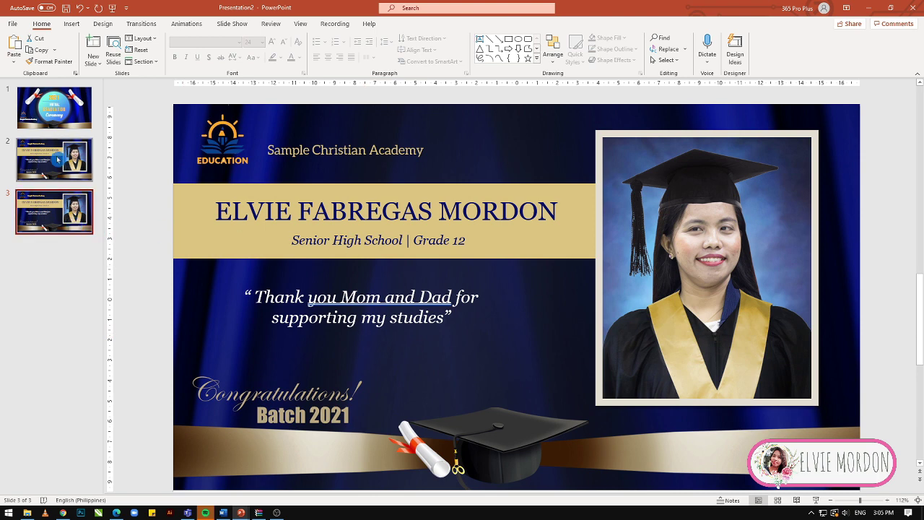
pyautogui.click(54, 211)
pyautogui.tripleClick(316, 219)
pyautogui.write('Juan')
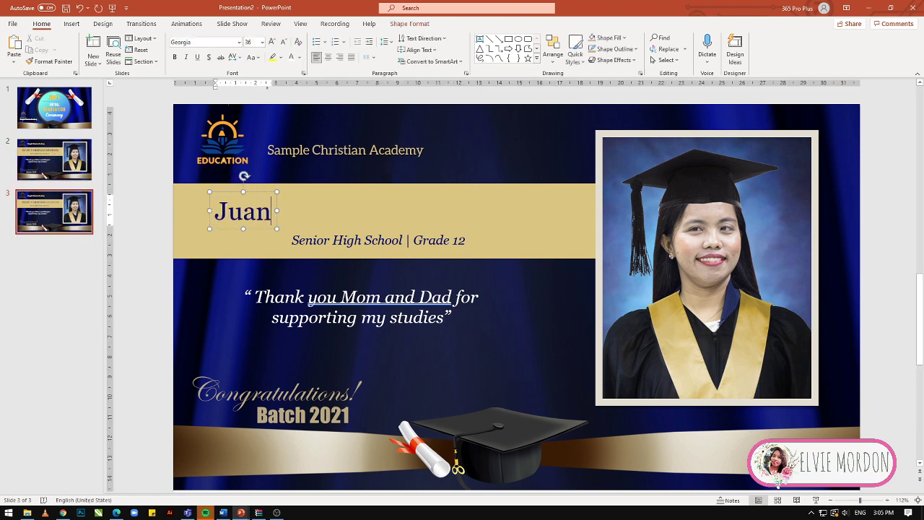
pyautogui.write(' Dela Cruz')
pyautogui.hotkey('ctrl', 'a')
pyautogui.hotkey('ctrl', 'e')
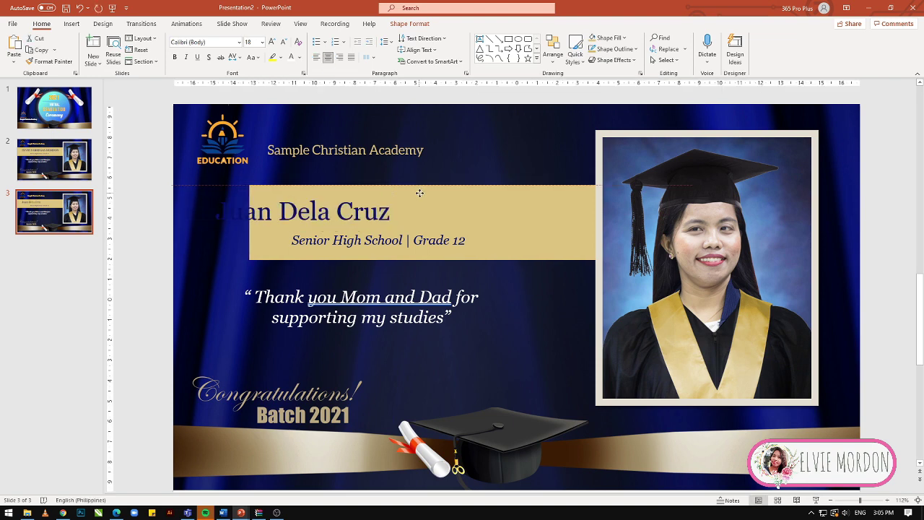
pyautogui.hotkey('ctrl', 'a')
pyautogui.hotkey('ctrl', 'shift', '.')
pyautogui.hotkey('ctrl', 'shift', '.')
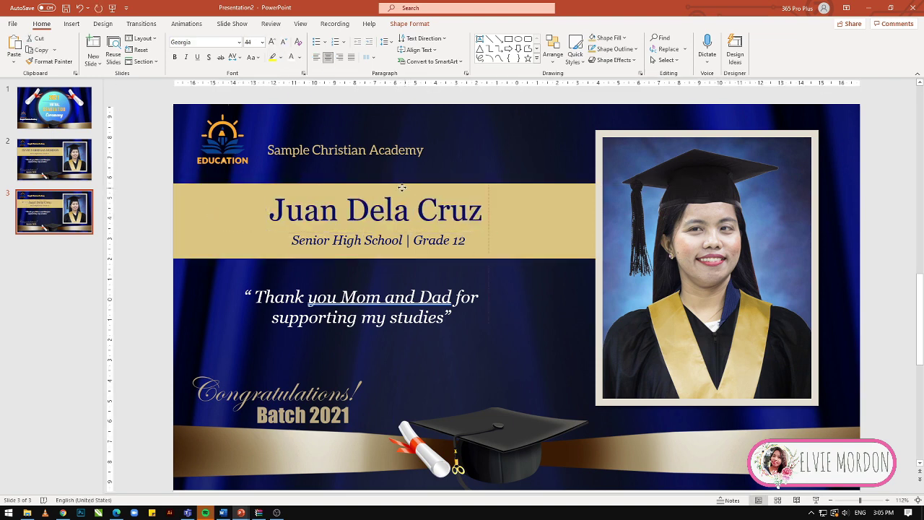
pyautogui.click(404, 297)
pyautogui.moveTo(255, 297); pyautogui.dragTo(443, 317)
pyautogui.write('I am rea')
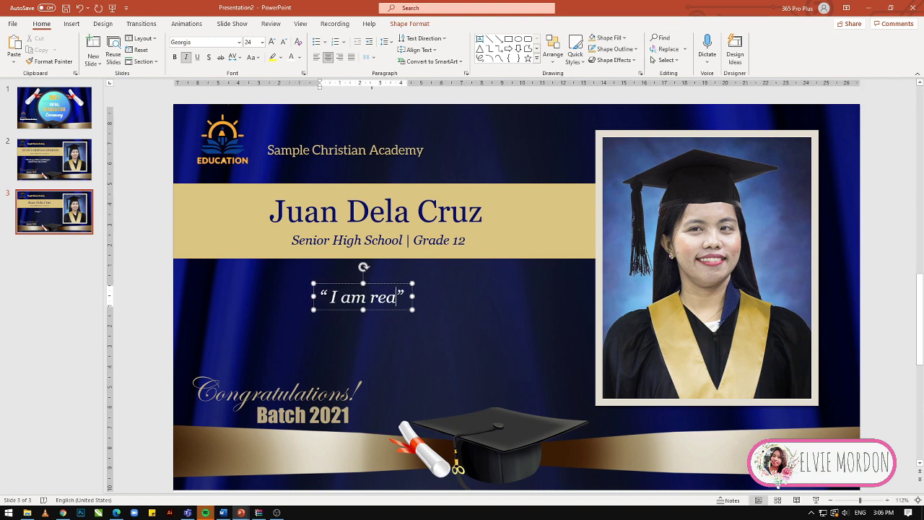
pyautogui.write('dy for the next s')
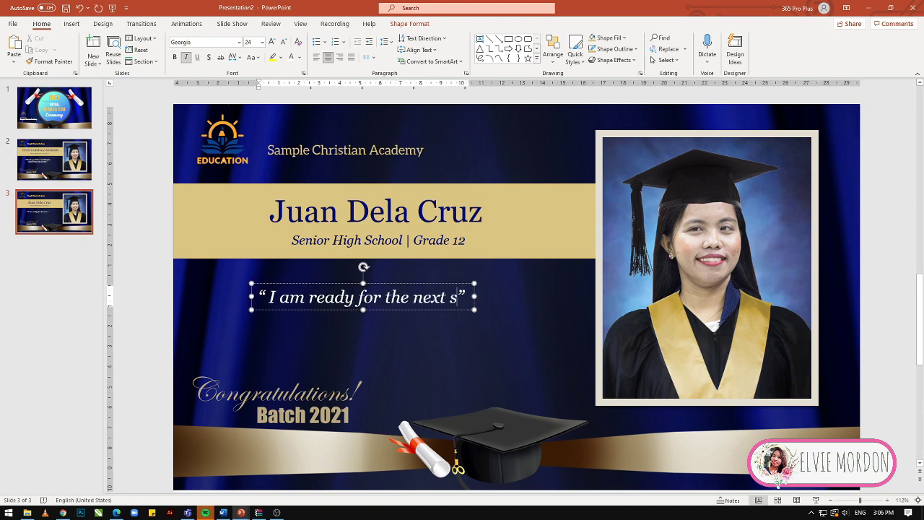
pyautogui.write('tep in my life')
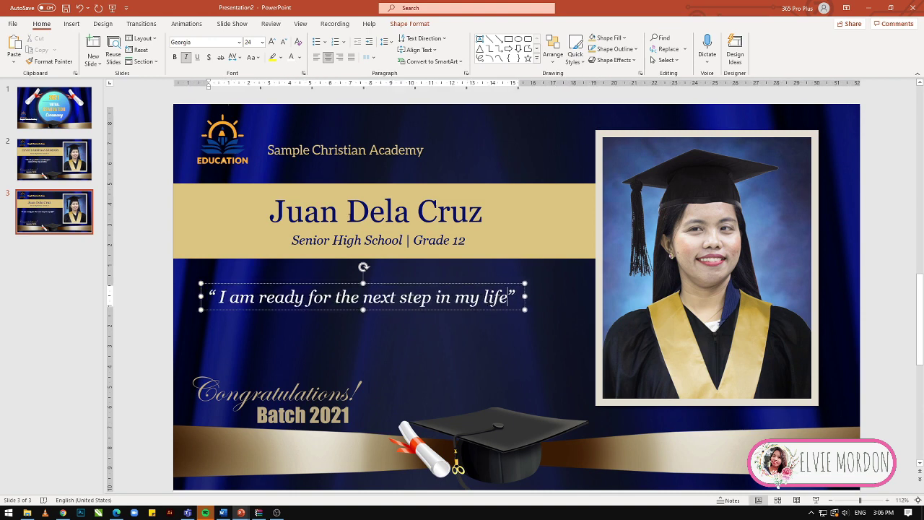
# - Paste the new graduate's photo and resize it into the frame
pyautogui.click(740, 239)
pyautogui.hotkey('ctrl', 'v')
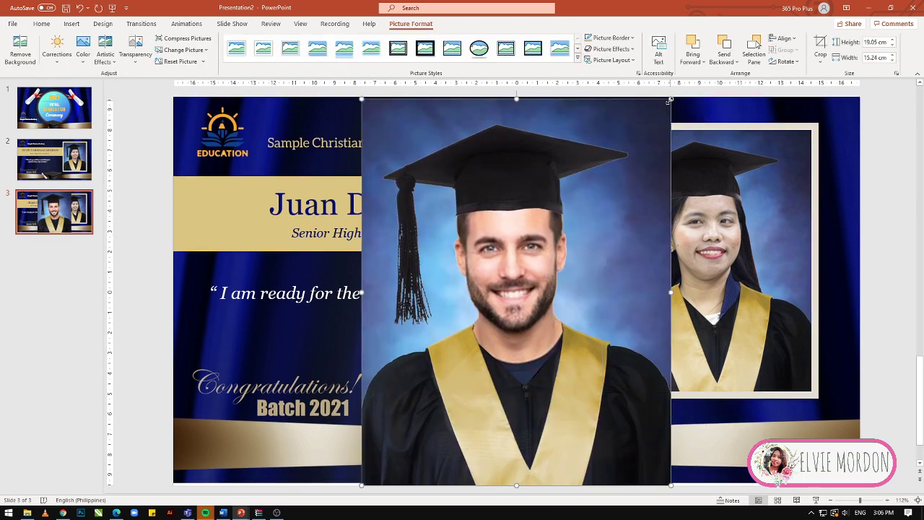
pyautogui.moveTo(516, 289); pyautogui.dragTo(724, 212)
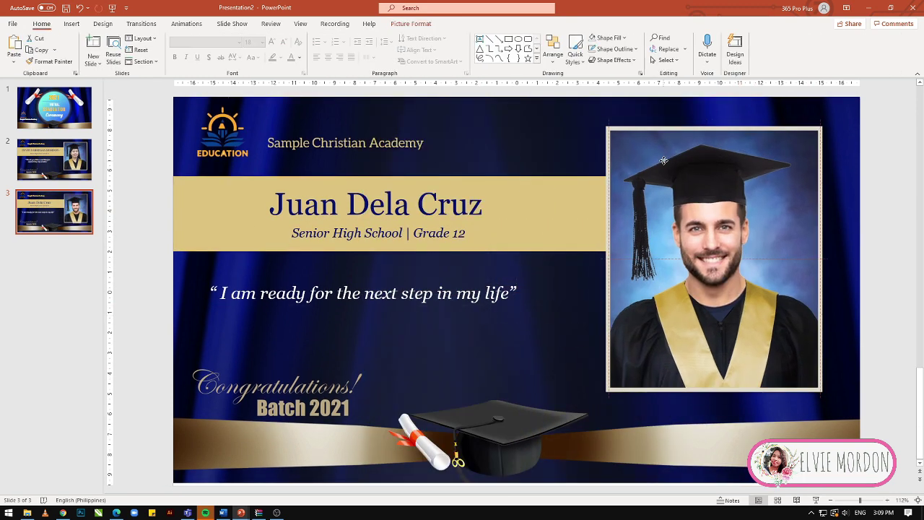
pyautogui.moveTo(663, 161); pyautogui.dragTo(663, 161)
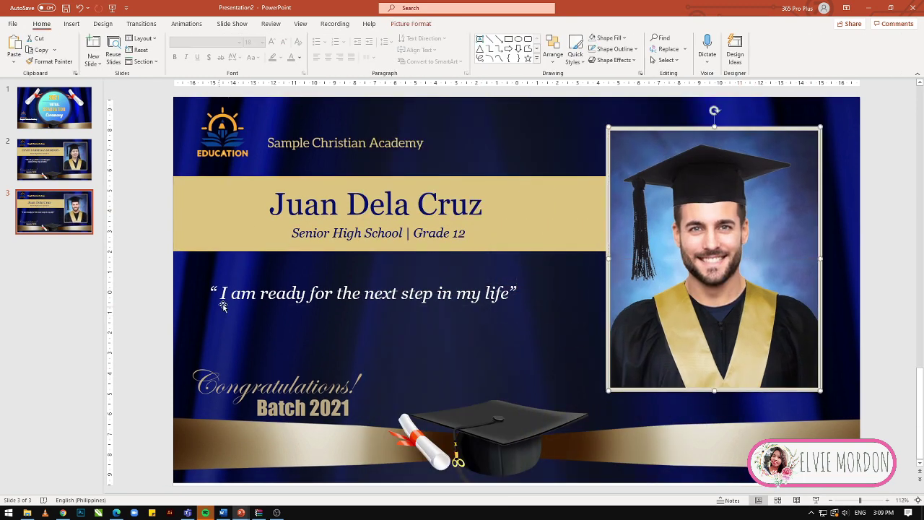
pyautogui.click(153, 304)
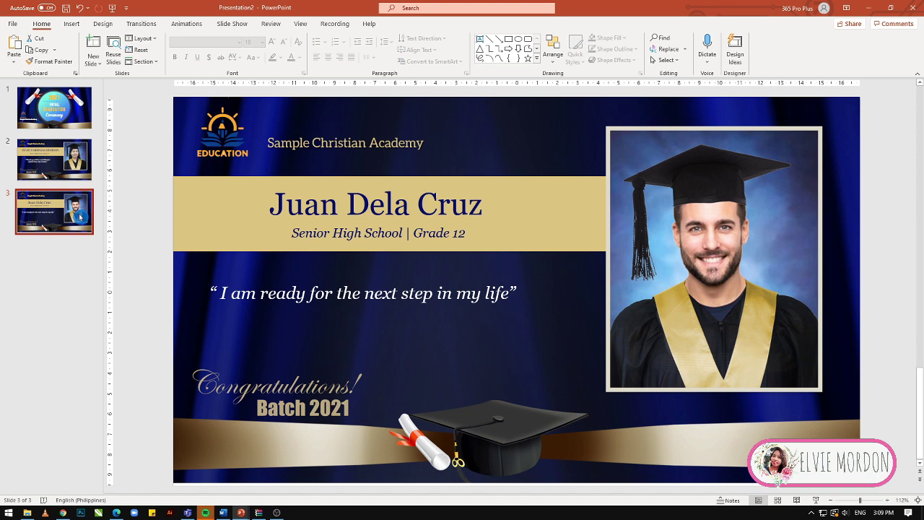
# - Duplicate slide 3 as slide 4 and delete its graduate photo
pyautogui.hotkey('ctrl', 'd')
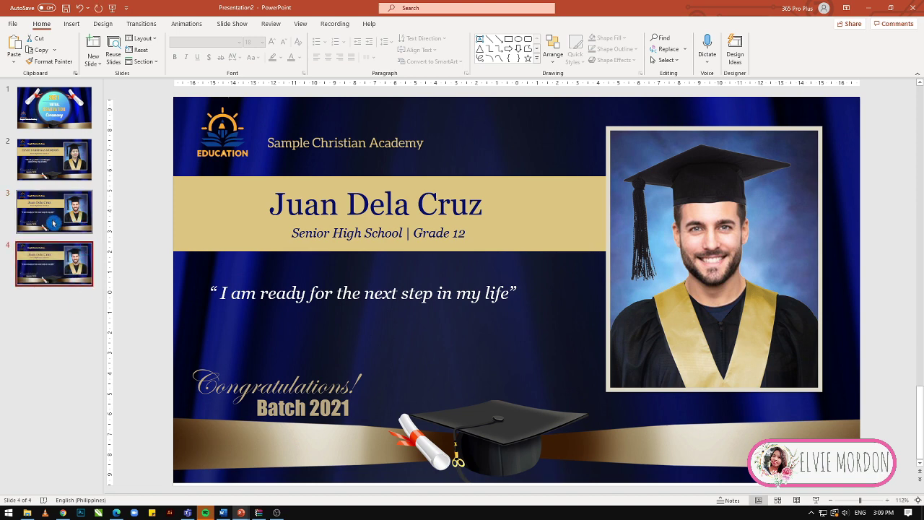
pyautogui.click(649, 297)
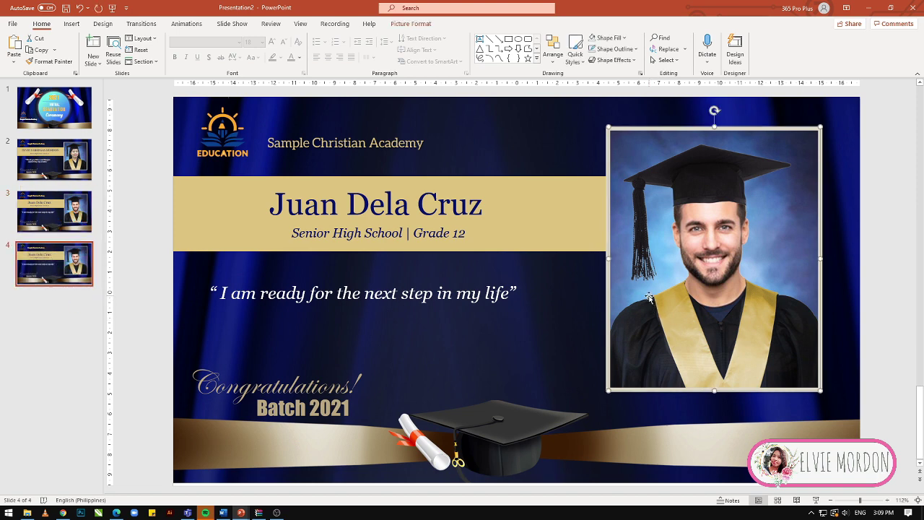
pyautogui.press('Delete')
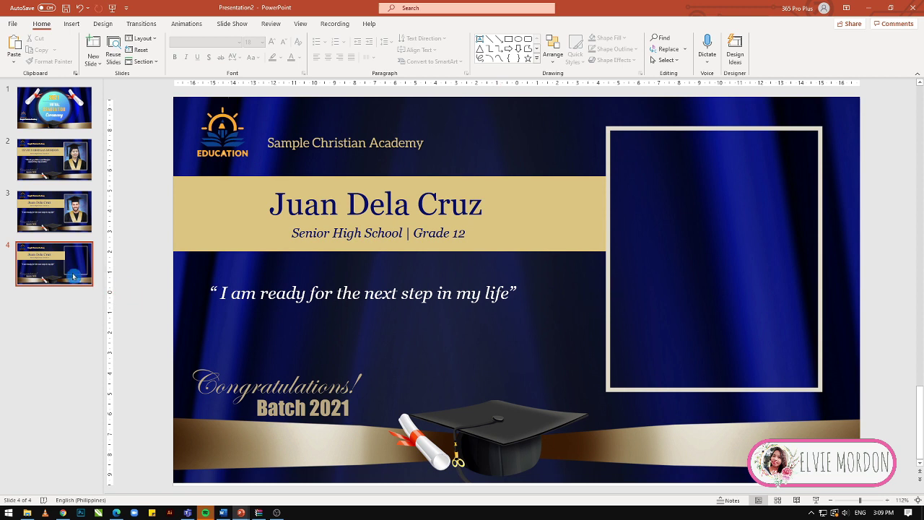
# - Make two more copies of the empty-frame slide 4 and select the last slide
pyautogui.click(69, 276)
pyautogui.hotkey('ctrl', 'd')
pyautogui.hotkey('ctrl', 'd')
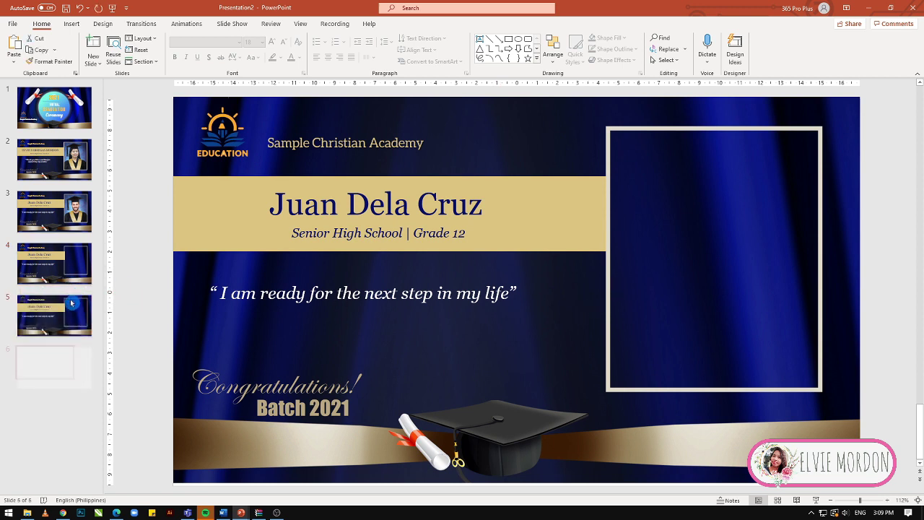
pyautogui.hotkey('ctrl', 'd')
pyautogui.click(66, 281)
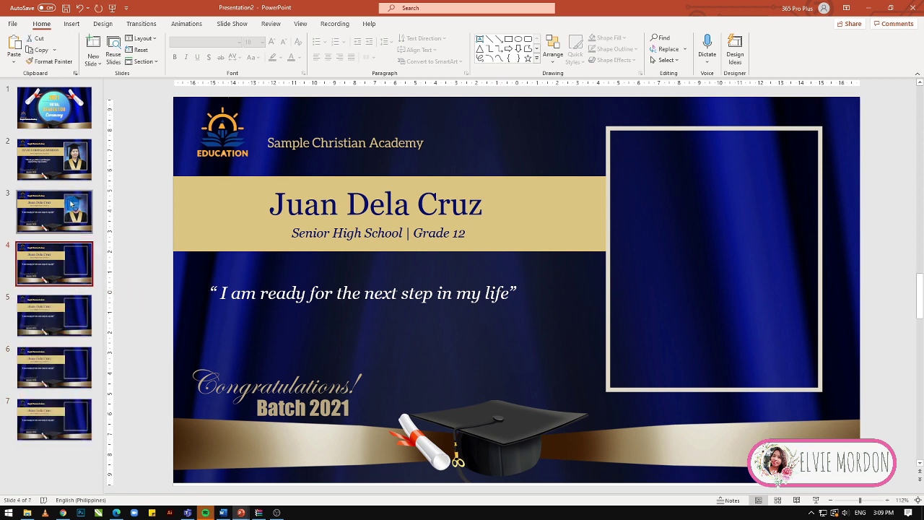
pyautogui.click(71, 204)
pyautogui.click(63, 268)
pyautogui.click(63, 305)
pyautogui.click(55, 339)
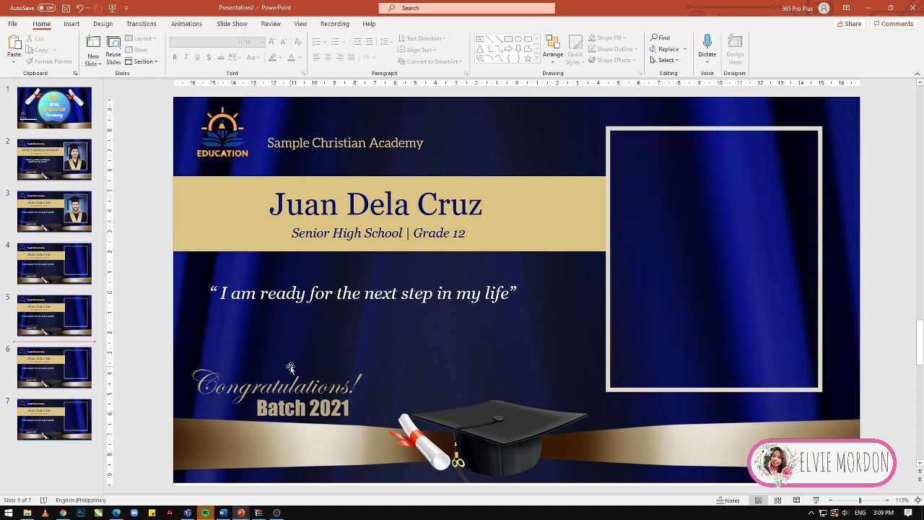
# - Add slide 8 as a copy and delete its name, gold banner, quote and photo frame
pyautogui.hotkey('ctrl', 'd')
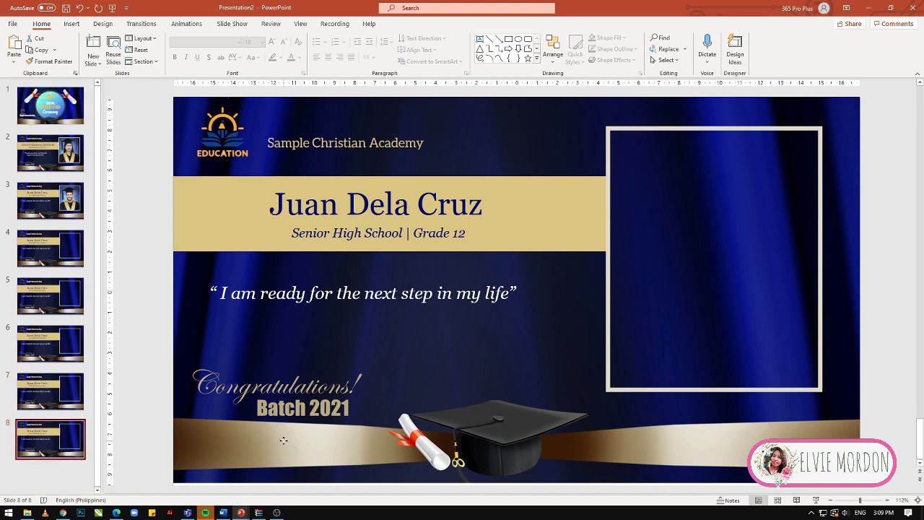
pyautogui.click(288, 174)
pyautogui.press('Delete')
pyautogui.press('Delete')
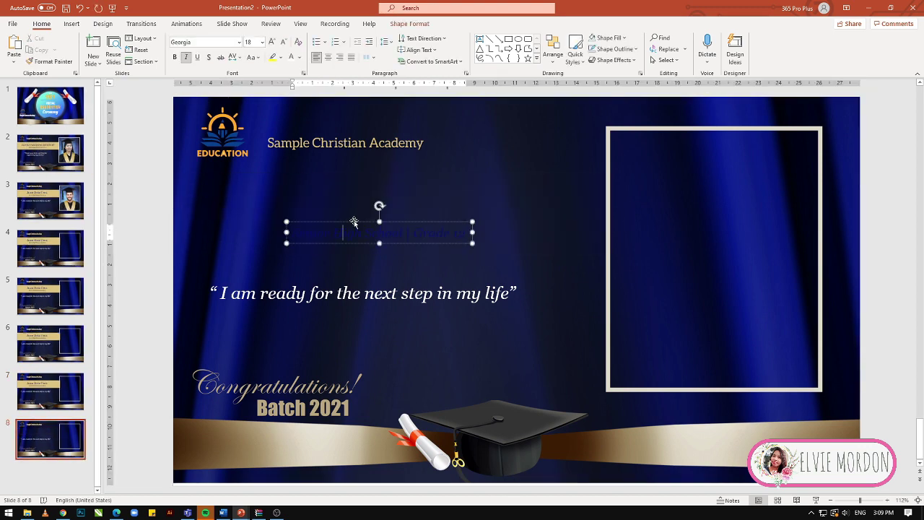
pyautogui.press('Delete')
pyautogui.click(609, 231)
pyautogui.press('Delete')
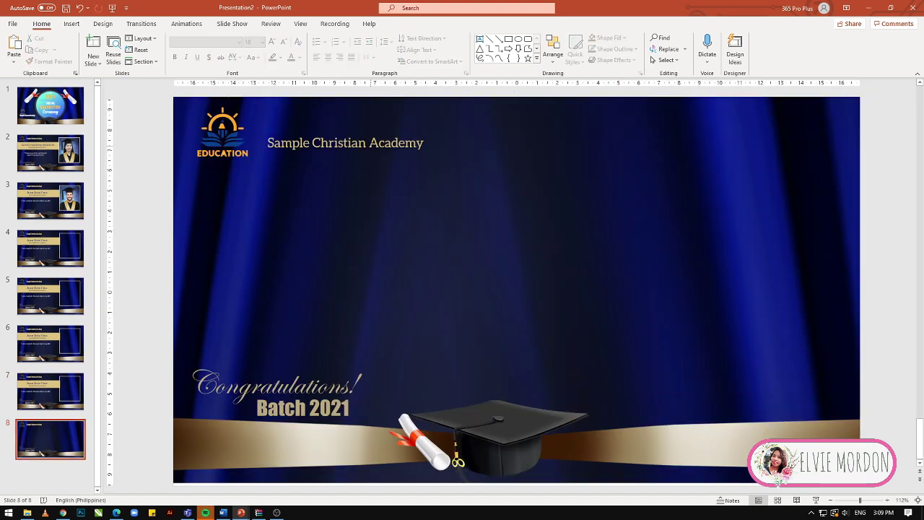
# - Move the EDUCATION logo and academy name to the bottom-right and paste a graduate photo
pyautogui.moveTo(371, 140); pyautogui.dragTo(801, 408)
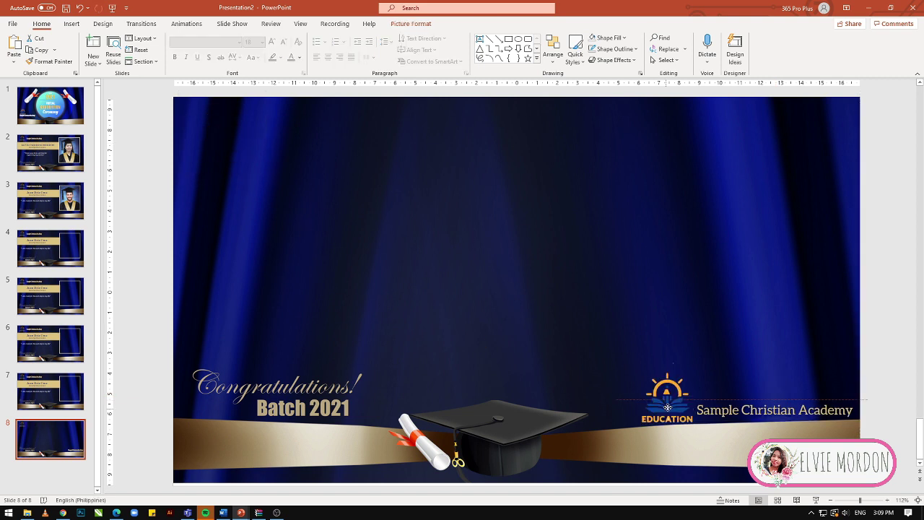
pyautogui.moveTo(222, 130); pyautogui.dragTo(819, 386)
pyautogui.moveTo(746, 400); pyautogui.dragTo(675, 396)
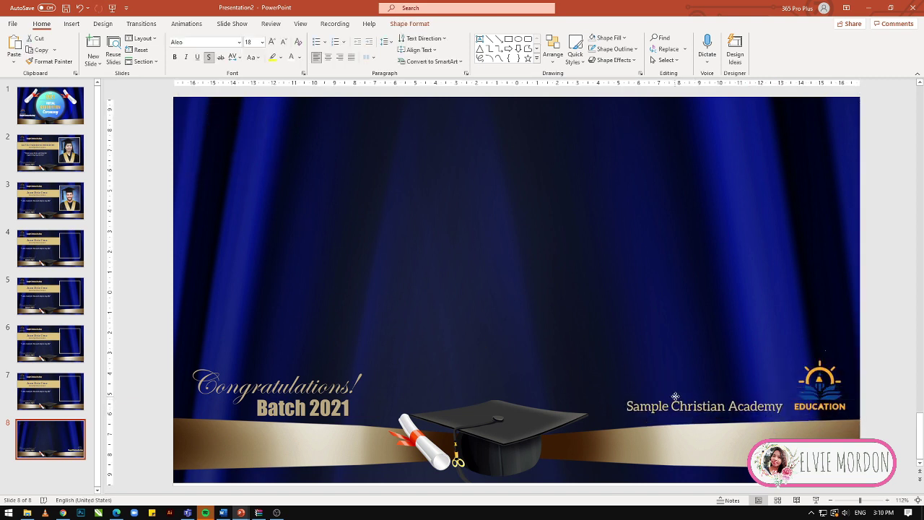
pyautogui.moveTo(817, 383); pyautogui.dragTo(814, 384)
pyautogui.click(352, 400)
pyautogui.hotkey('ctrl', 'v')
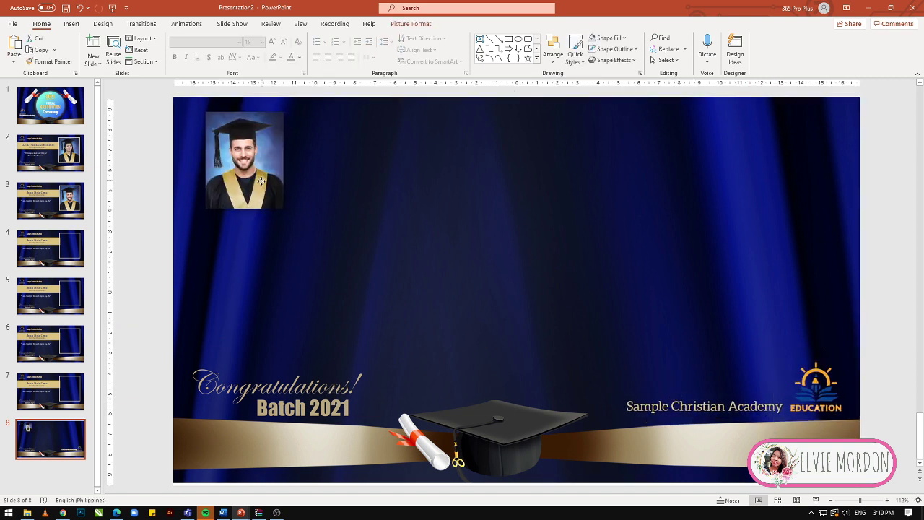
pyautogui.click(404, 24)
# - Give the graduate photo a light beige, sketched-style picture border
pyautogui.click(611, 38)
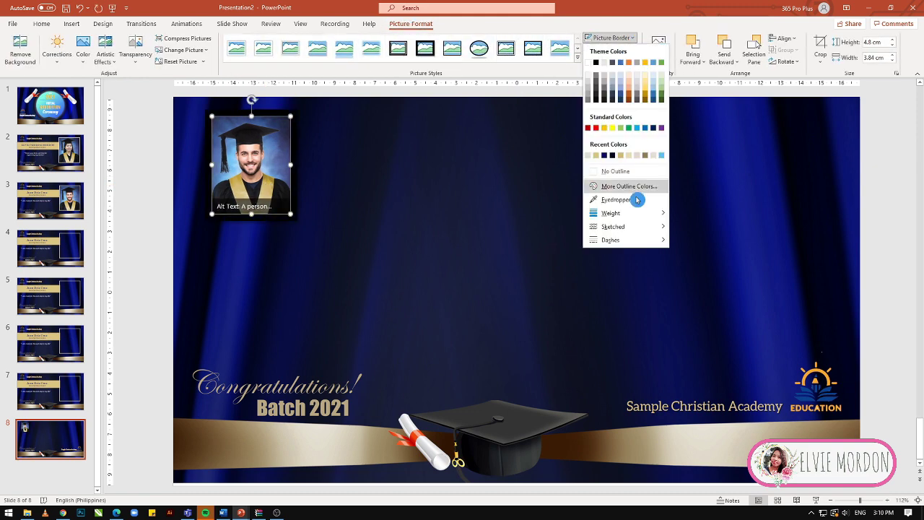
pyautogui.click(595, 155)
pyautogui.click(612, 38)
pyautogui.click(632, 227)
pyautogui.click(722, 267)
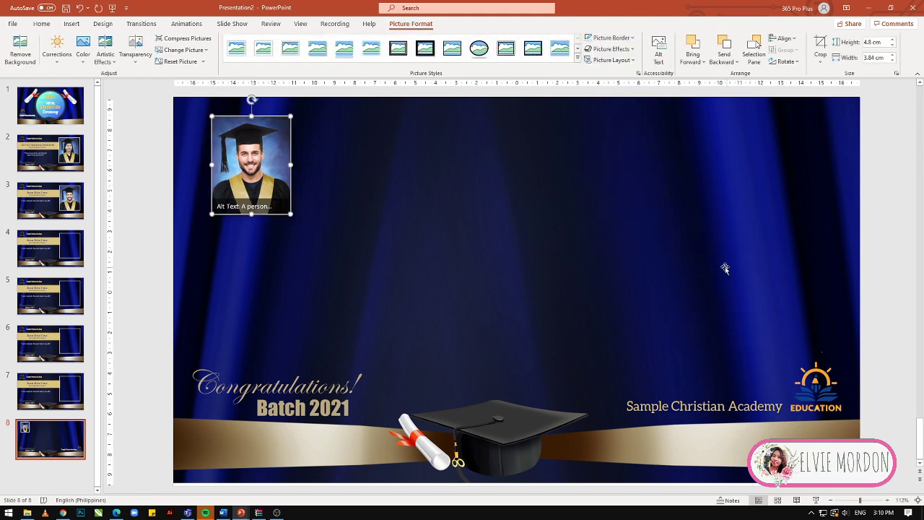
# - Copy the photo into a row of seven, then duplicate that row as a second row below
pyautogui.keyDown('ctrl'); pyautogui.moveTo(264, 164); pyautogui.dragTo(343, 153); pyautogui.keyUp('ctrl')
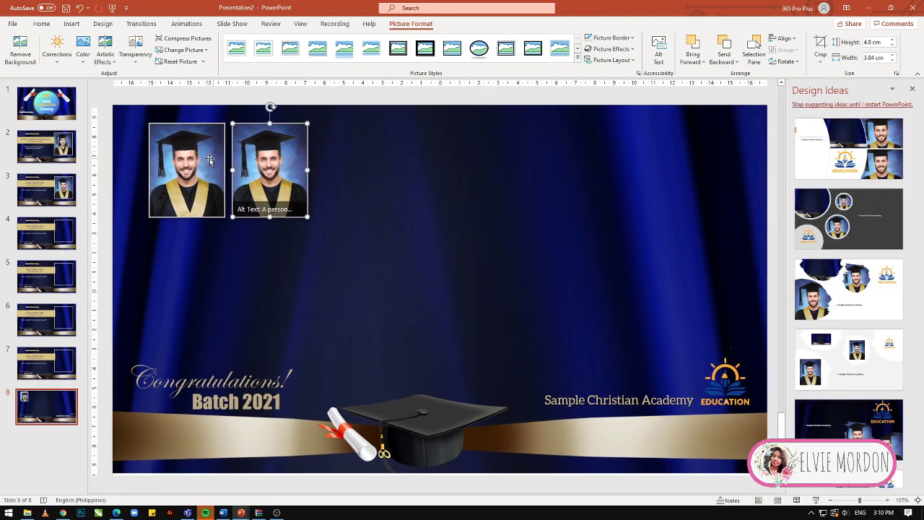
pyautogui.click(911, 89)
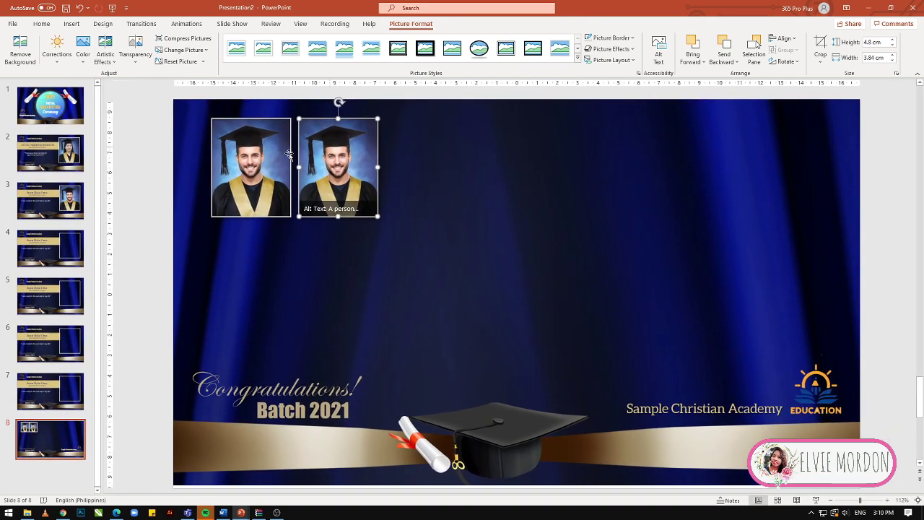
pyautogui.keyDown('shift'); pyautogui.click(275, 156); pyautogui.keyUp('shift')
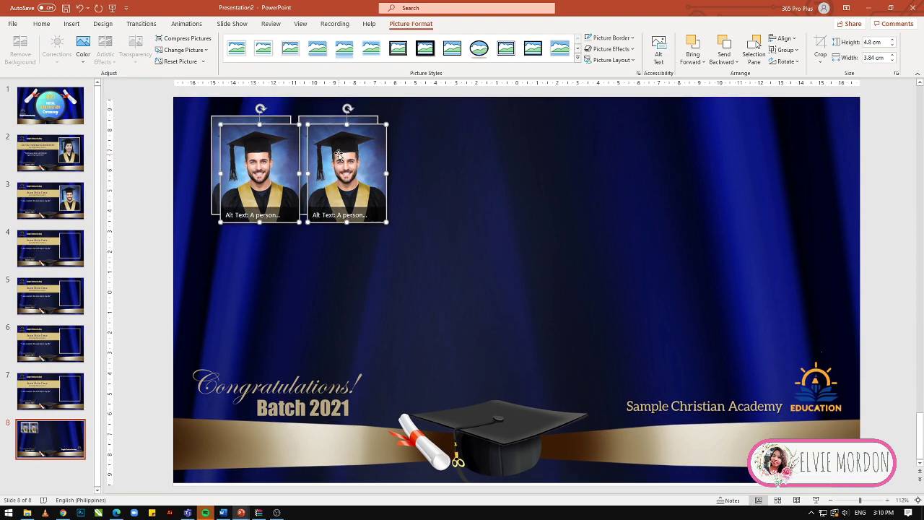
pyautogui.keyDown('ctrl'); pyautogui.moveTo(331, 150); pyautogui.dragTo(509, 148); pyautogui.keyUp('ctrl')
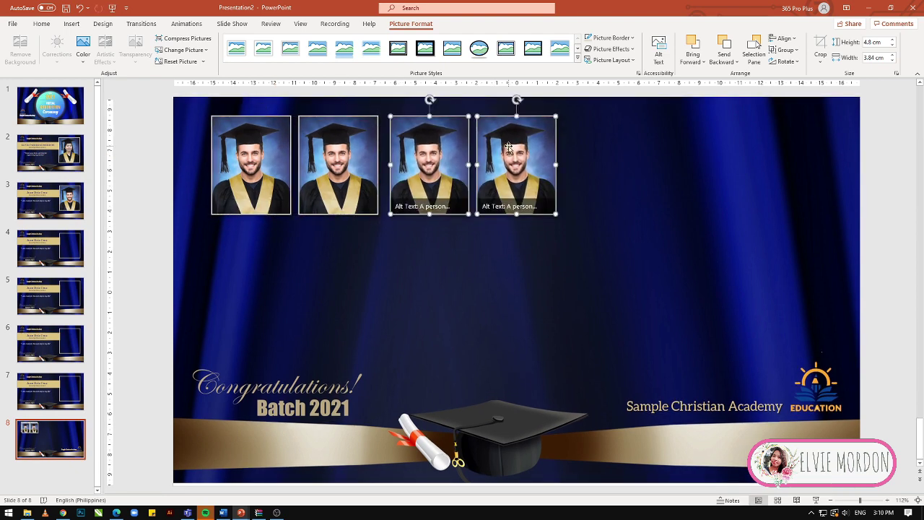
pyautogui.hotkey('ctrl', 'd')
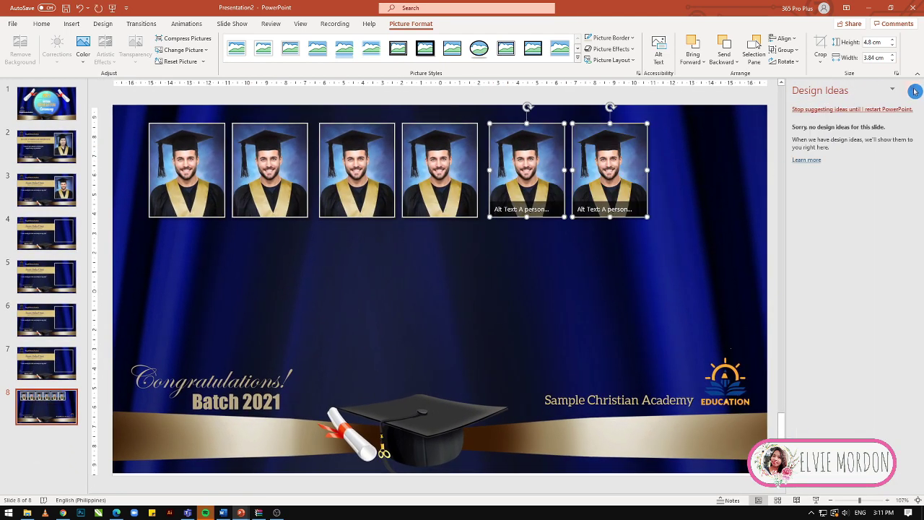
pyautogui.click(912, 88)
pyautogui.click(676, 243)
pyautogui.keyDown('ctrl'); pyautogui.moveTo(693, 170); pyautogui.dragTo(782, 167); pyautogui.keyUp('ctrl')
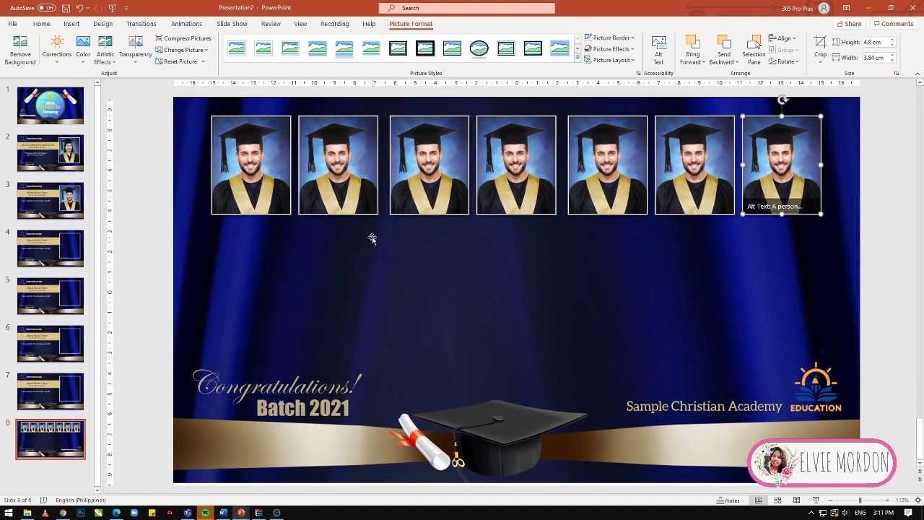
pyautogui.click(250, 166)
pyautogui.hotkey('ctrl', 'a')
pyautogui.keyDown('ctrl'); pyautogui.moveTo(664, 196); pyautogui.dragTo(664, 327); pyautogui.keyUp('ctrl')
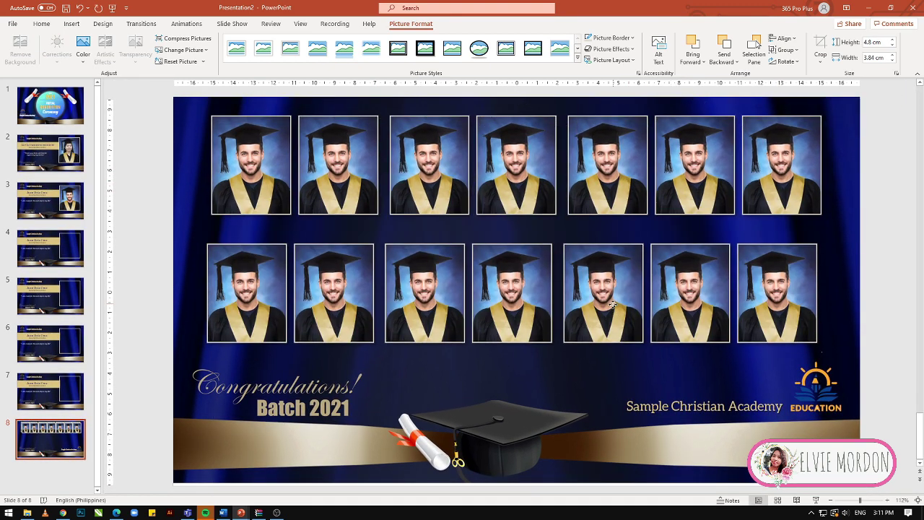
# - Paste a Name text box, shrink it to 14 pt and place it under the first photo
pyautogui.click(219, 232)
pyautogui.hotkey('ctrl', 'v')
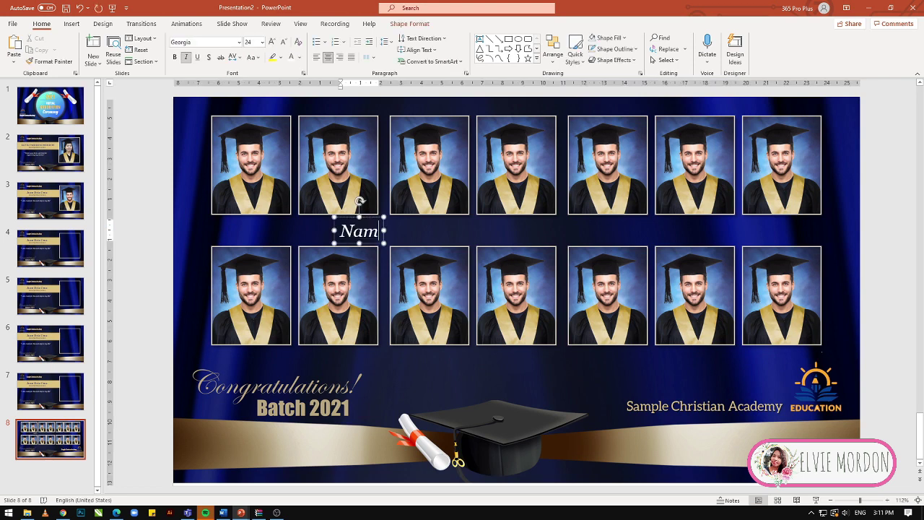
pyautogui.hotkey('ctrl', 'a')
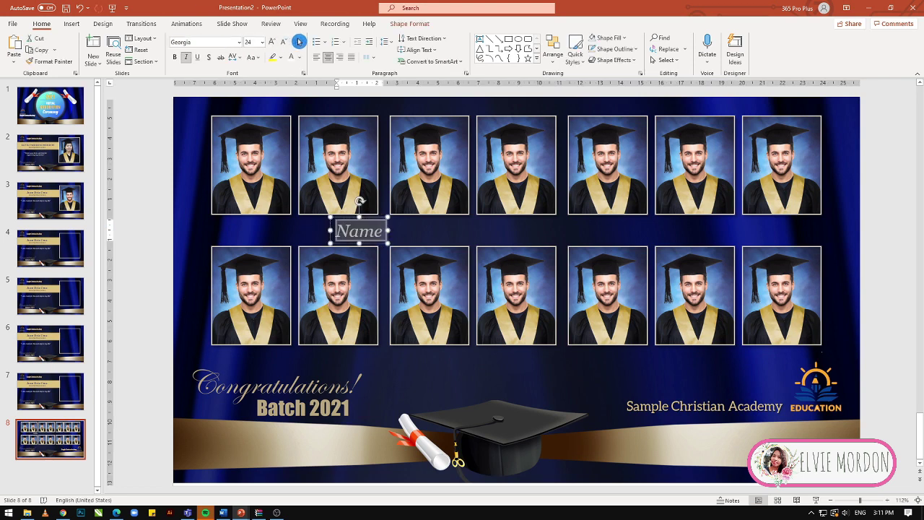
pyautogui.click(283, 42)
pyautogui.click(283, 41)
pyautogui.click(284, 41)
pyautogui.click(283, 41)
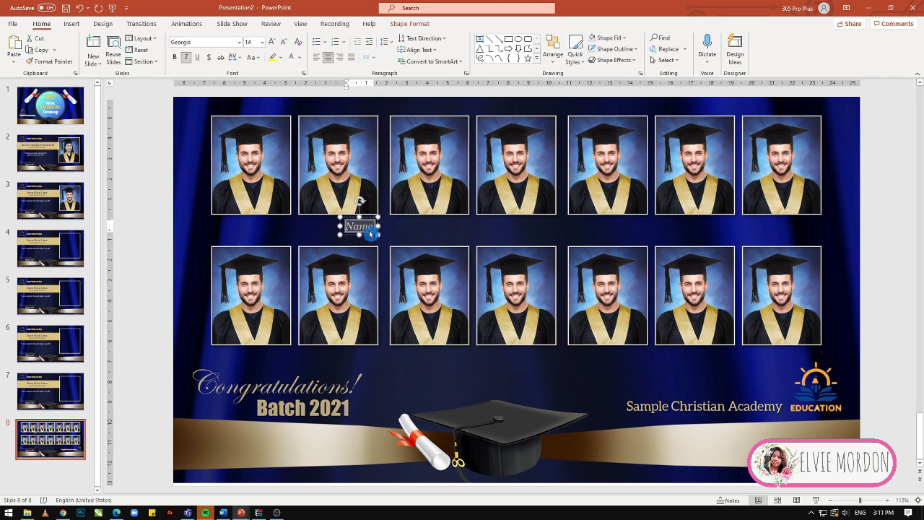
pyautogui.moveTo(371, 235); pyautogui.dragTo(265, 229)
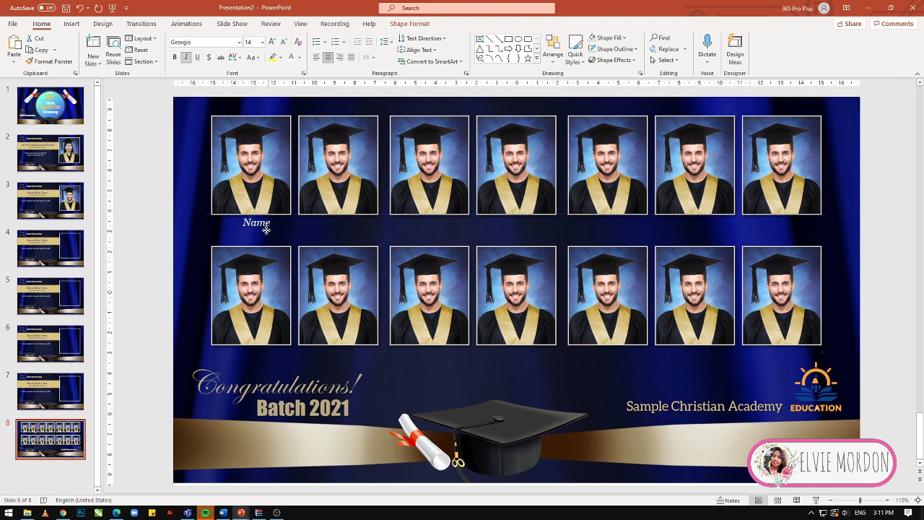
# - Duplicate the Name label under each remaining top-row photo through the seventh
pyautogui.click(261, 234)
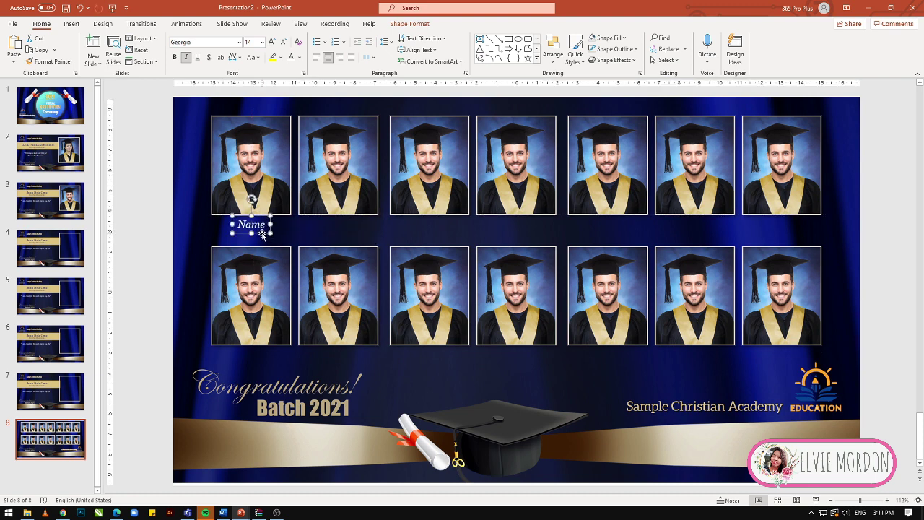
pyautogui.hotkey('ctrl', 'd')
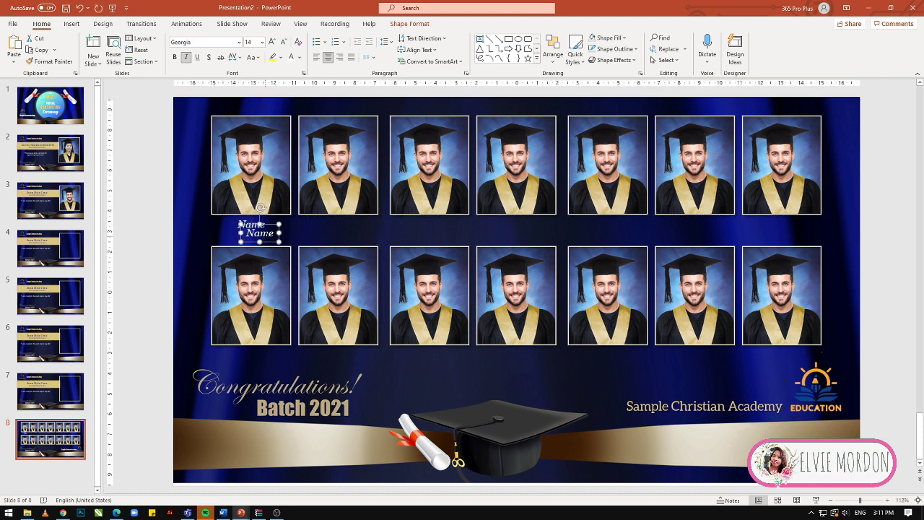
pyautogui.moveTo(269, 225)
pyautogui.mouseDown()
pyautogui.moveTo(346, 215)
pyautogui.moveTo(526, 233)
pyautogui.mouseUp()
pyautogui.click(346, 224)
pyautogui.keyDown('shift'); pyautogui.click(261, 228); pyautogui.keyUp('shift')
pyautogui.hotkey('ctrl', 'd')
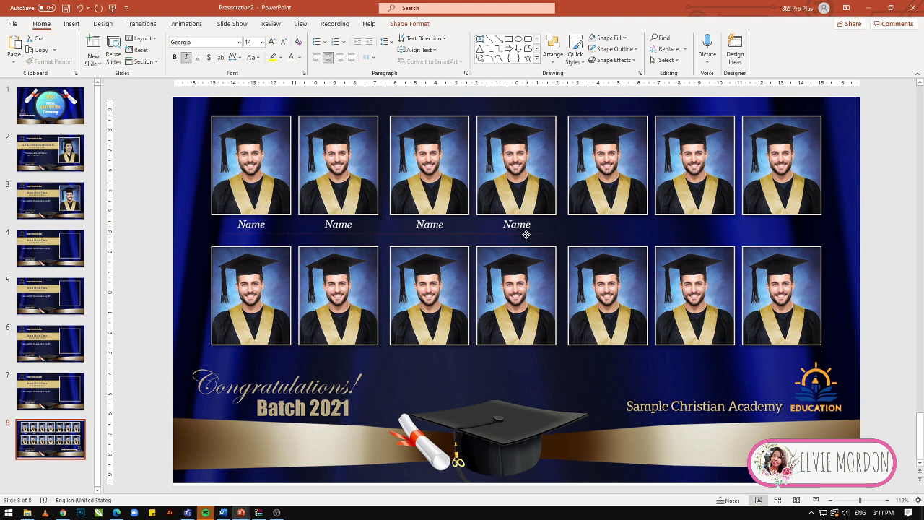
pyautogui.hotkey('ctrl', 'd')
pyautogui.click(694, 230)
pyautogui.hotkey('ctrl', 'd')
pyautogui.moveTo(703, 233); pyautogui.dragTo(783, 226)
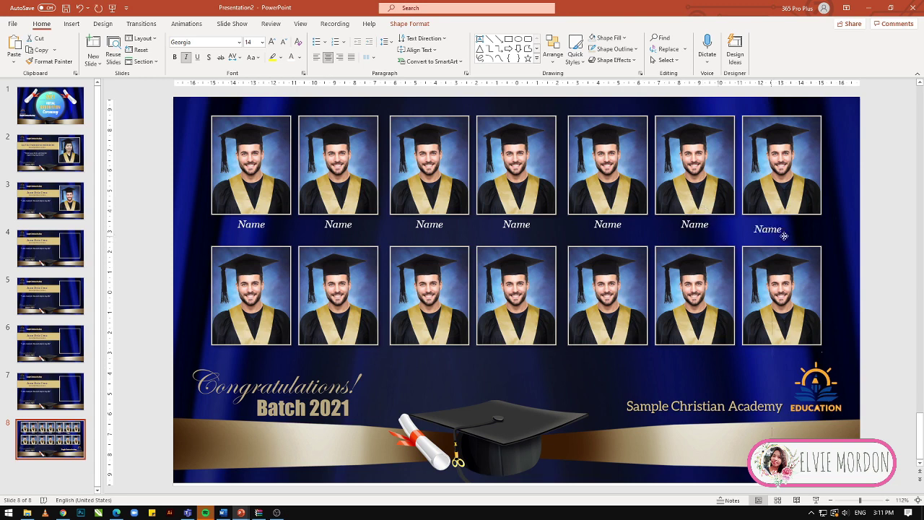
# - Copy the whole row of top-row Name labels down beneath the second-row photos
pyautogui.click(251, 224)
pyautogui.keyDown('shift'); pyautogui.click(337, 224); pyautogui.keyUp('shift')
pyautogui.keyDown('shift'); pyautogui.click(516, 224); pyautogui.keyUp('shift')
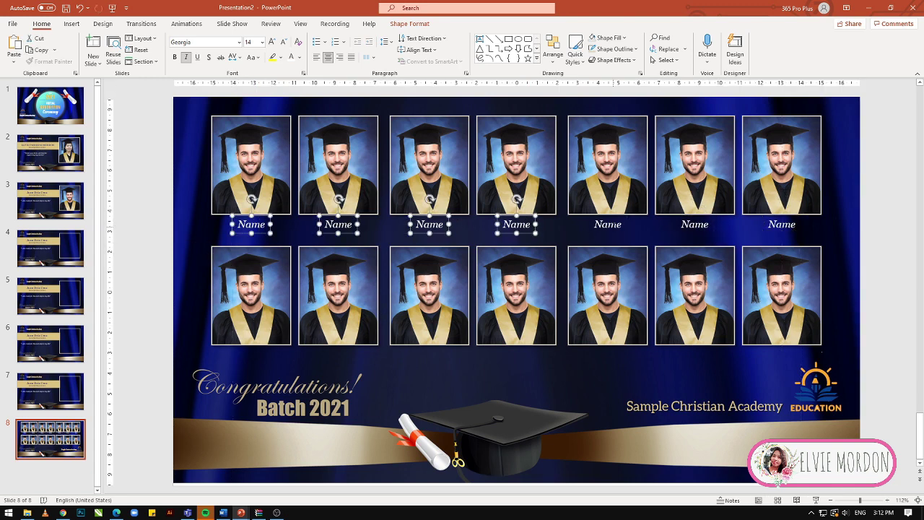
pyautogui.keyDown('shift'); pyautogui.click(694, 224); pyautogui.keyUp('shift')
pyautogui.keyDown('shift'); pyautogui.click(781, 224); pyautogui.keyUp('shift')
pyautogui.moveTo(703, 235)
pyautogui.mouseDown()
pyautogui.moveTo(690, 366)
pyautogui.moveTo(701, 366)
pyautogui.mouseUp()
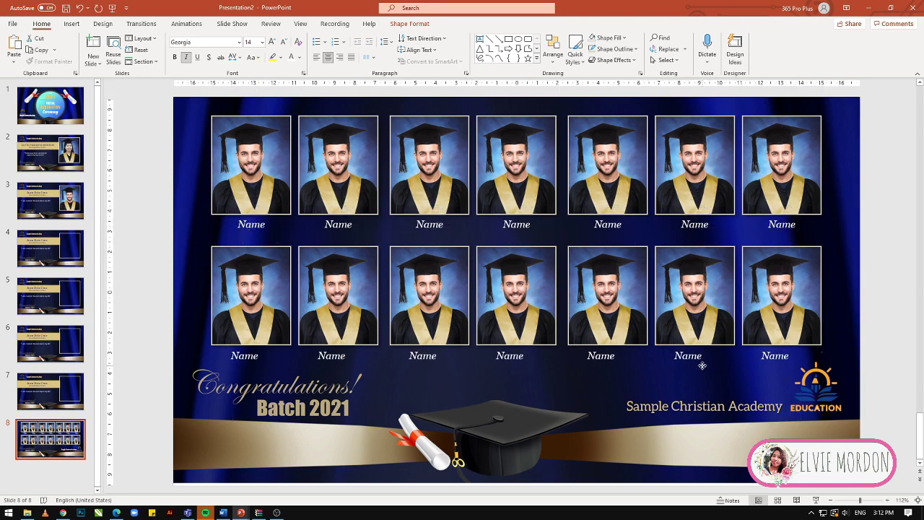
pyautogui.click(127, 352)
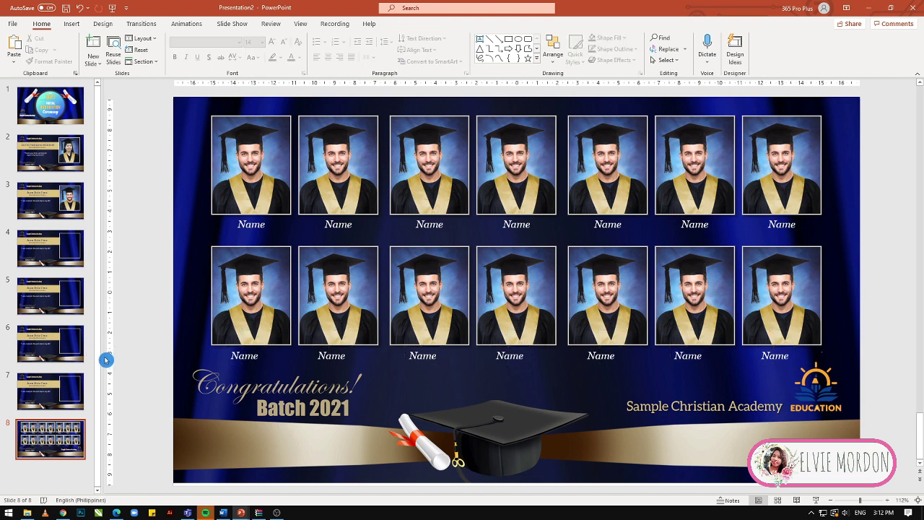
pyautogui.click(69, 431)
# - Duplicate the photo grid slide, and on a cleared new slide paste the curtain background and academy logo
pyautogui.hotkey('ctrl', 'd')
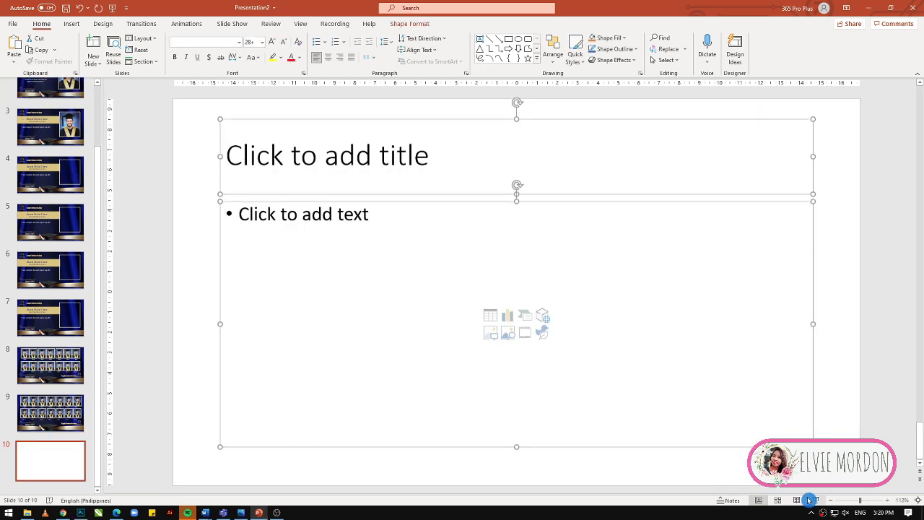
pyautogui.press('Delete')
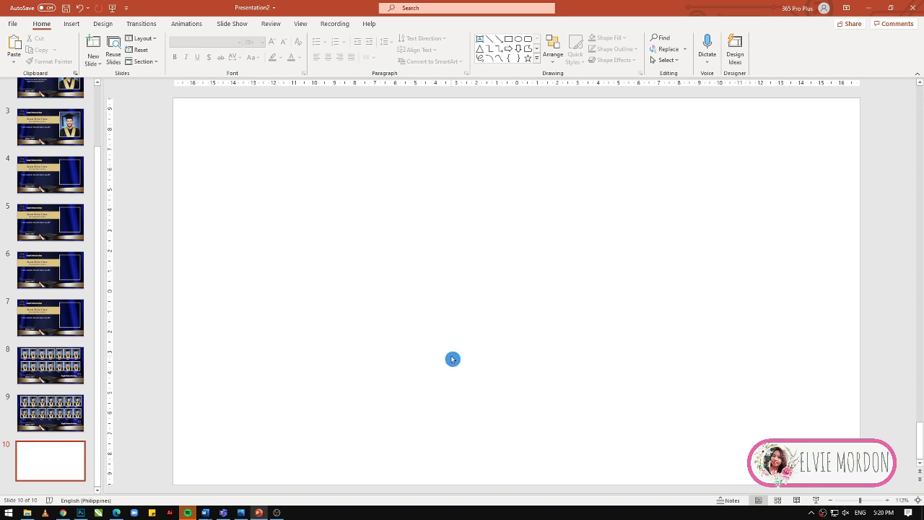
pyautogui.hotkey('ctrl', 'v')
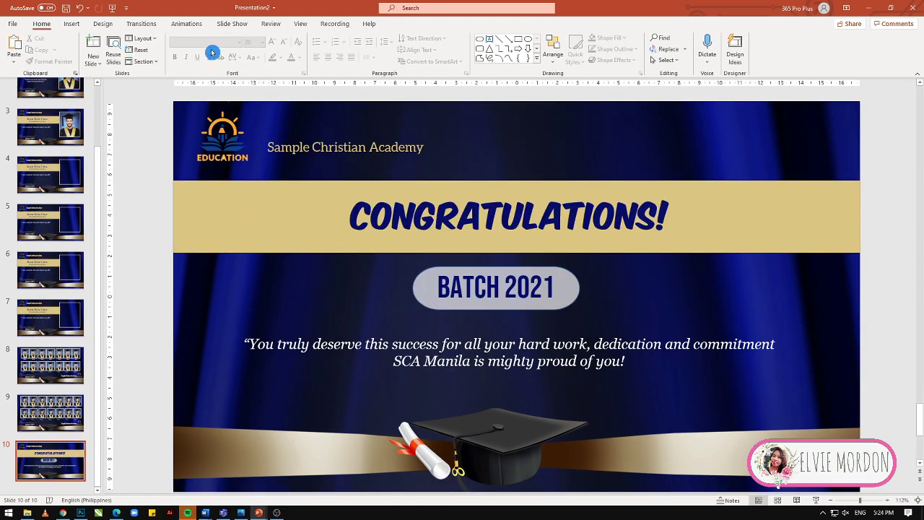
pyautogui.click(150, 26)
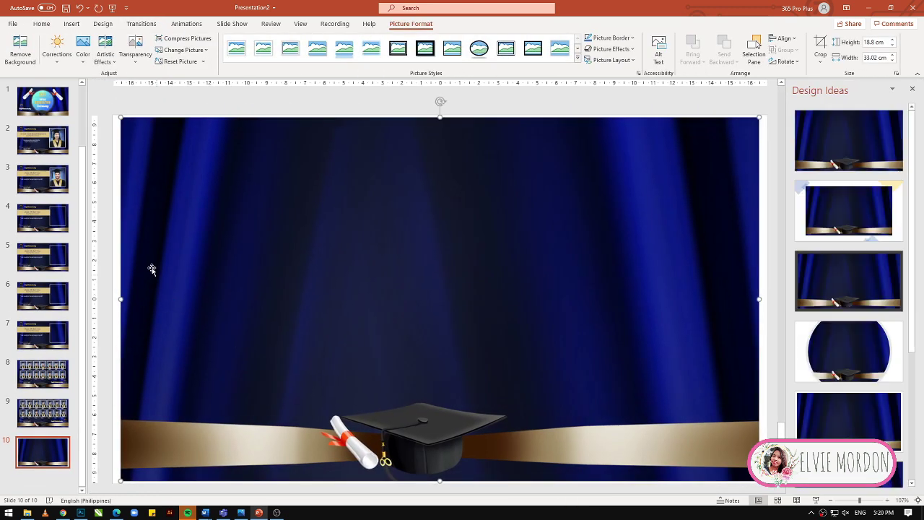
pyautogui.hotkey('ctrl', 'v')
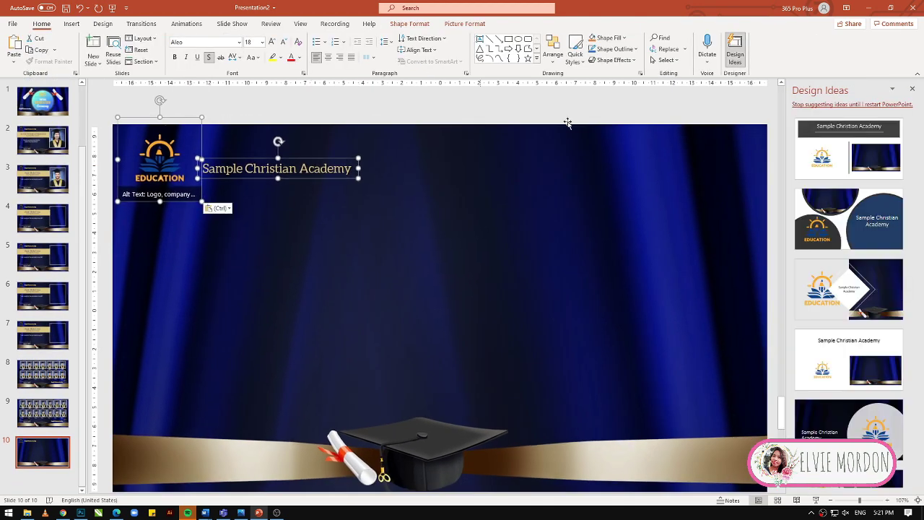
pyautogui.click(913, 89)
pyautogui.click(520, 119)
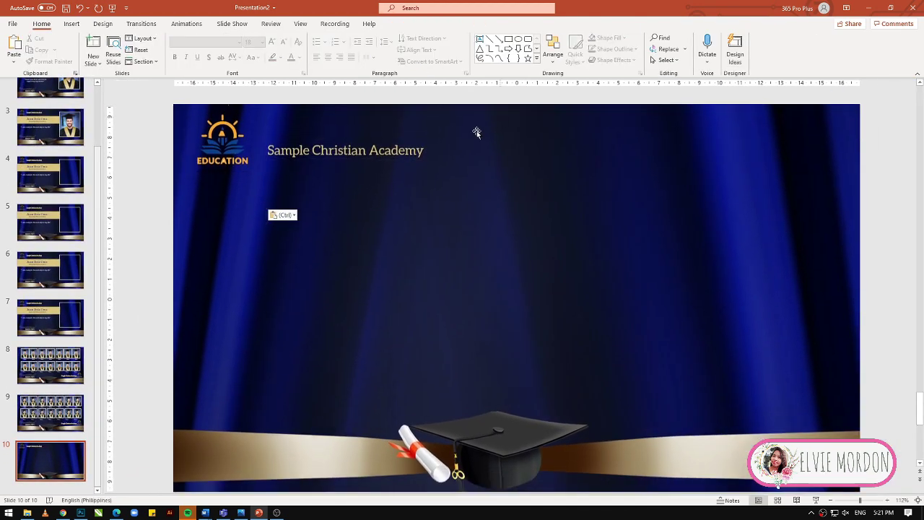
# - Copy slide 7's gold name banner onto the closing slide and stretch it to the right edge
pyautogui.click(69, 331)
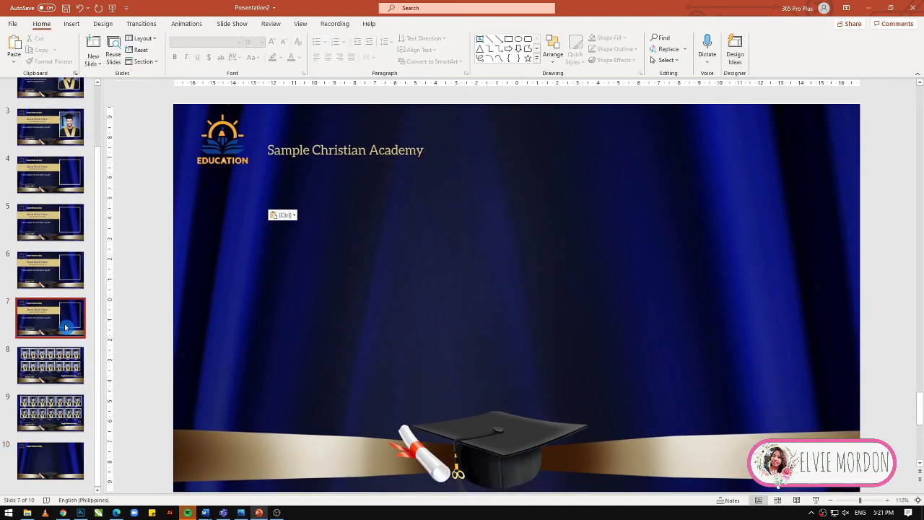
pyautogui.click(593, 235)
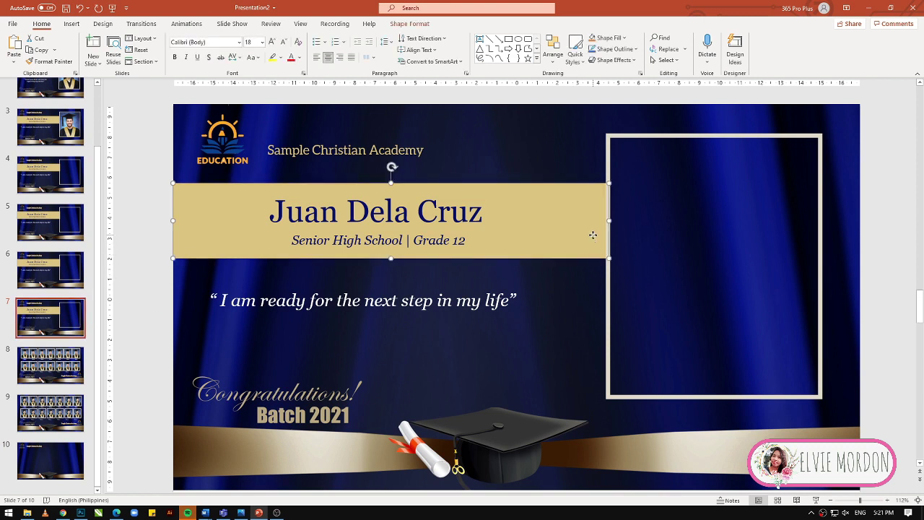
pyautogui.click(458, 210)
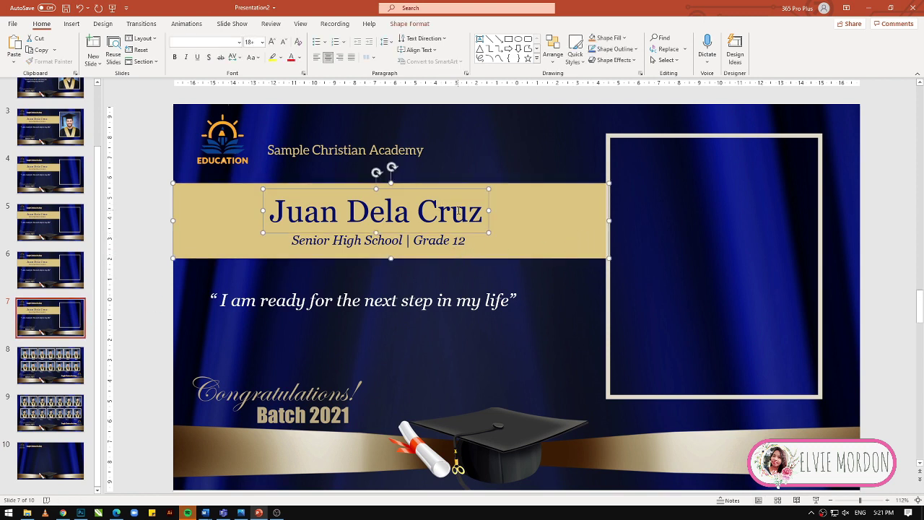
pyautogui.click(51, 460)
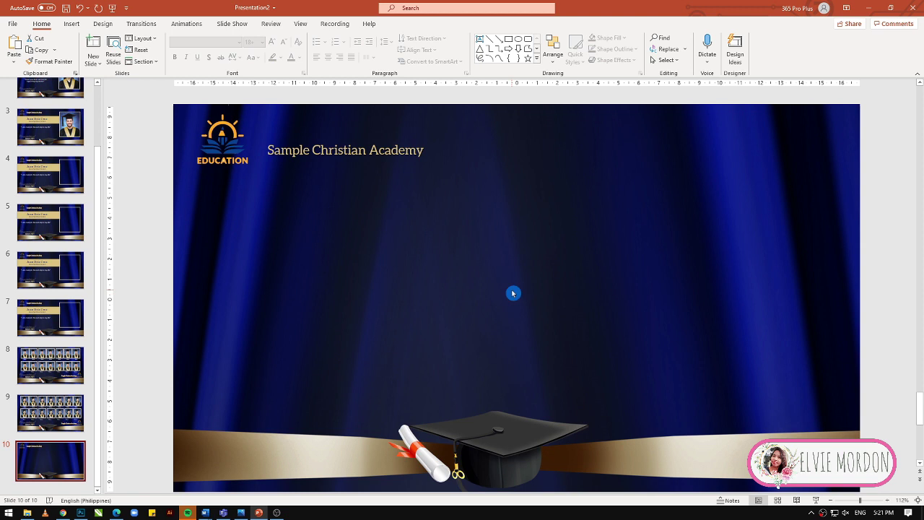
pyautogui.hotkey('ctrl', 'v')
pyautogui.click(641, 236)
pyautogui.click(613, 222)
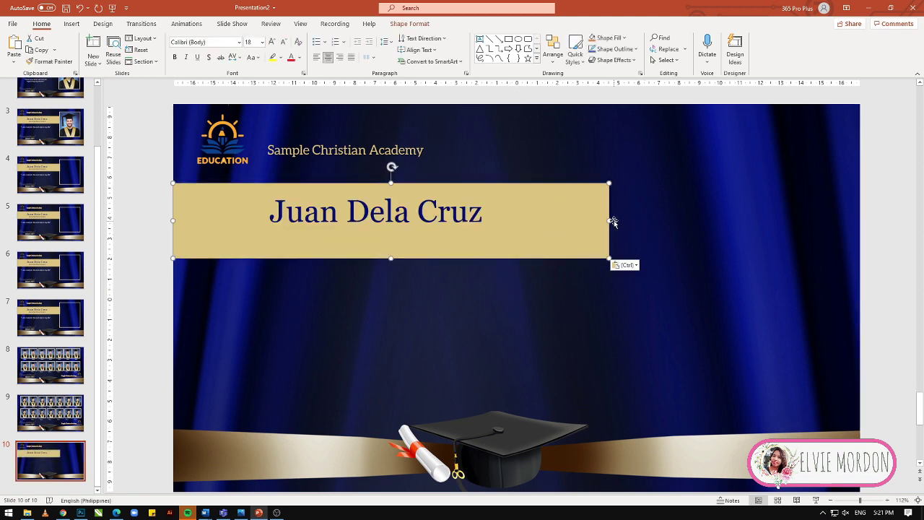
pyautogui.moveTo(610, 221); pyautogui.dragTo(860, 220)
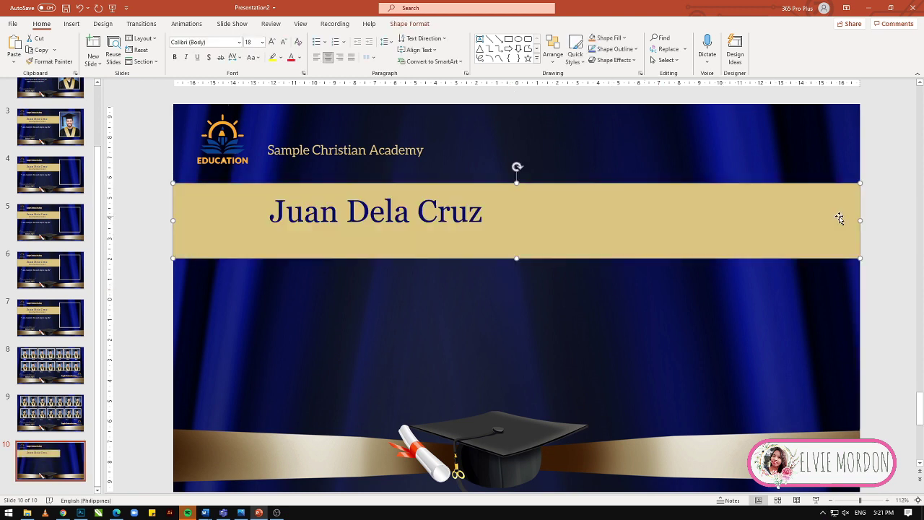
pyautogui.moveTo(517, 258); pyautogui.dragTo(520, 255)
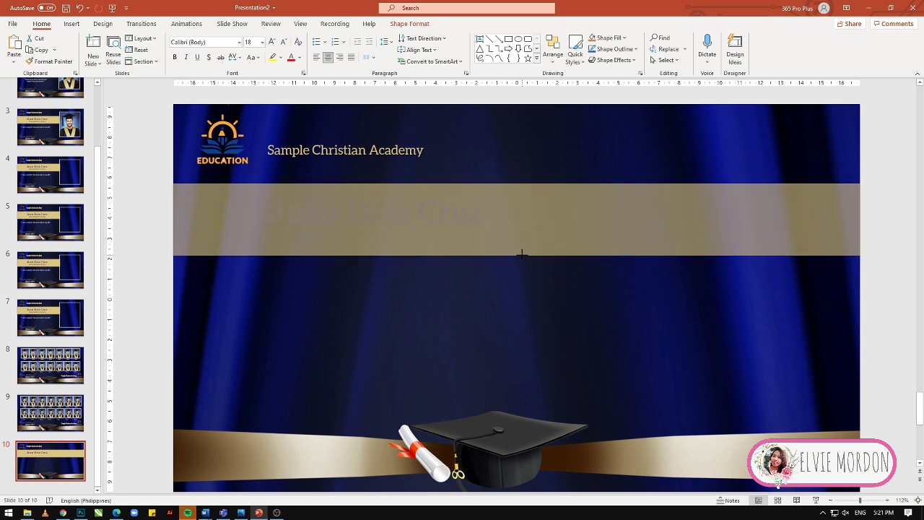
# - Replace the banner's name text with 'CONGRATULATIONS!' in capitals
pyautogui.click(469, 209)
pyautogui.tripleClick(442, 209)
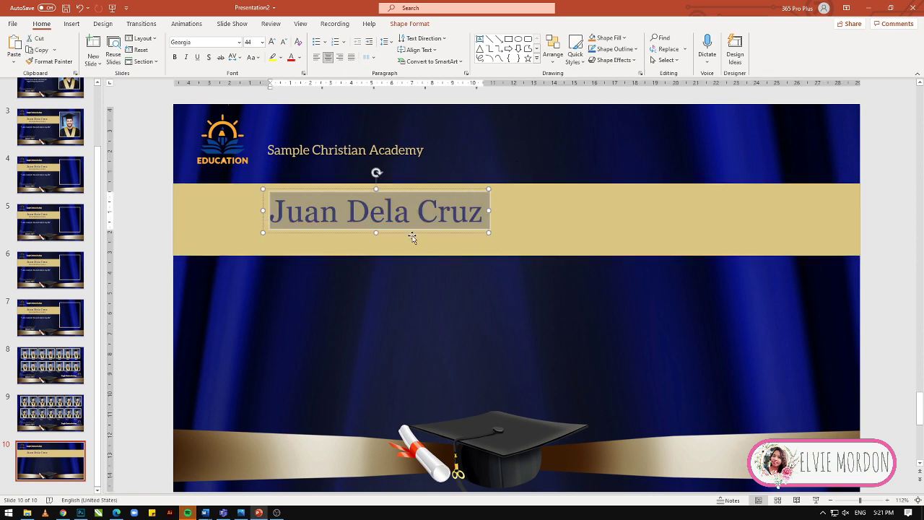
pyautogui.write('congratulation')
pyautogui.hotkey('ctrl', 'a')
pyautogui.click(256, 57)
pyautogui.click(278, 101)
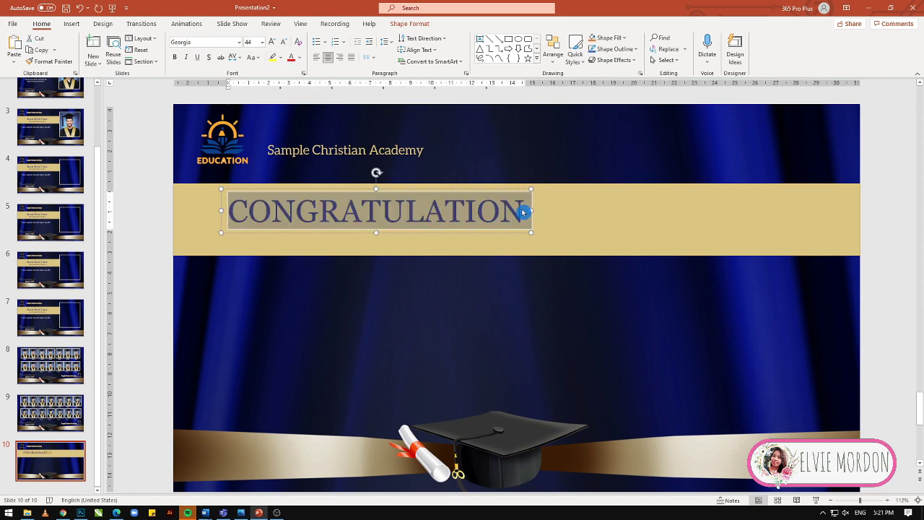
pyautogui.click(523, 212)
pyautogui.write('s')
pyautogui.press('BackSpace')
pyautogui.write('S!')
# - Set CONGRATULATIONS! in Komika Axis and centre it on the gold banner
pyautogui.hotkey('ctrl', 'a')
pyautogui.click(225, 43)
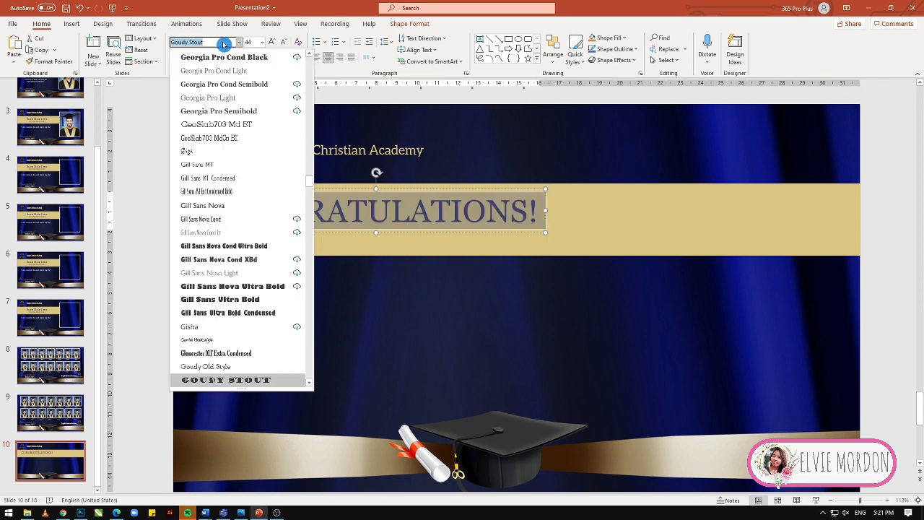
pyautogui.scroll(-10, 254, 227)
pyautogui.scroll(-5, 253, 325)
pyautogui.click(253, 380)
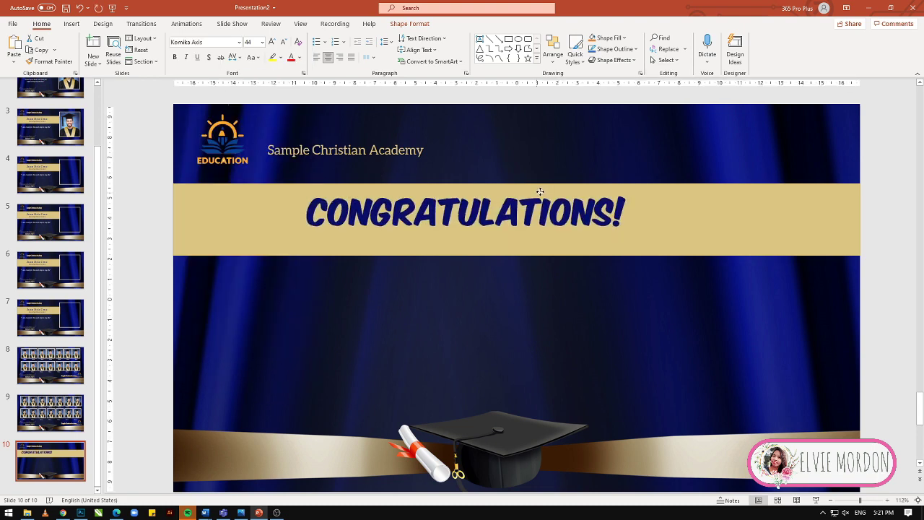
pyautogui.moveTo(540, 191); pyautogui.dragTo(583, 197)
pyautogui.click(310, 214)
# - Draw a white rounded pill shape below the banner and make its fill partly transparent
pyautogui.click(72, 24)
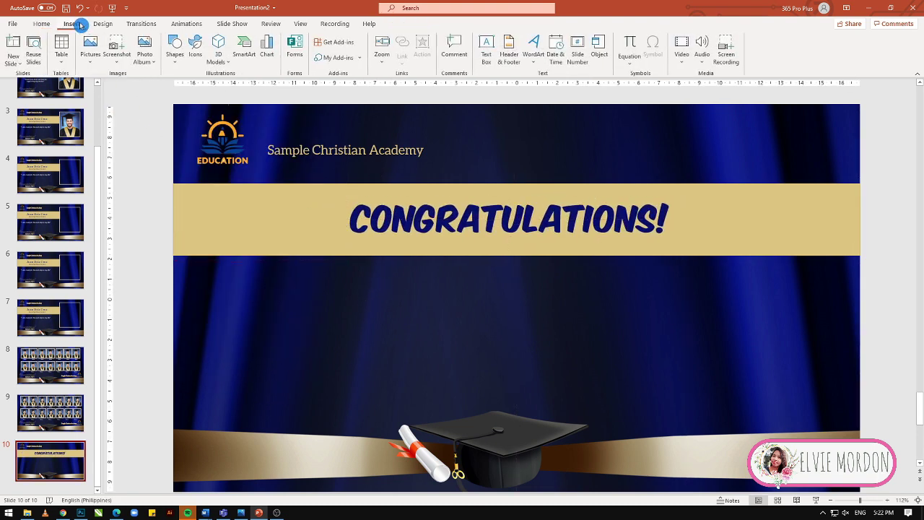
pyautogui.click(177, 44)
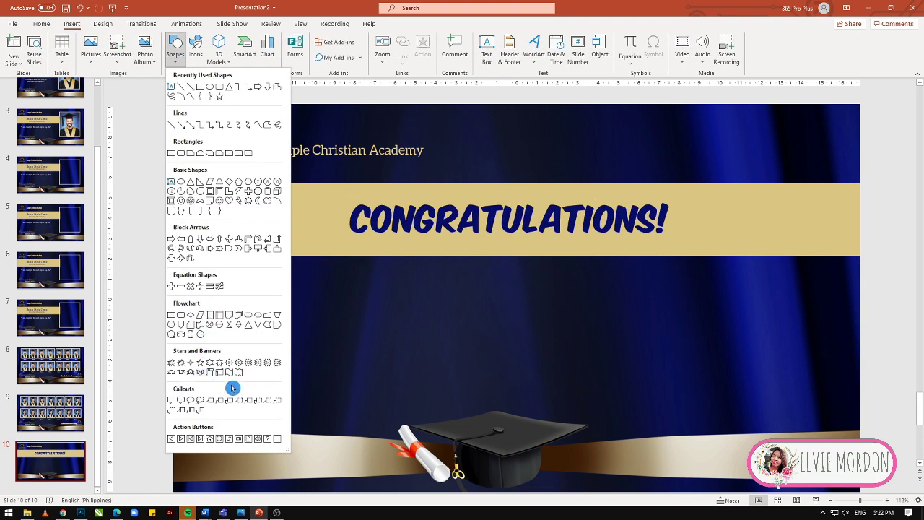
pyautogui.click(250, 318)
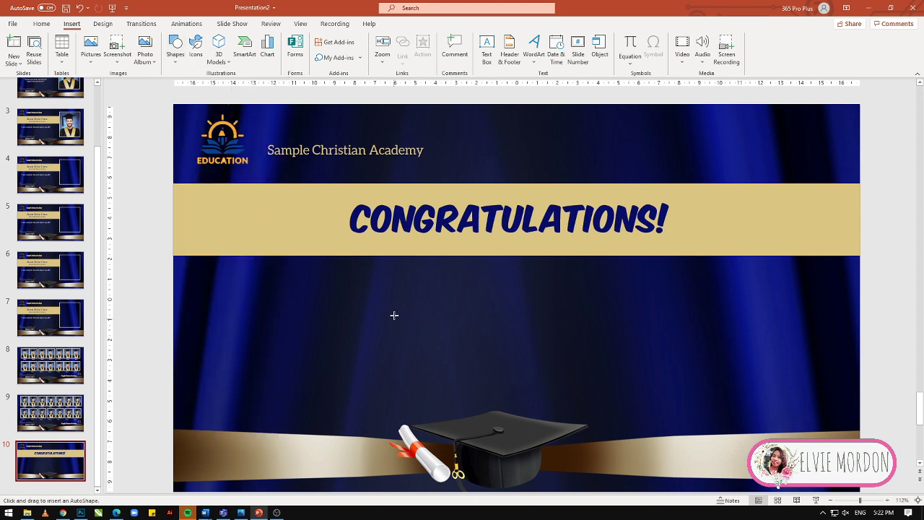
pyautogui.moveTo(404, 272)
pyautogui.mouseDown()
pyautogui.moveTo(598, 329)
pyautogui.moveTo(589, 321)
pyautogui.mouseUp()
pyautogui.moveTo(538, 303); pyautogui.dragTo(537, 302)
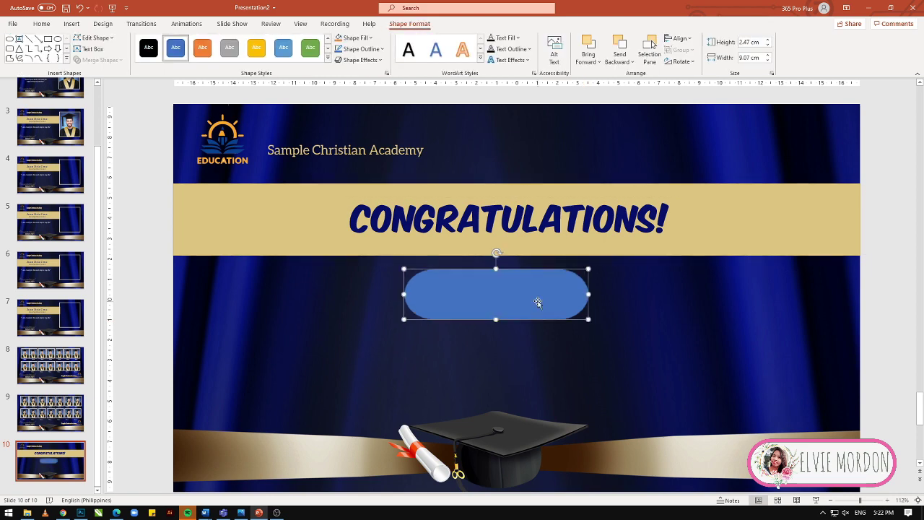
pyautogui.click(353, 38)
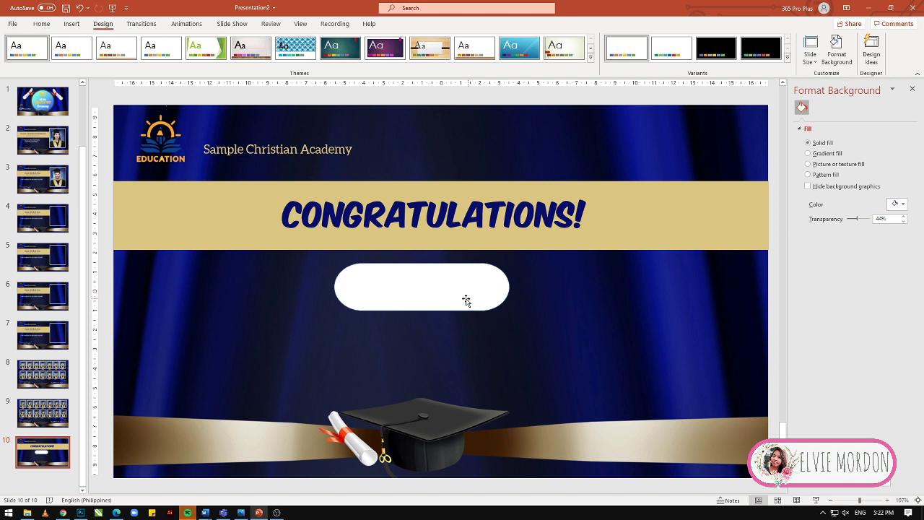
pyautogui.click(464, 299)
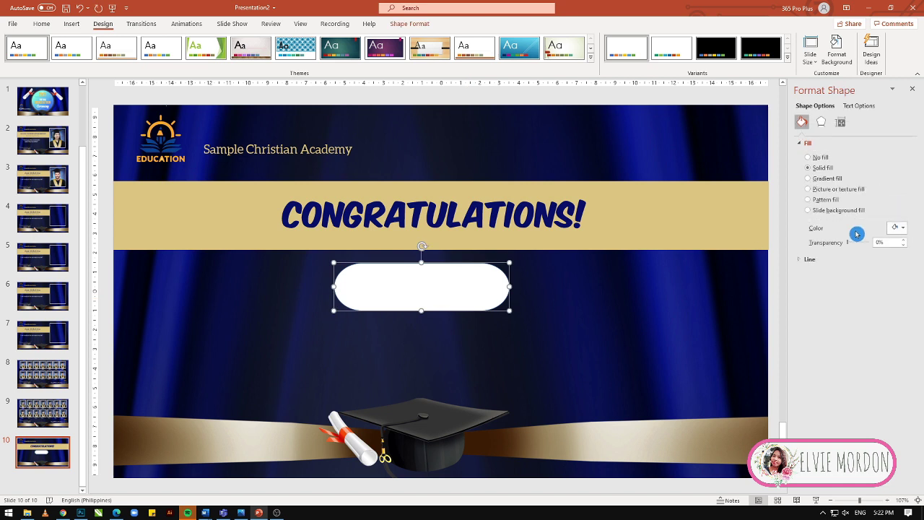
pyautogui.moveTo(849, 246); pyautogui.dragTo(855, 245)
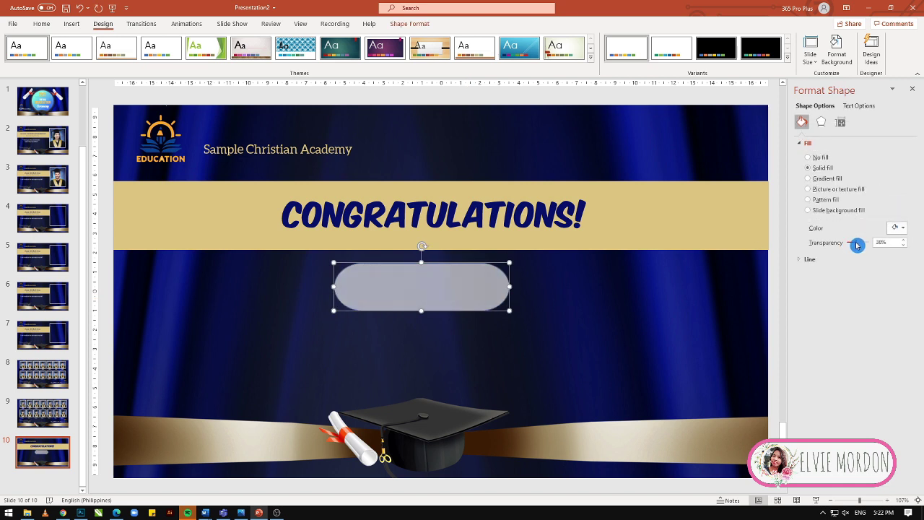
# - Copy the title text onto the pill as 'BATCH 2021' in a bold condensed font
pyautogui.click(913, 88)
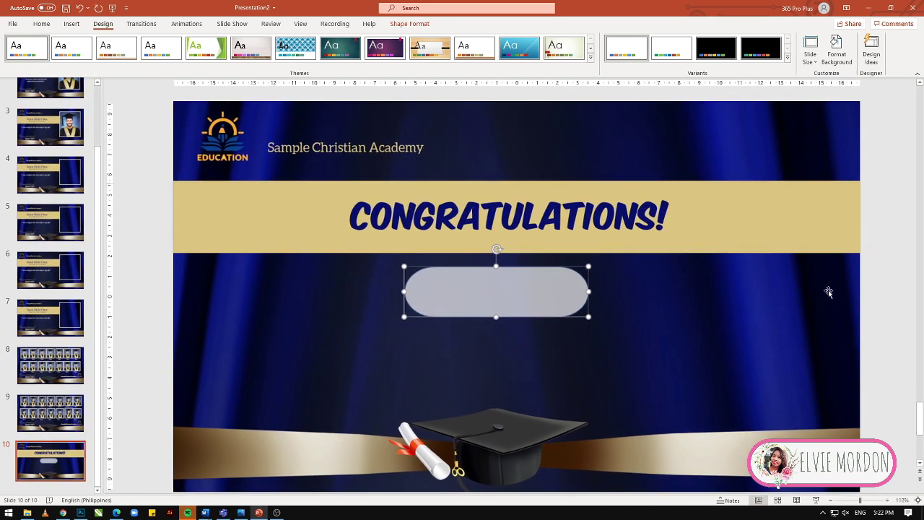
pyautogui.moveTo(512, 186); pyautogui.dragTo(527, 278)
pyautogui.write('BATCH 20')
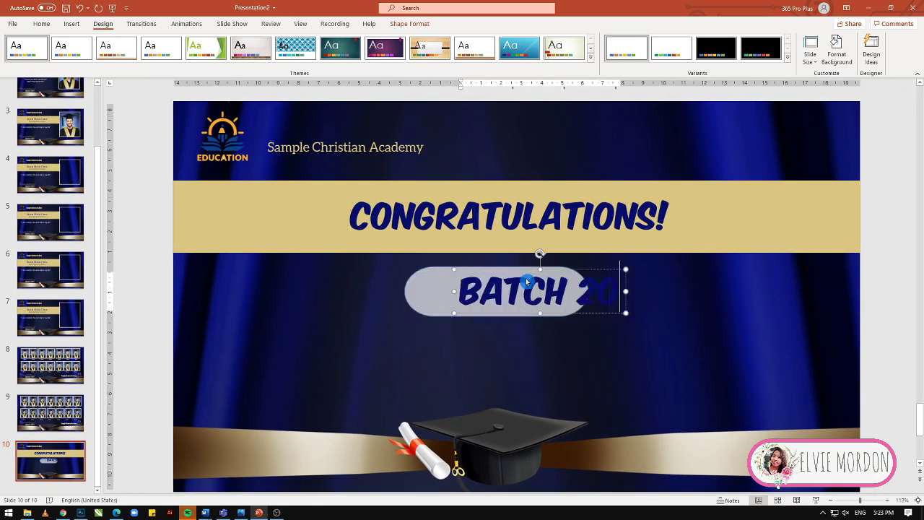
pyautogui.write('21')
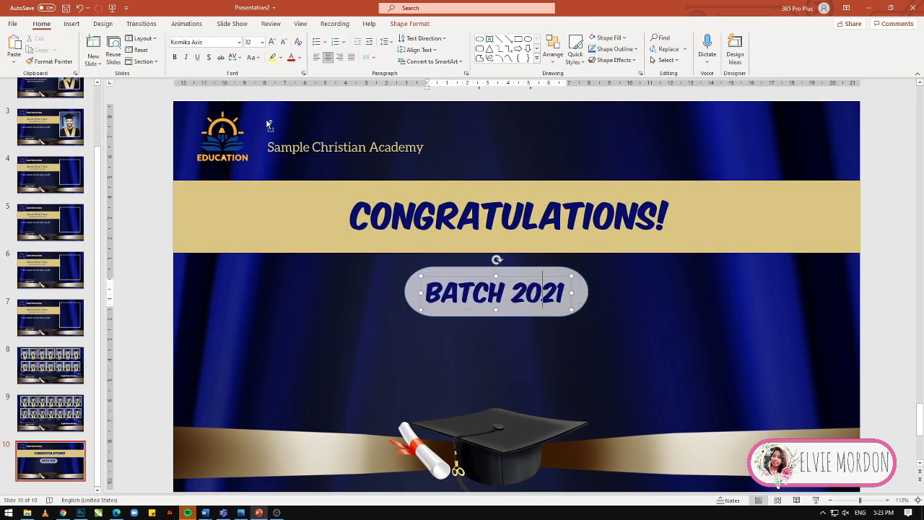
pyautogui.click(239, 42)
pyautogui.click(133, 309)
# - Copy slide 7's quote box onto the closing slide below BATCH 2021
pyautogui.click(50, 318)
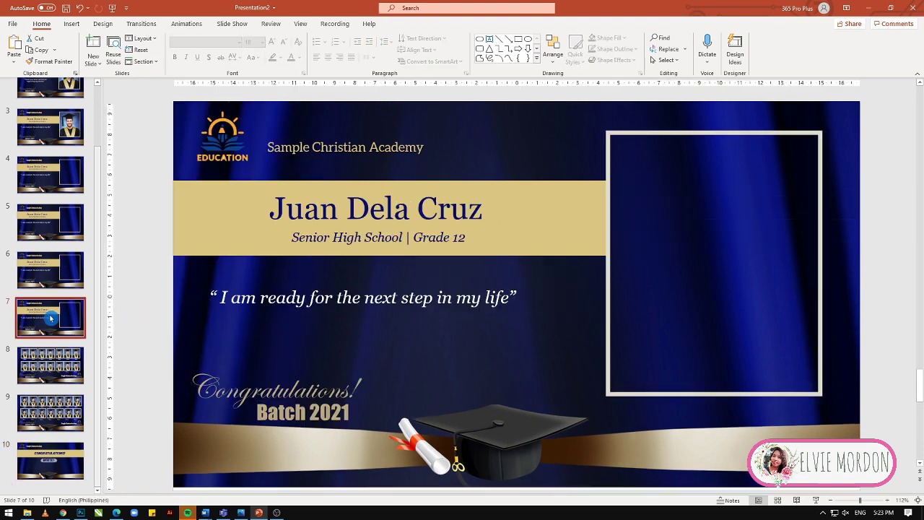
pyautogui.click(447, 287)
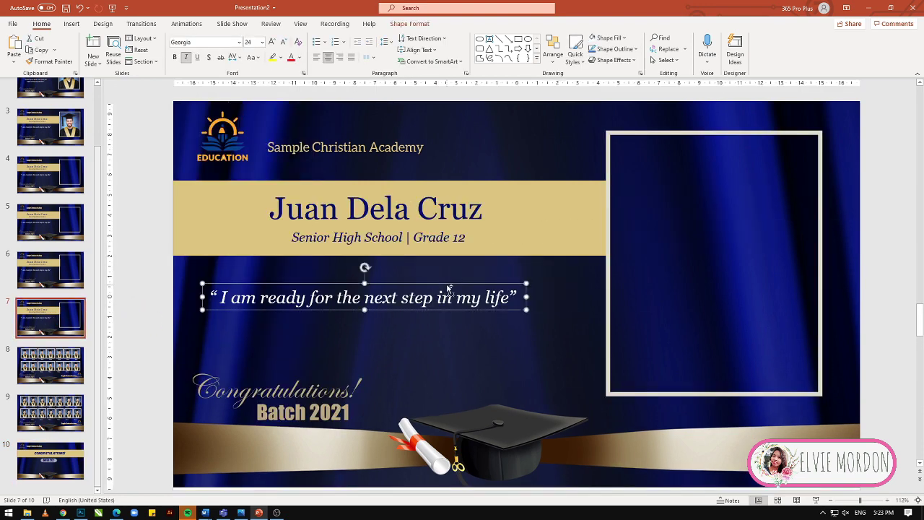
pyautogui.click(54, 458)
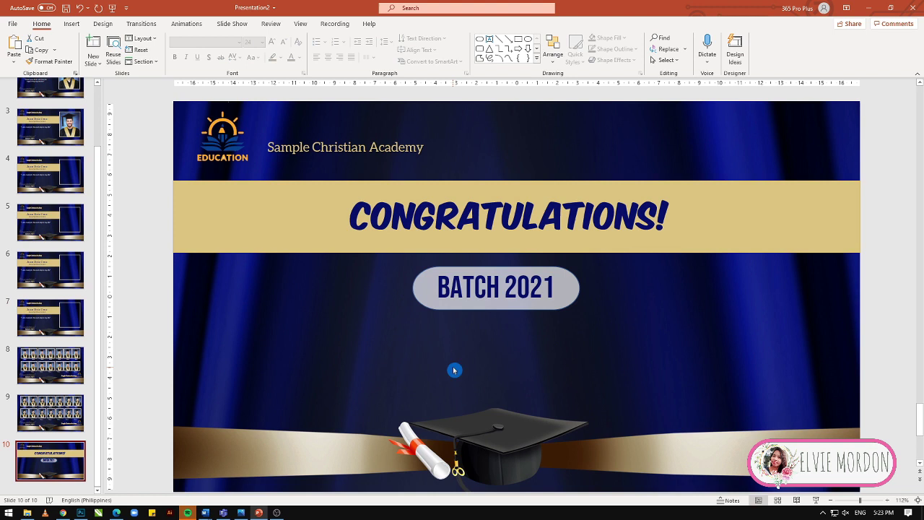
pyautogui.hotkey('ctrl', 'v')
pyautogui.moveTo(407, 286)
pyautogui.mouseDown()
pyautogui.moveTo(536, 340)
pyautogui.moveTo(524, 348)
pyautogui.mouseUp()
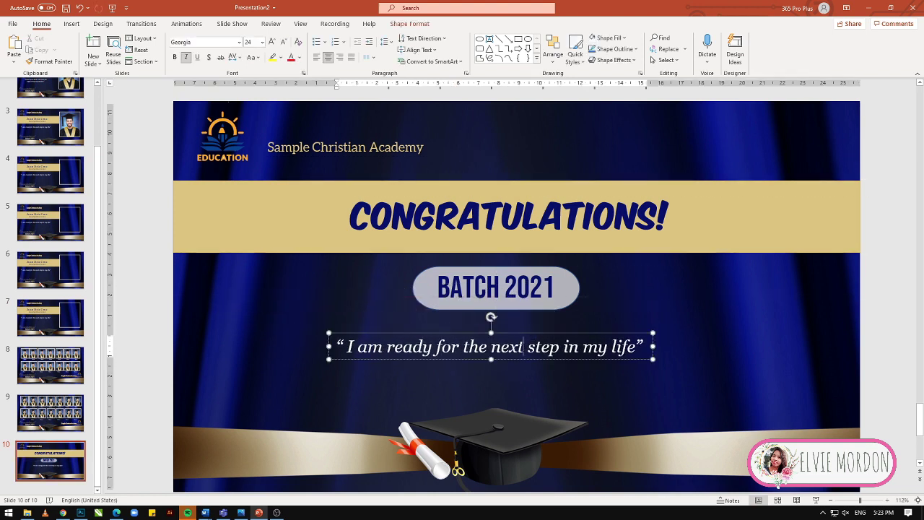
# - Replace the quote with the congratulatory message, set it to 20 pt and centre it
pyautogui.write('“ You are trul')
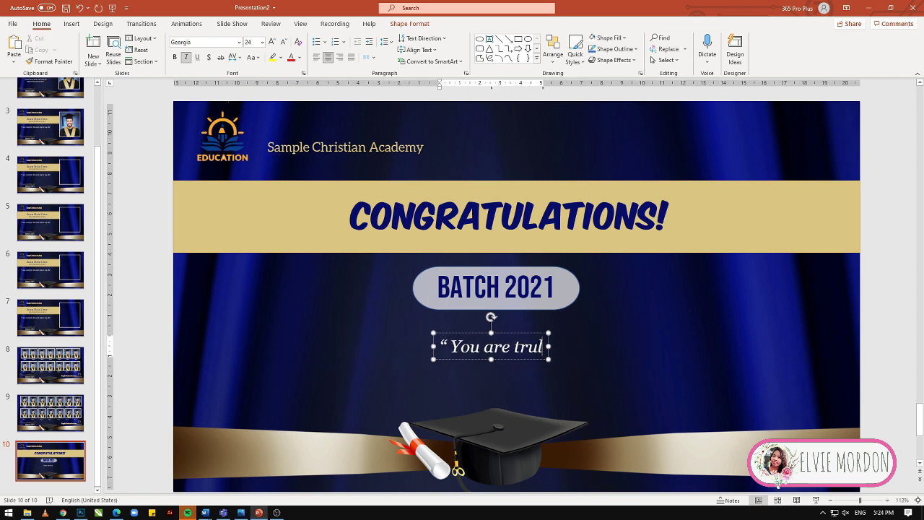
pyautogui.write('y deserve')
pyautogui.hotkey('ctrl', 'a')
pyautogui.write('“You truly deserve this success for all your hard work, dedication and commitment SCA Manila is mighty proud of you!')
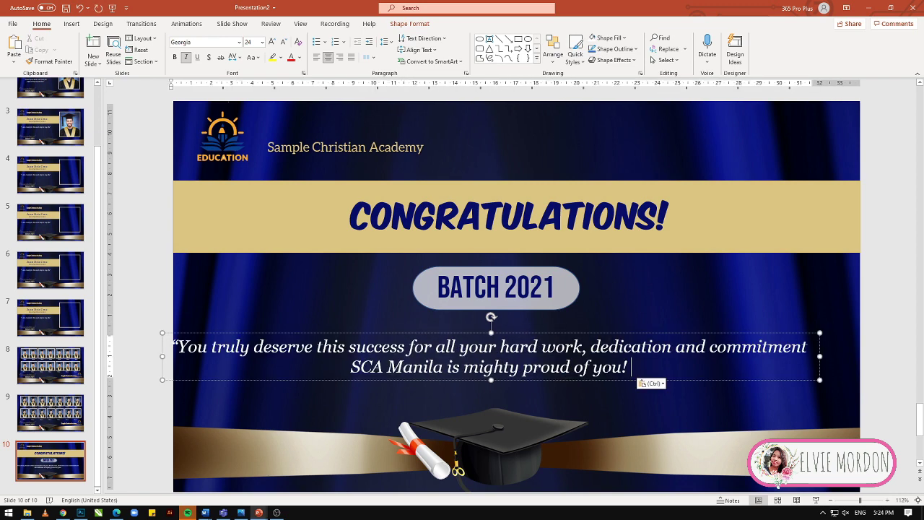
pyautogui.moveTo(598, 336); pyautogui.dragTo(617, 335)
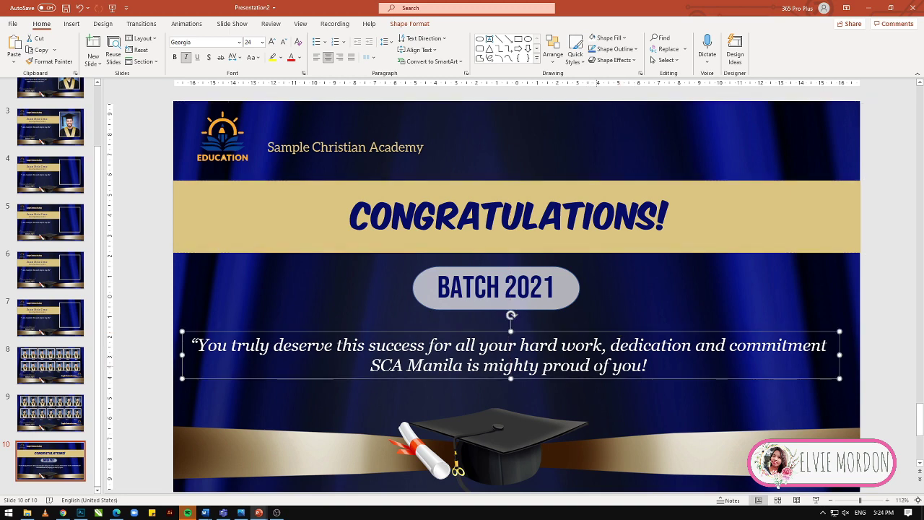
pyautogui.hotkey('ctrl', 'a')
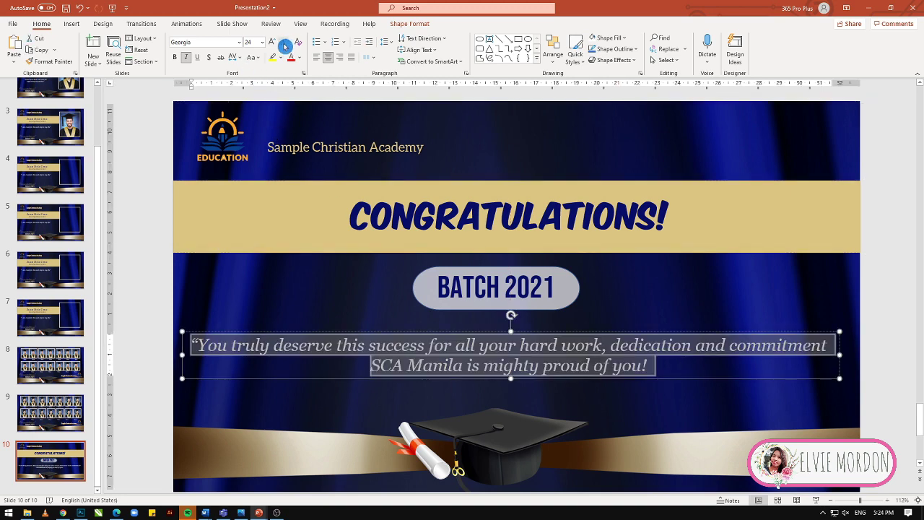
pyautogui.click(285, 46)
pyautogui.click(588, 392)
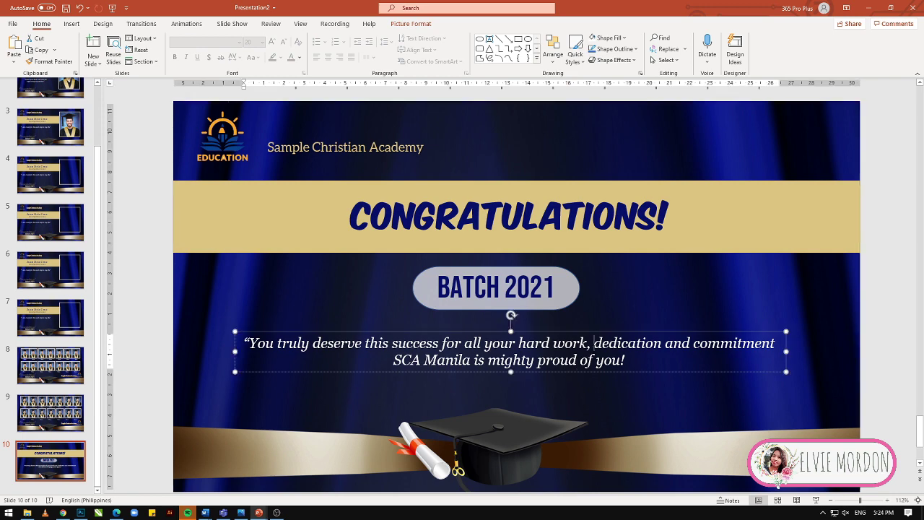
pyautogui.moveTo(612, 334); pyautogui.dragTo(612, 335)
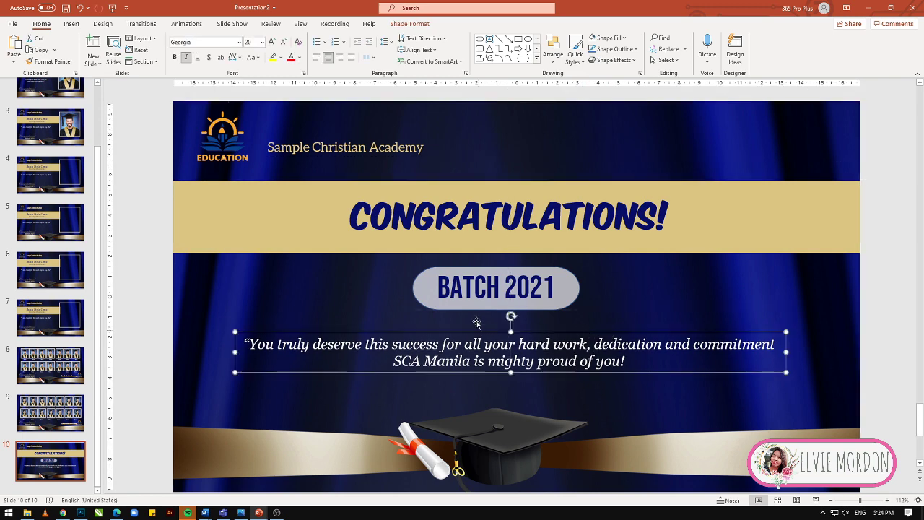
# - Apply the Curtains transition starting from the title slide and shorten its duration to 02.50
pyautogui.press('Escape')
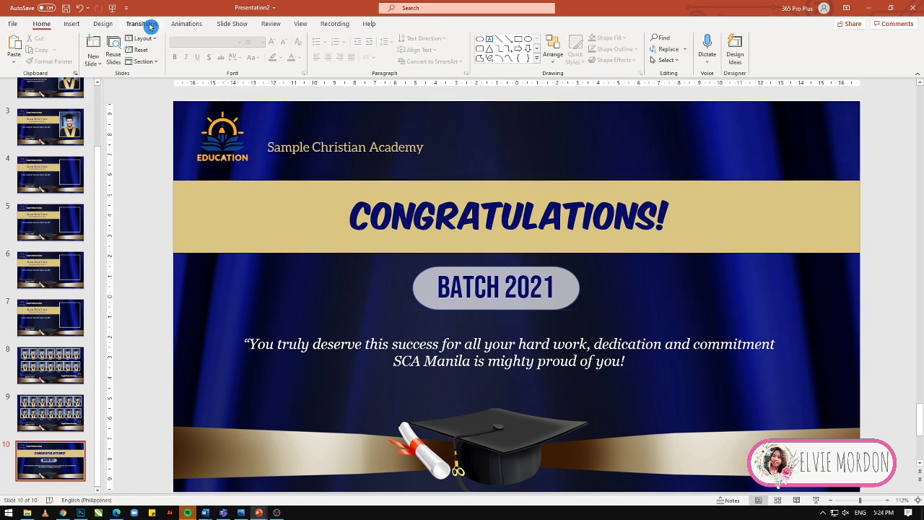
pyautogui.click(150, 26)
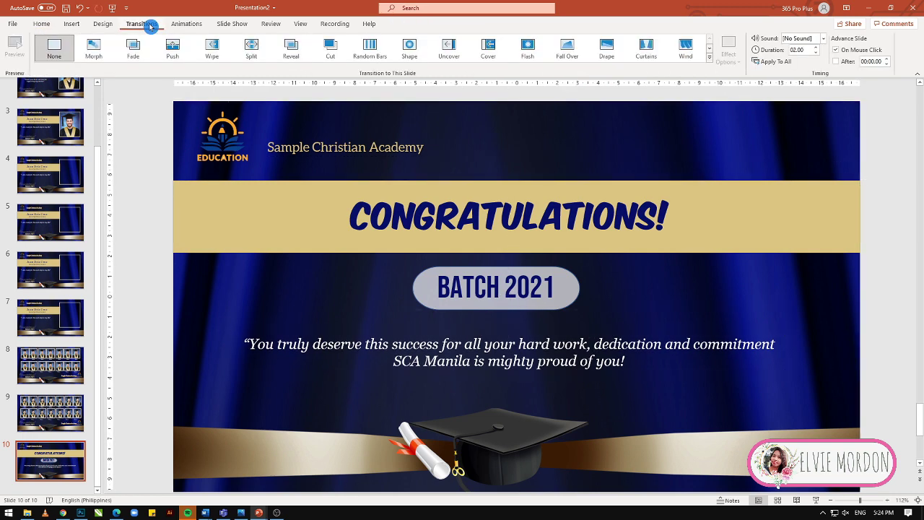
pyautogui.click(690, 50)
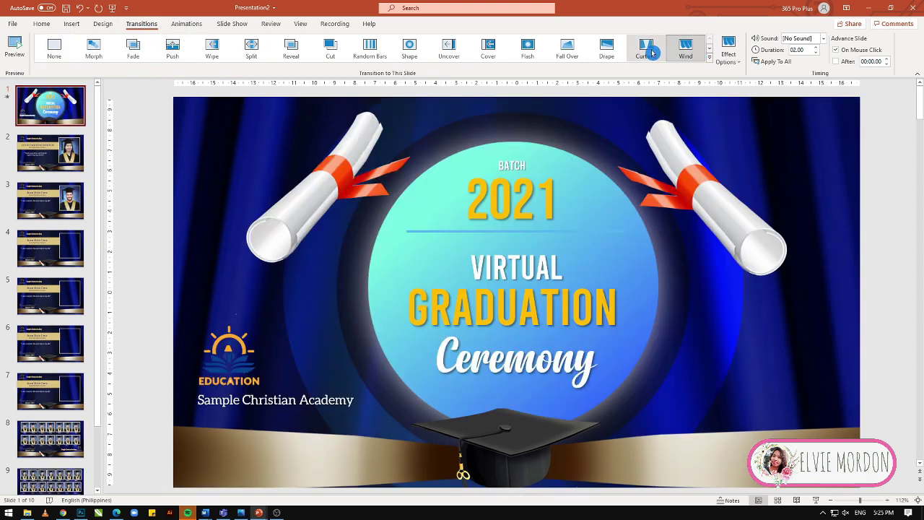
pyautogui.click(650, 49)
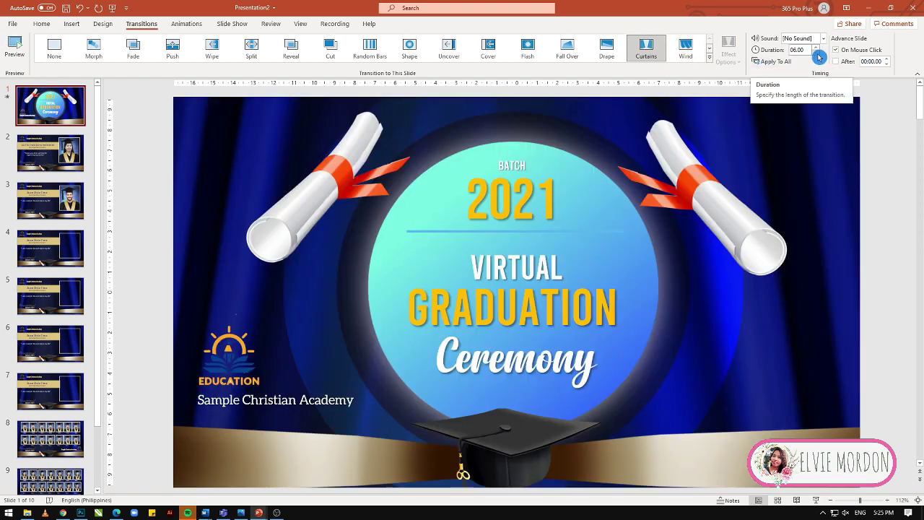
pyautogui.click(816, 54)
pyautogui.click(817, 53)
pyautogui.click(816, 54)
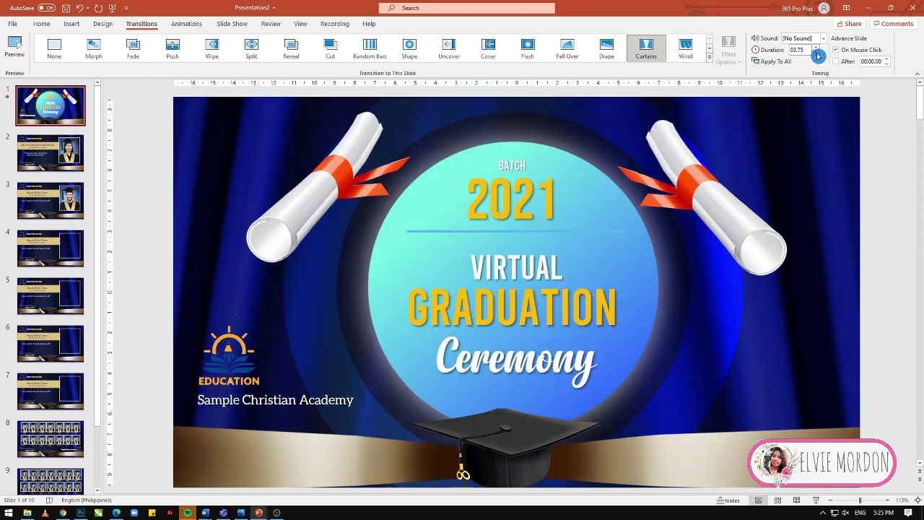
pyautogui.click(817, 53)
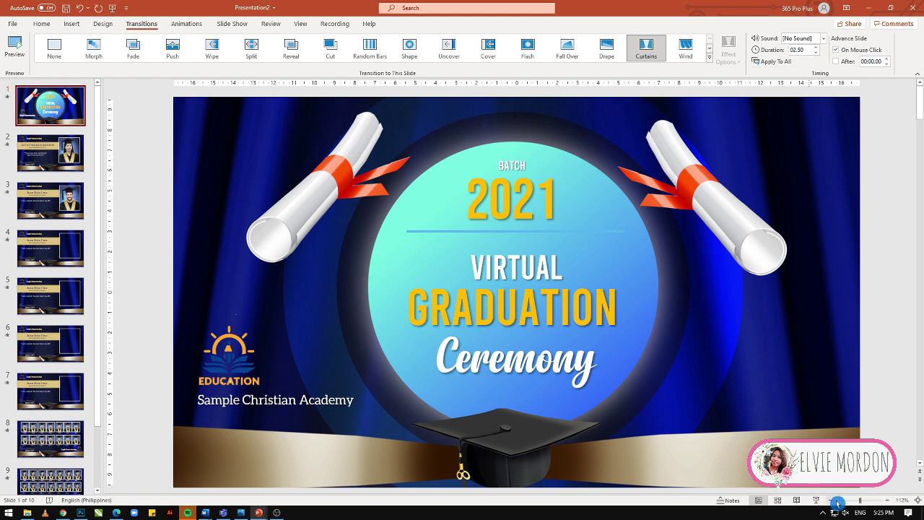
# - Run the slideshow from the beginning and advance through the first two graduates' slides
pyautogui.click(231, 26)
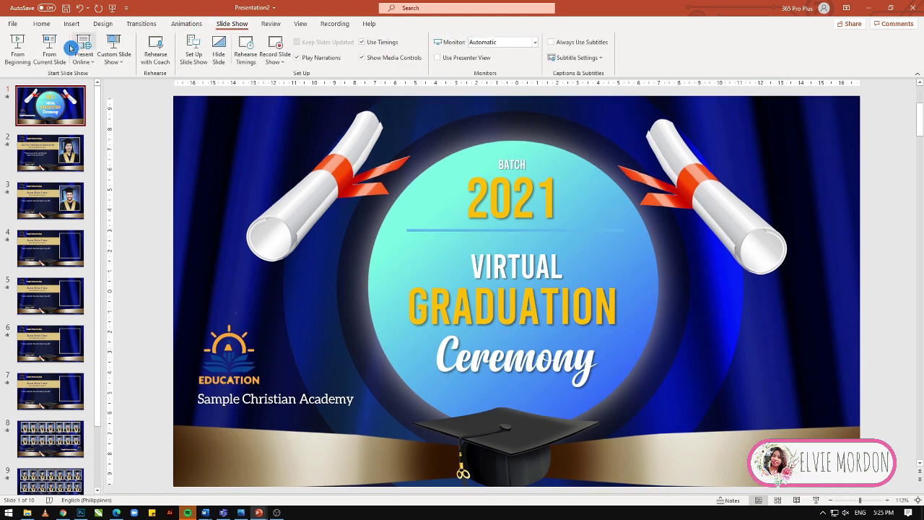
pyautogui.click(14, 45)
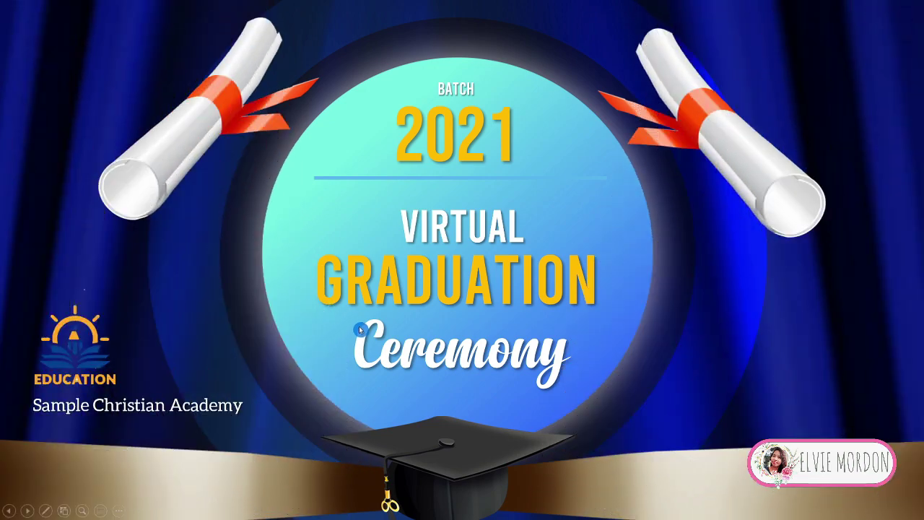
pyautogui.click(359, 330)
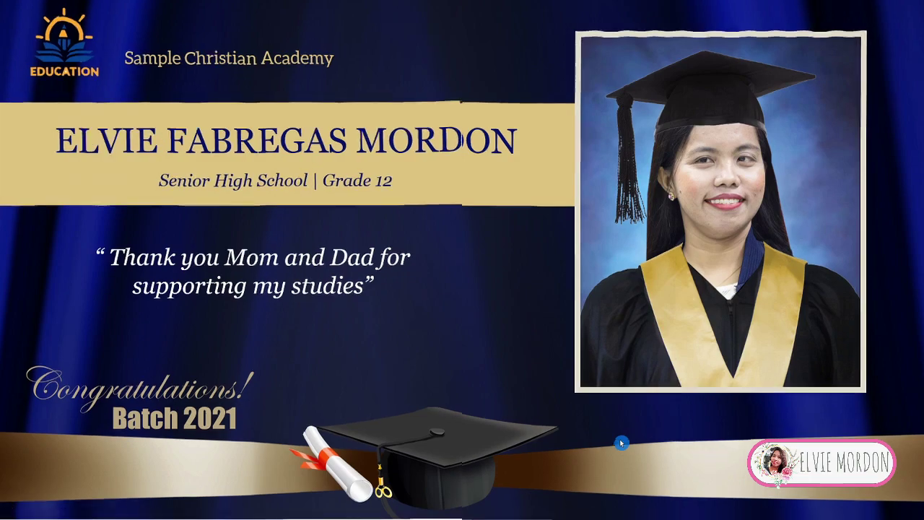
pyautogui.click(620, 439)
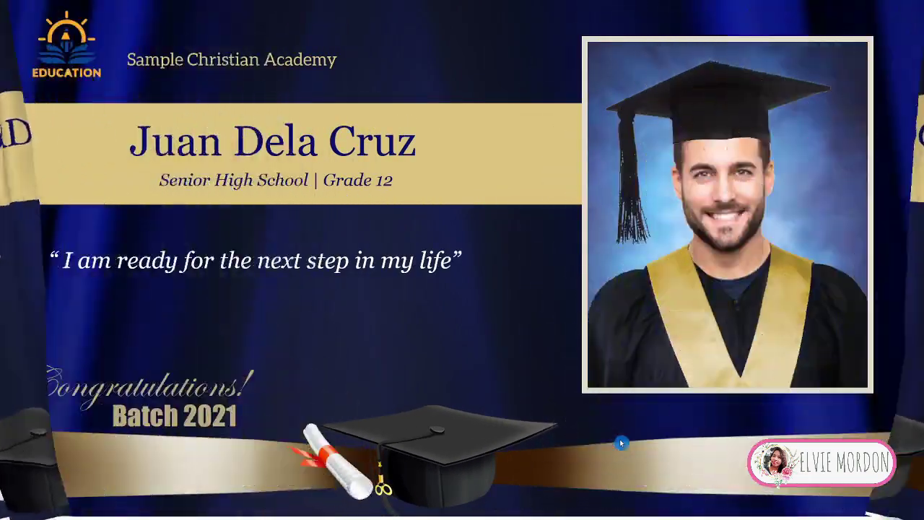